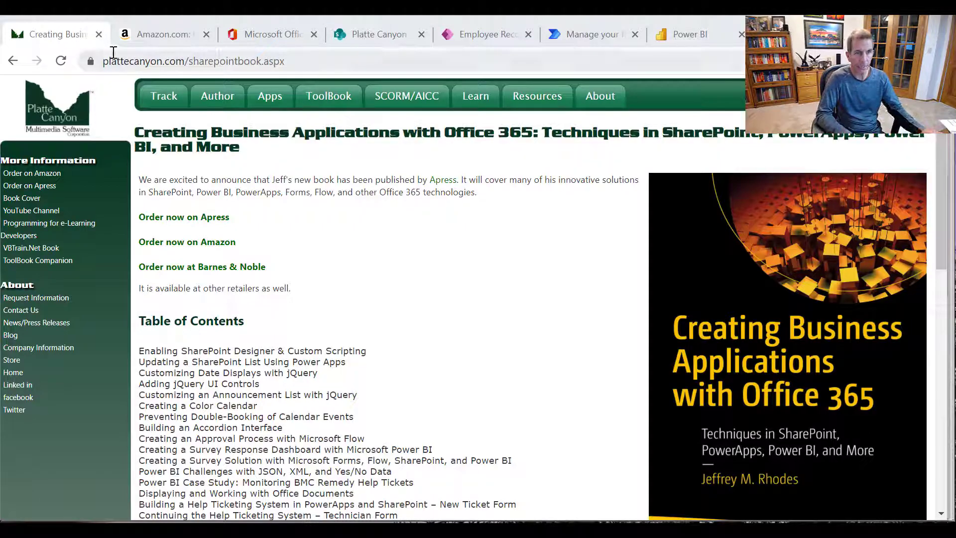
# - Look through the Amazon listing for the Office 365 business applications book, including its back-cover description and product details
pyautogui.click(160, 37)
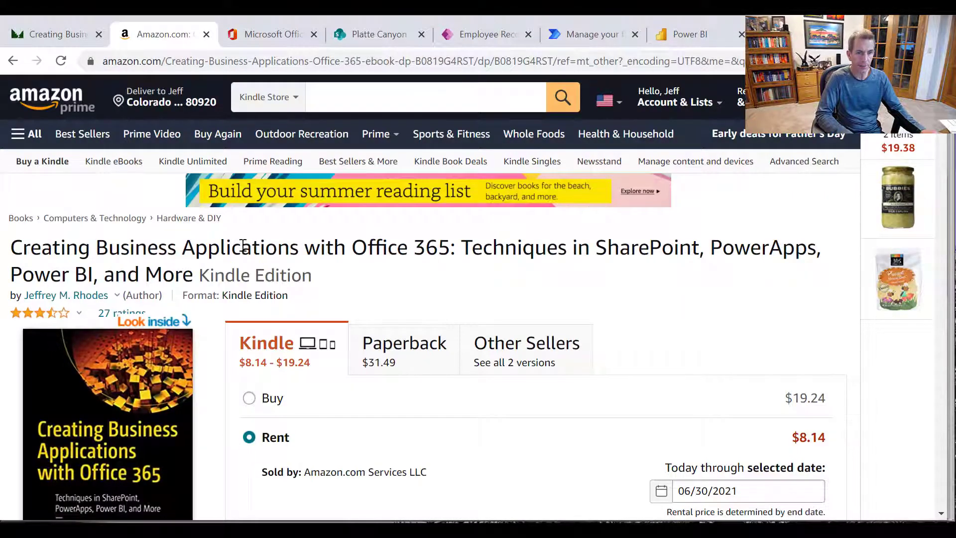
pyautogui.scroll(-20, 292, 254)
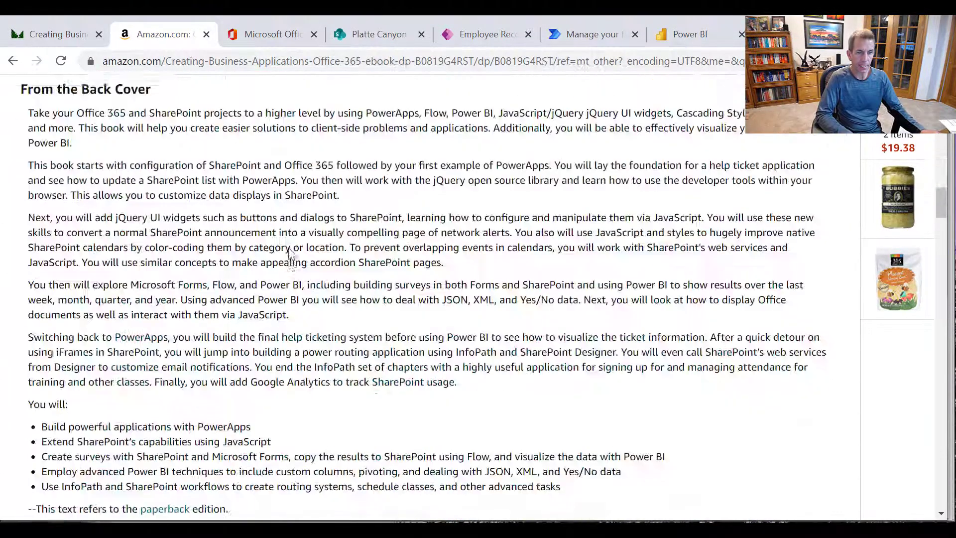
pyautogui.scroll(-4, 292, 254)
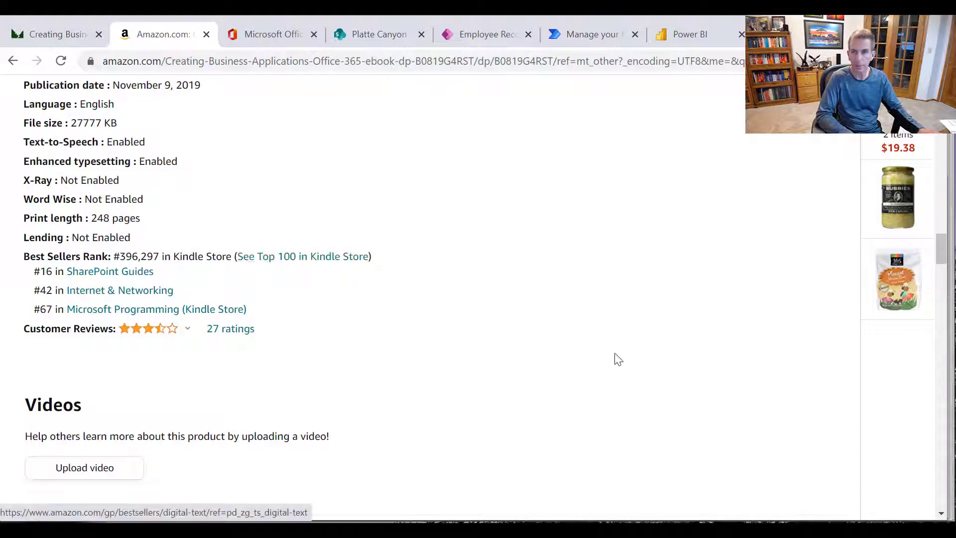
pyautogui.moveTo(942, 252); pyautogui.dragTo(941, 80)
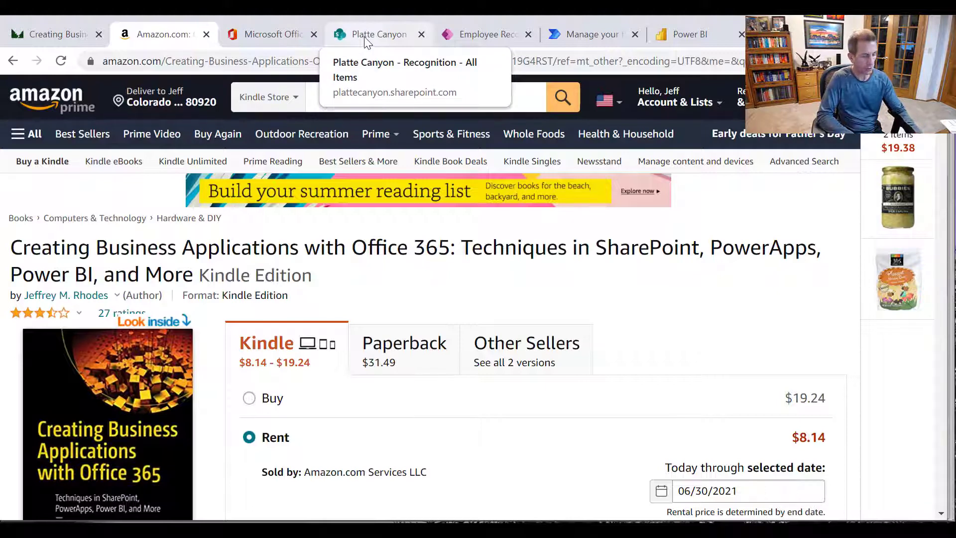
# - Switch to the Employee Recognition form in Microsoft Teams, search for the recipient by first name and select the matching person
pyautogui.hotkey('alt', 'Tab')
pyautogui.hotkey('alt', 'Tab')
pyautogui.hotkey('alt', 'Tab')
pyautogui.hotkey('alt', 'Tab')
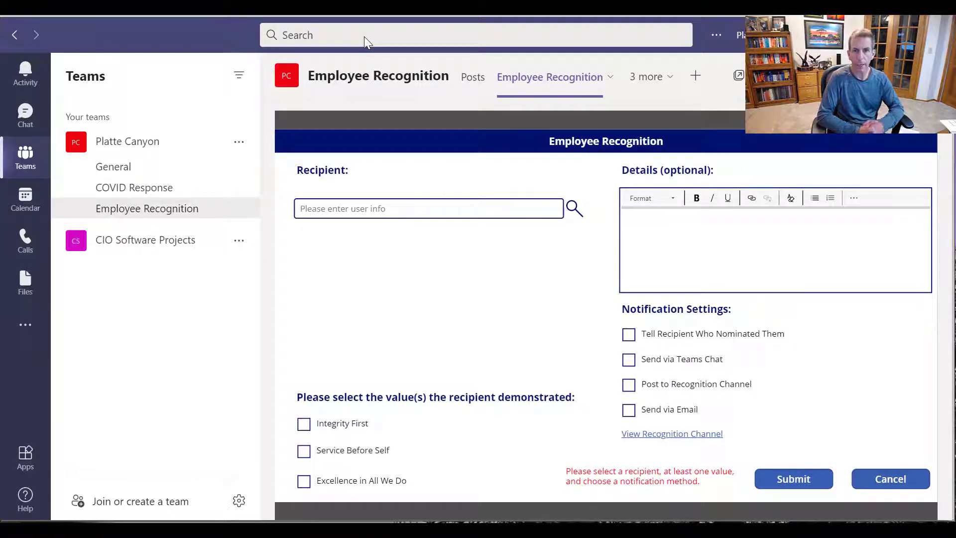
pyautogui.click(391, 205)
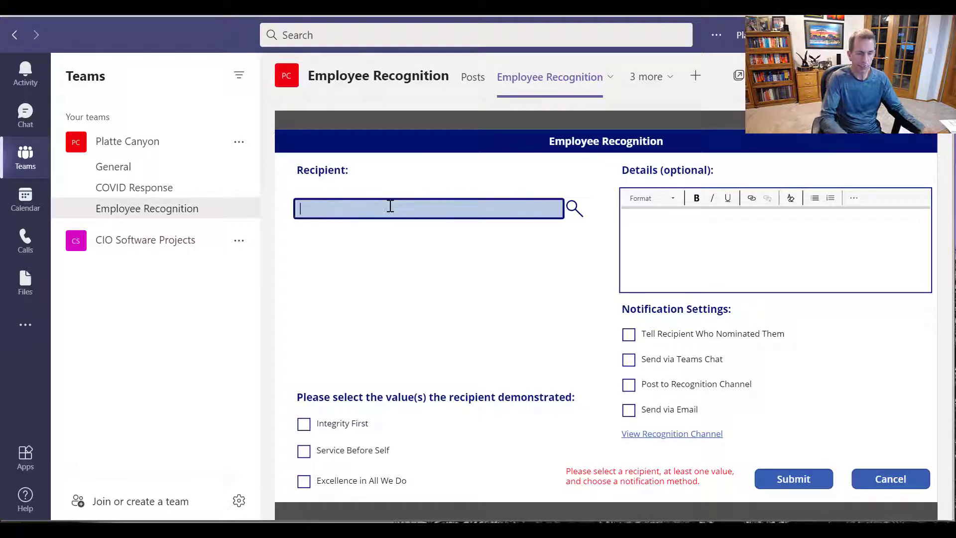
pyautogui.write('Jeff')
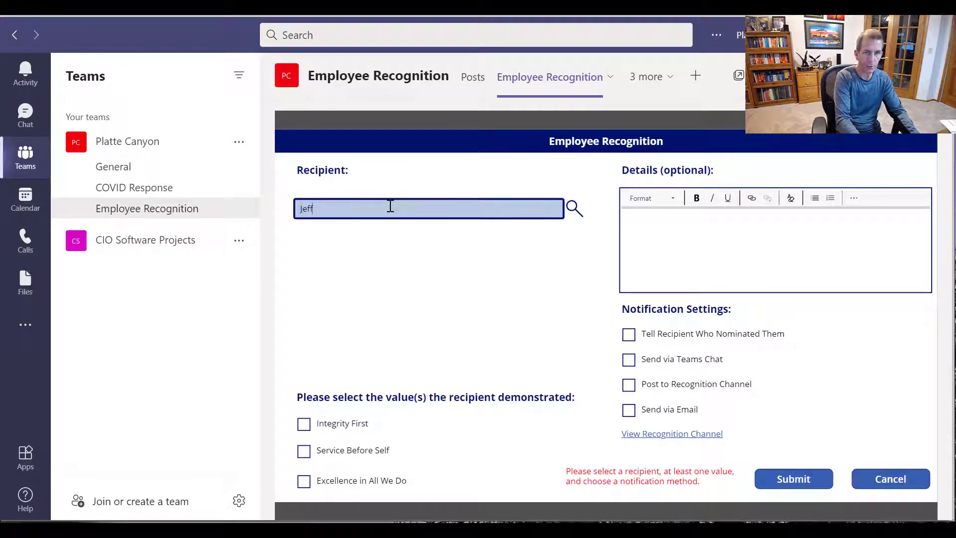
pyautogui.write('rey')
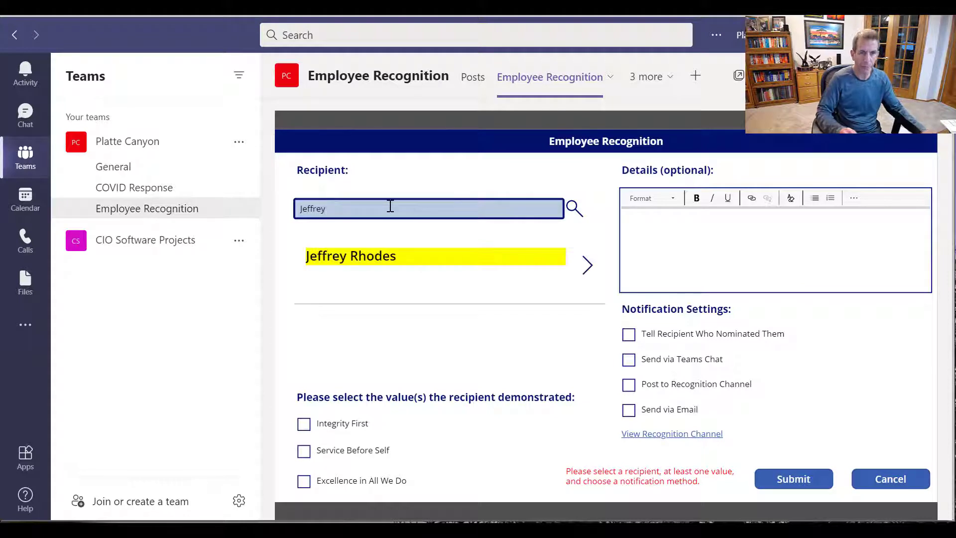
pyautogui.click(390, 258)
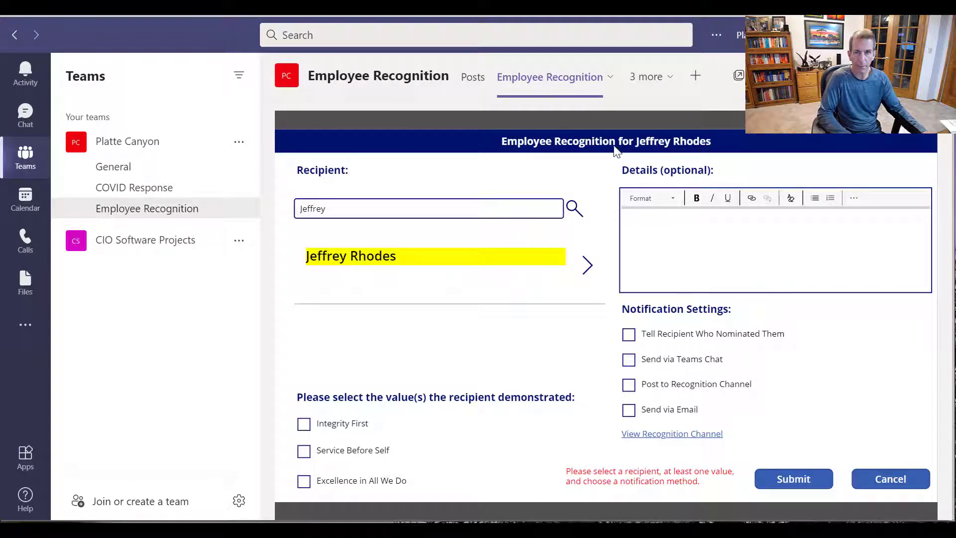
# - Enter the details "Outstanding job on Office 365 deployment!" and make "Office 365" bold
pyautogui.click(669, 242)
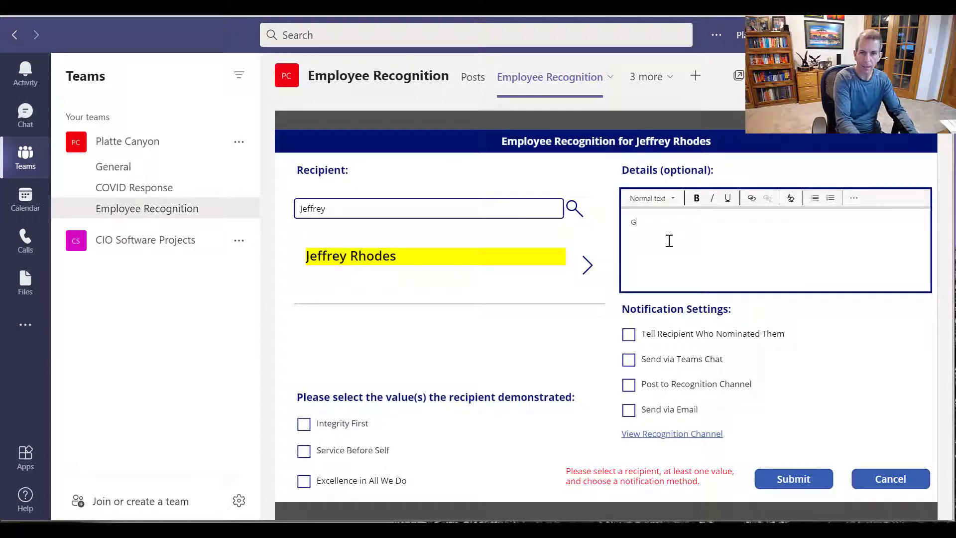
pyautogui.write('Outstand')
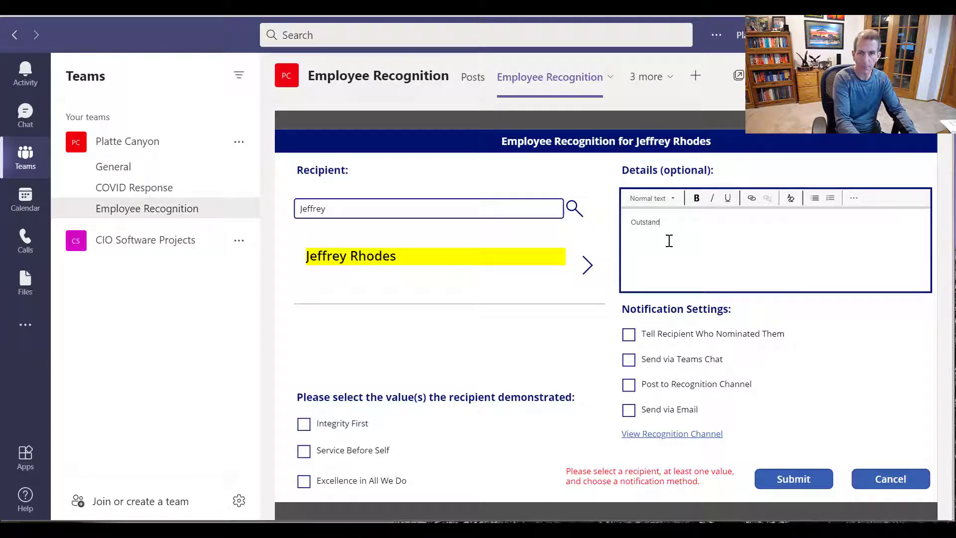
pyautogui.write('ing job on Office 36')
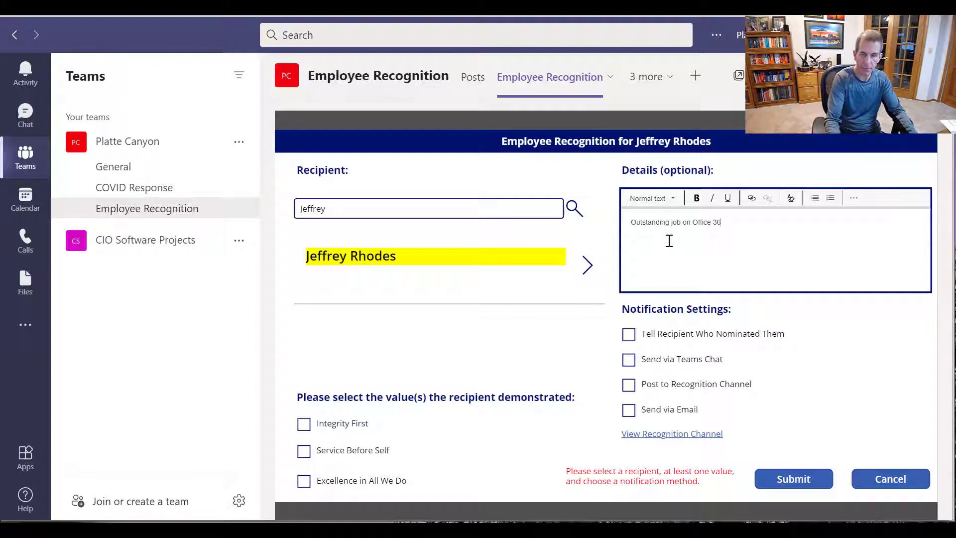
pyautogui.write('5 deploym')
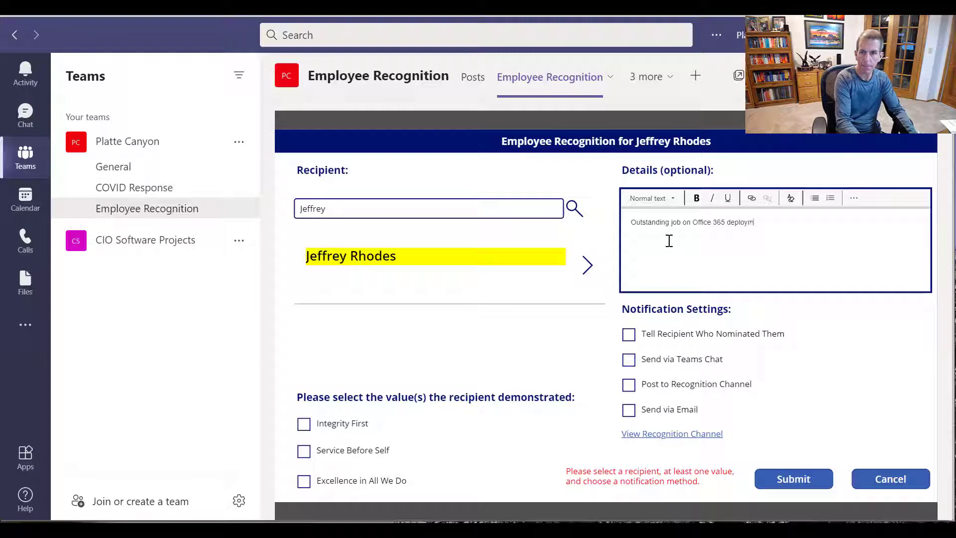
pyautogui.write('ent!')
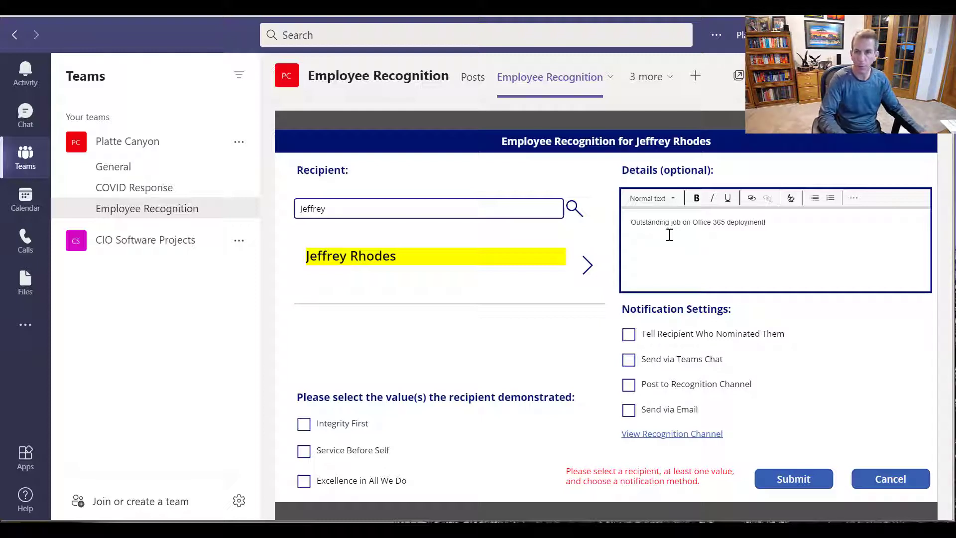
pyautogui.moveTo(697, 223); pyautogui.dragTo(726, 223)
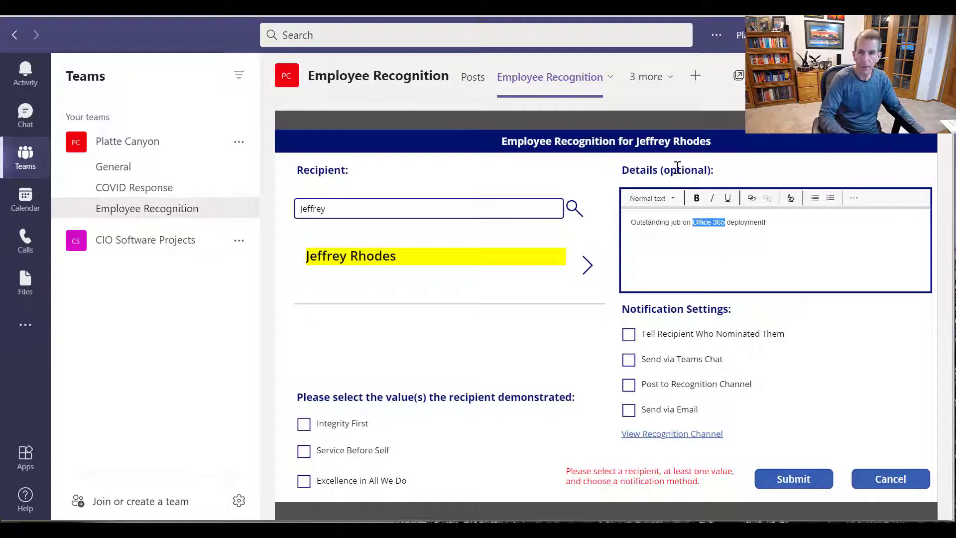
pyautogui.click(697, 198)
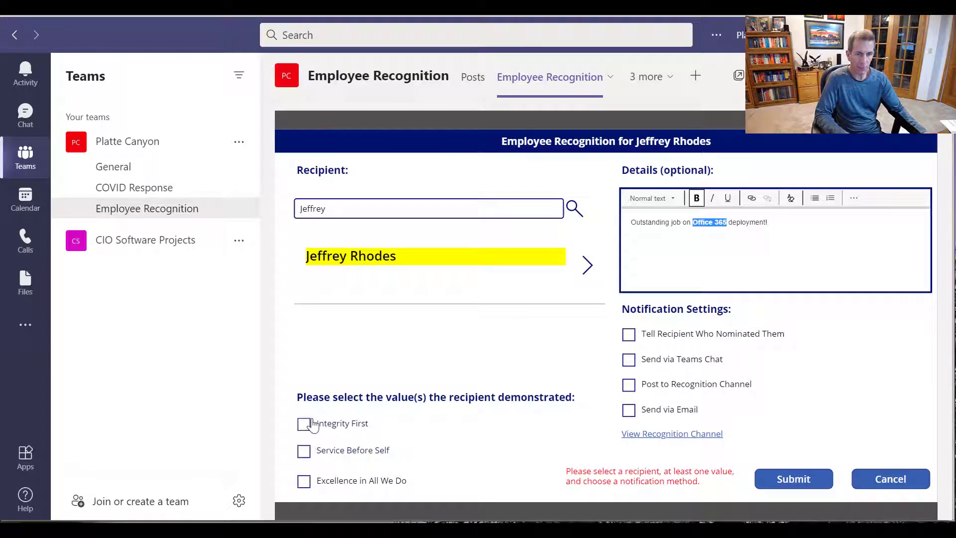
# - Submit the recognition with Service Before Self selected and nominator disclosure, Teams chat, Recognition Channel and email notifications enabled
pyautogui.click(304, 453)
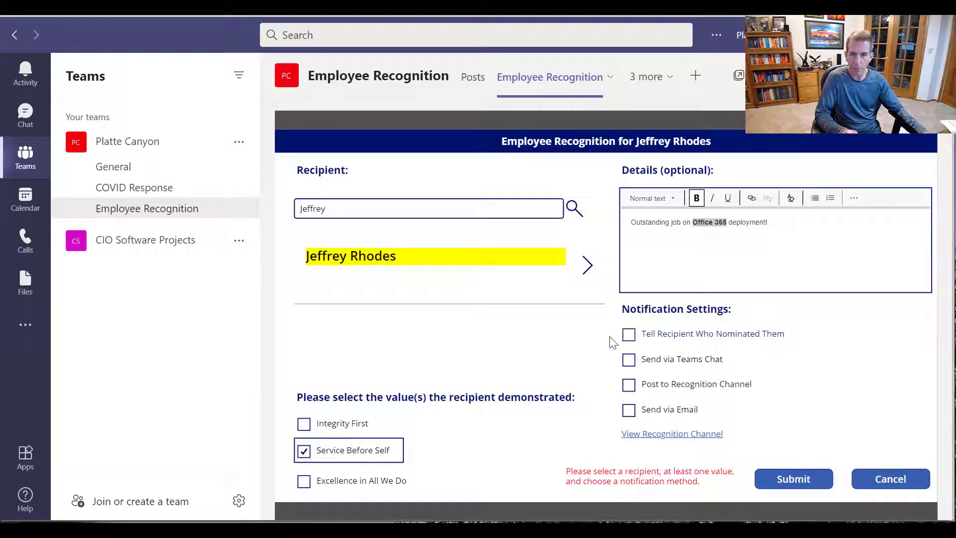
pyautogui.click(629, 335)
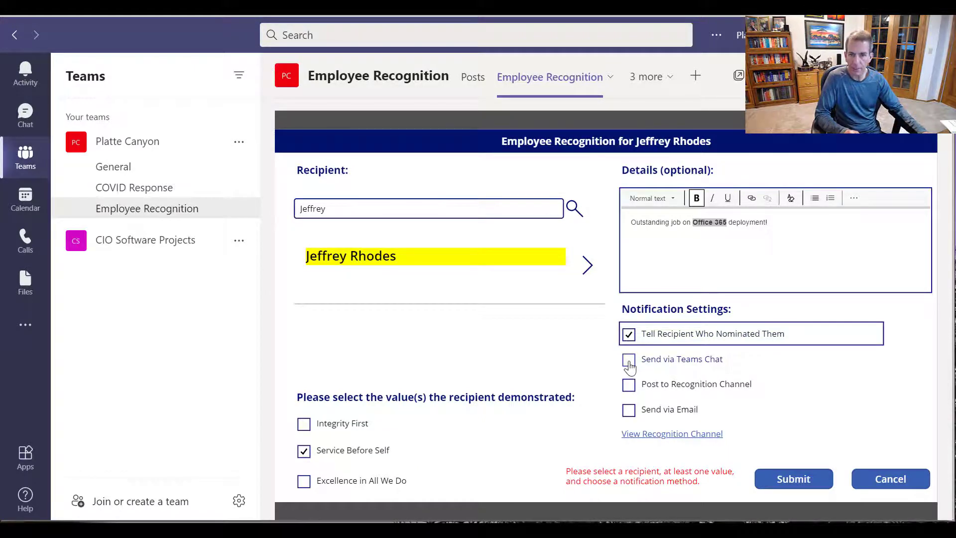
pyautogui.click(630, 362)
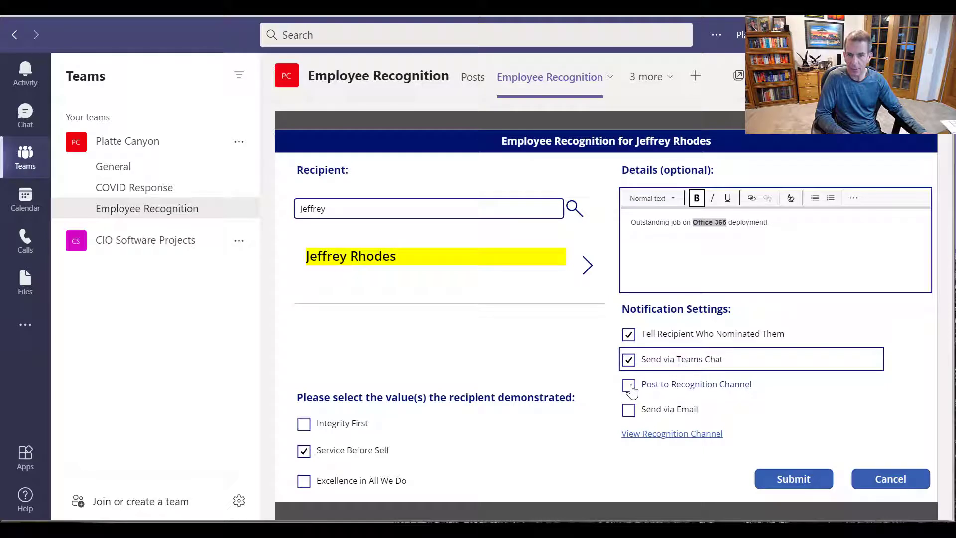
pyautogui.click(630, 388)
pyautogui.click(630, 412)
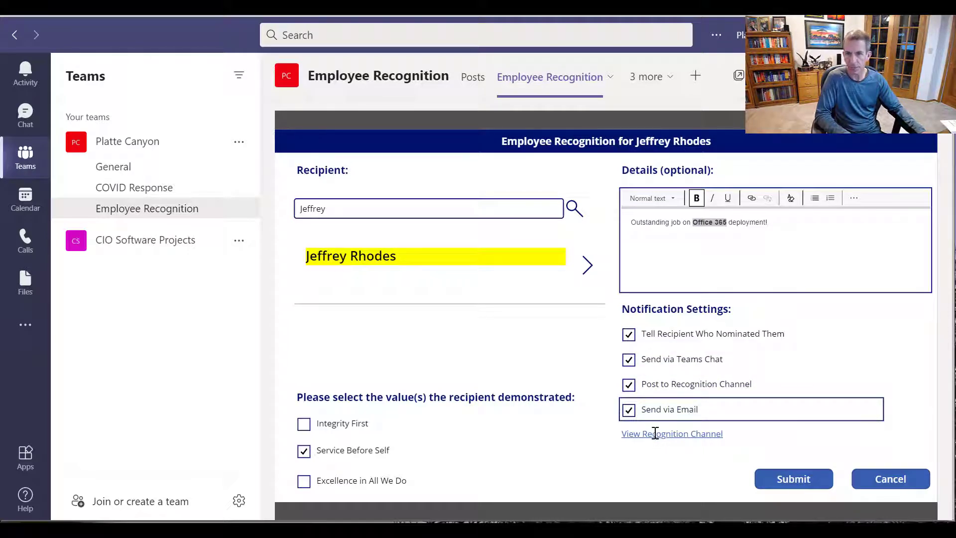
pyautogui.click(787, 485)
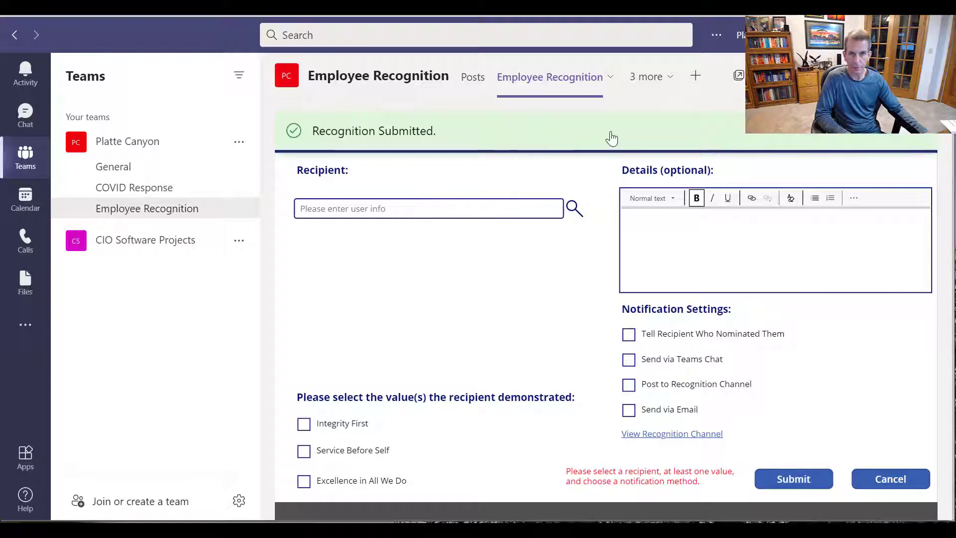
pyautogui.click(924, 136)
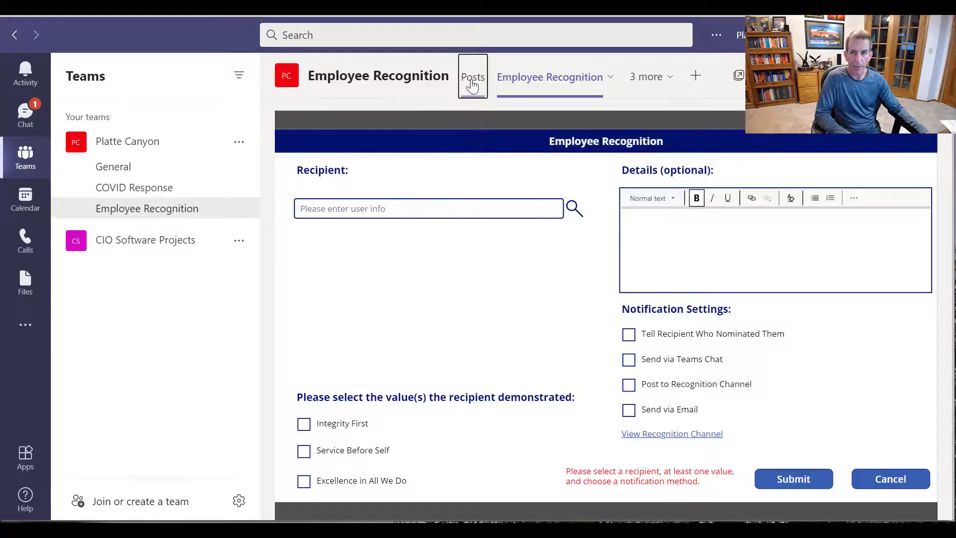
# - Check the submitted recognition in the Flow chat and in the channel post, expanding the post to read its details and nominator line
pyautogui.click(472, 84)
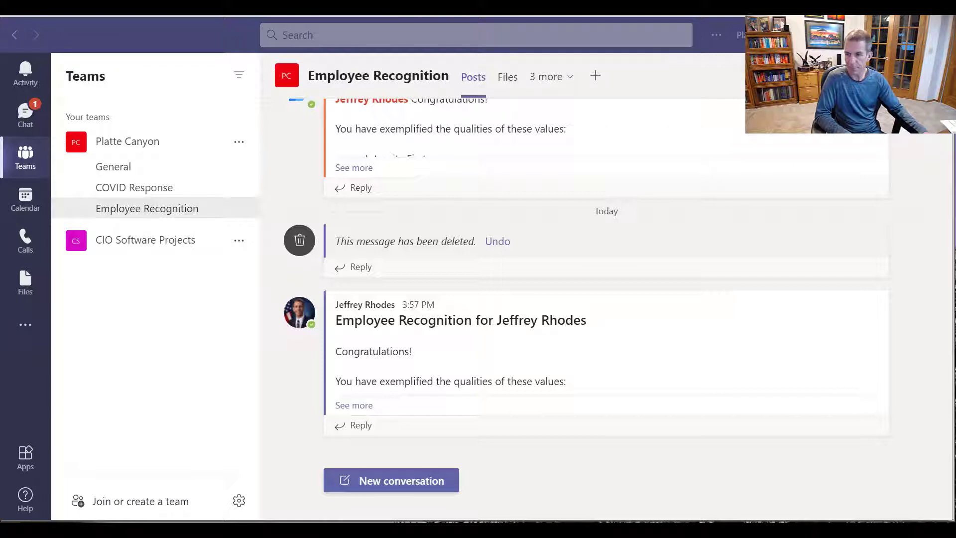
pyautogui.click(25, 115)
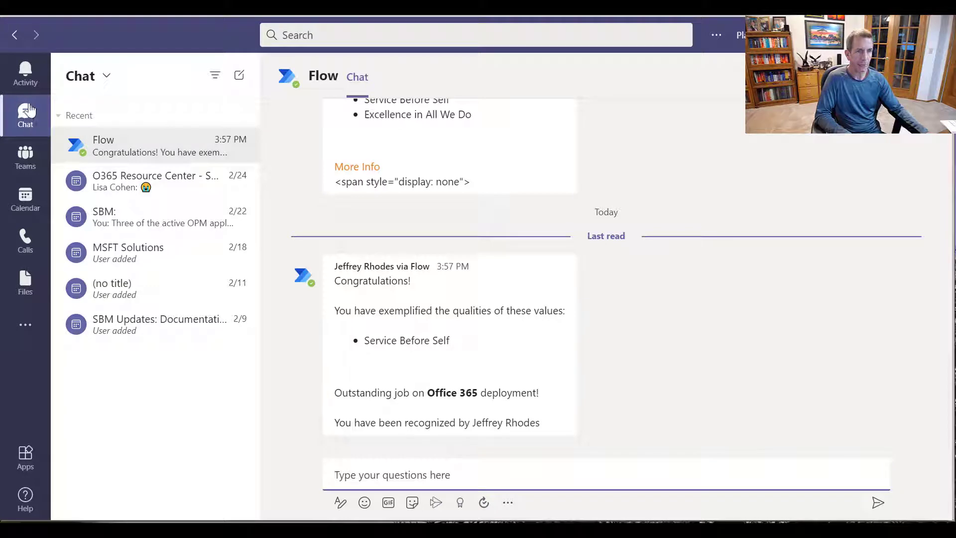
pyautogui.click(26, 159)
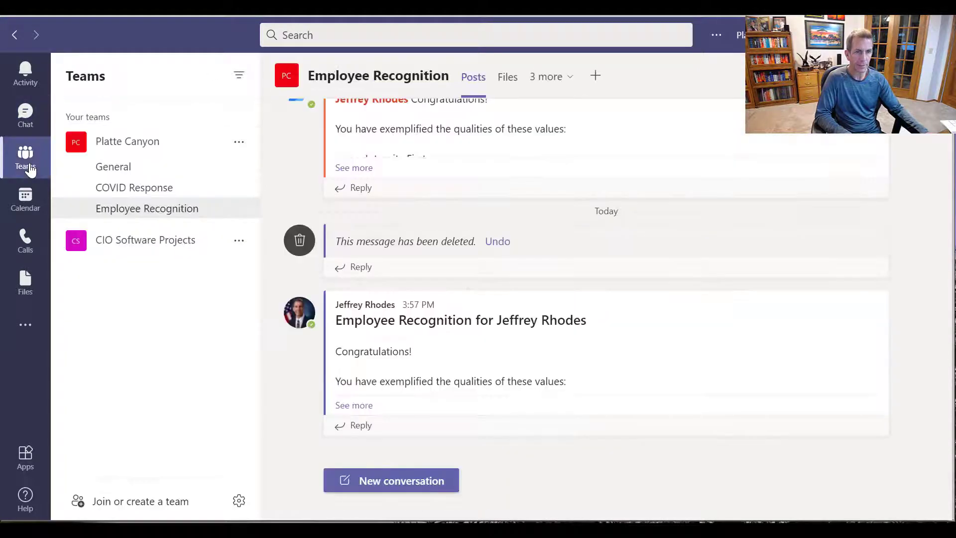
pyautogui.click(368, 406)
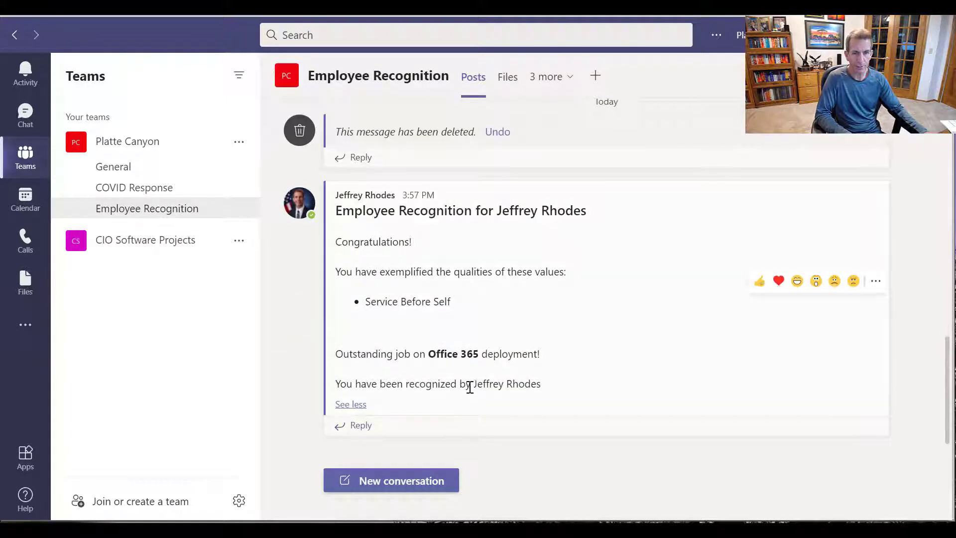
pyautogui.moveTo(342, 354); pyautogui.dragTo(593, 361)
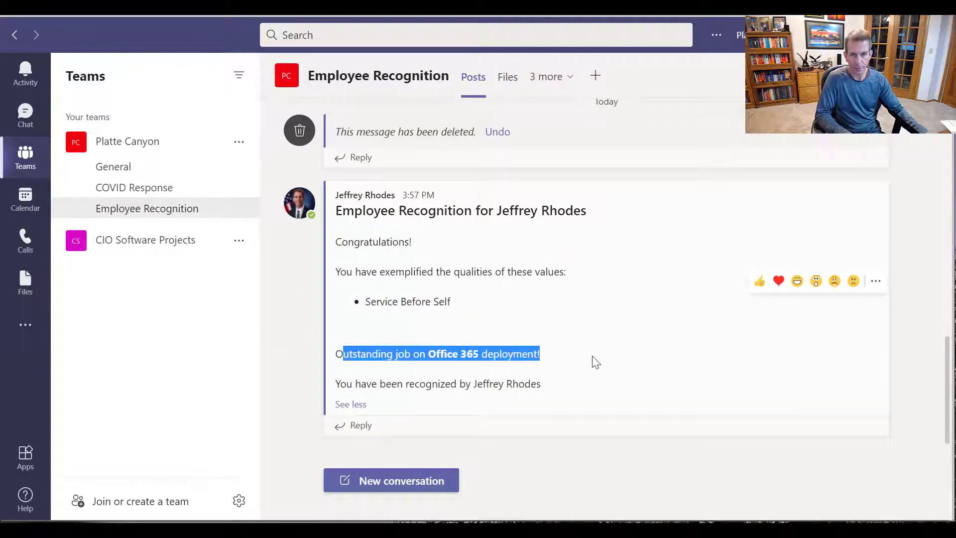
pyautogui.click(593, 361)
pyautogui.moveTo(551, 390); pyautogui.dragTo(333, 394)
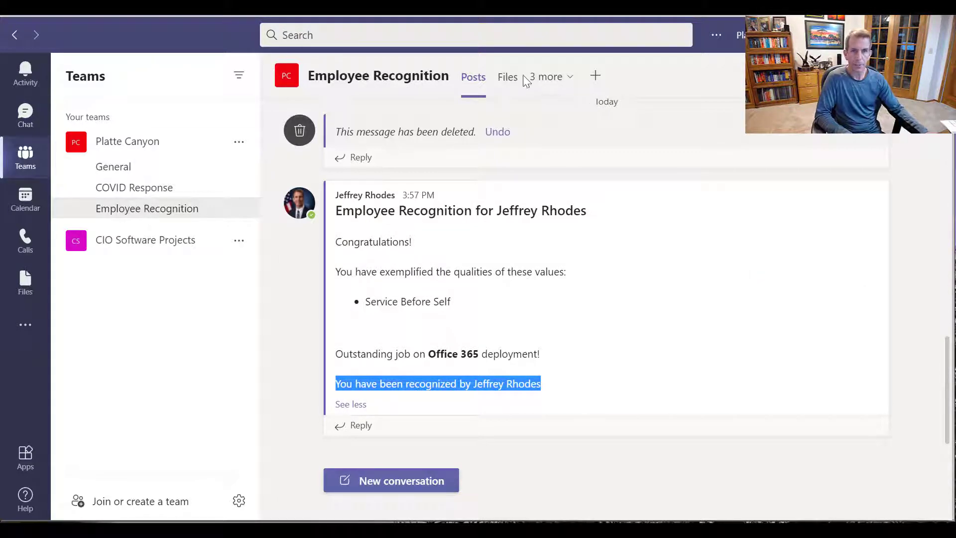
# - Reopen the Employee Recognition form, find the same recipient by partial last name, and select the Integrity First value
pyautogui.click(571, 79)
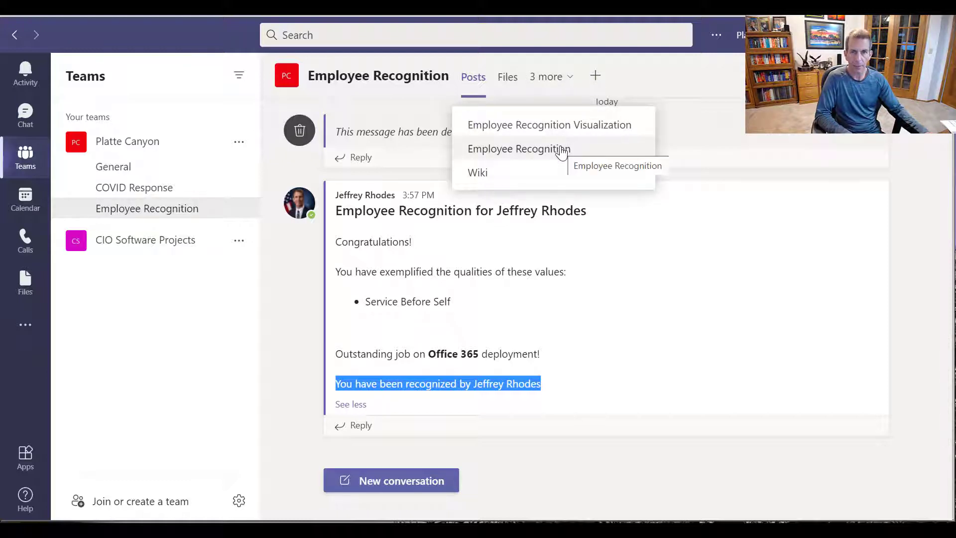
pyautogui.click(562, 150)
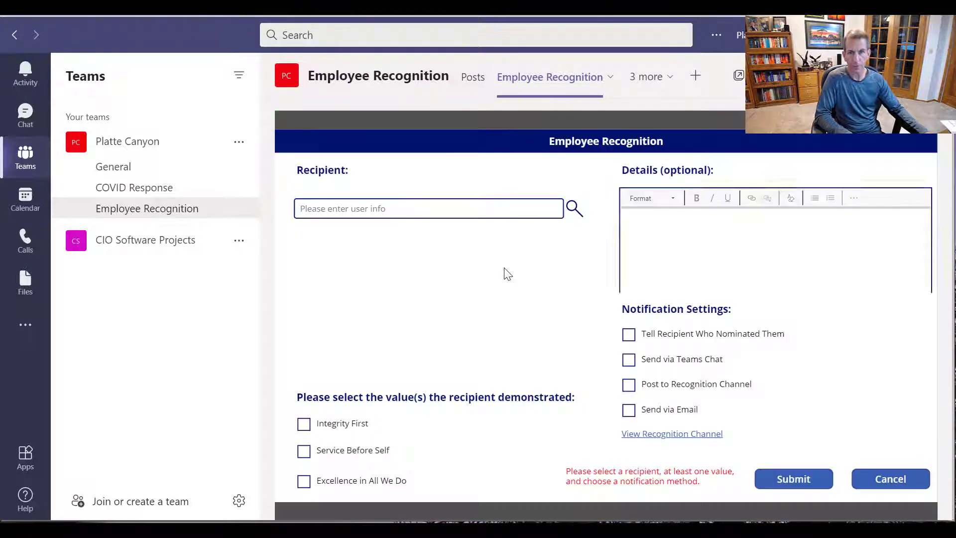
pyautogui.click(431, 209)
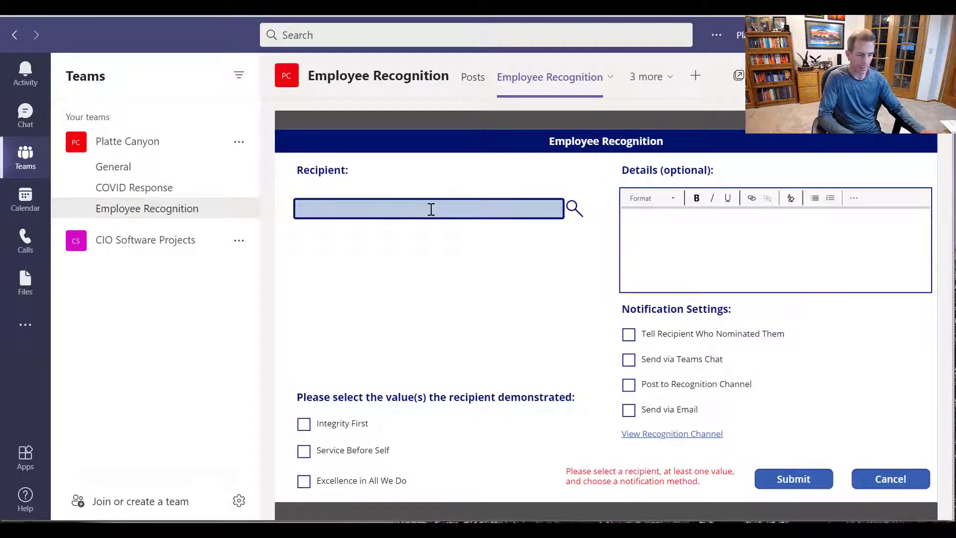
pyautogui.write('Rh')
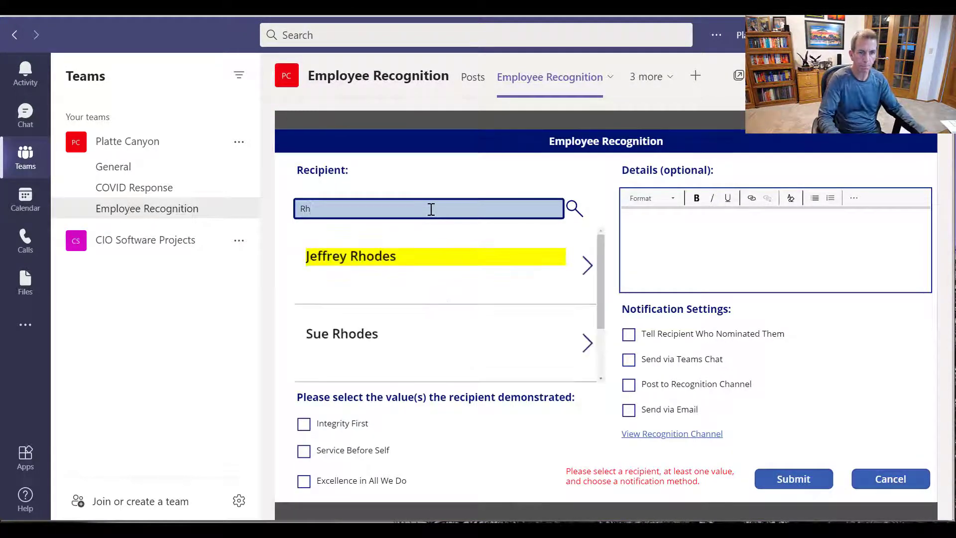
pyautogui.click(391, 257)
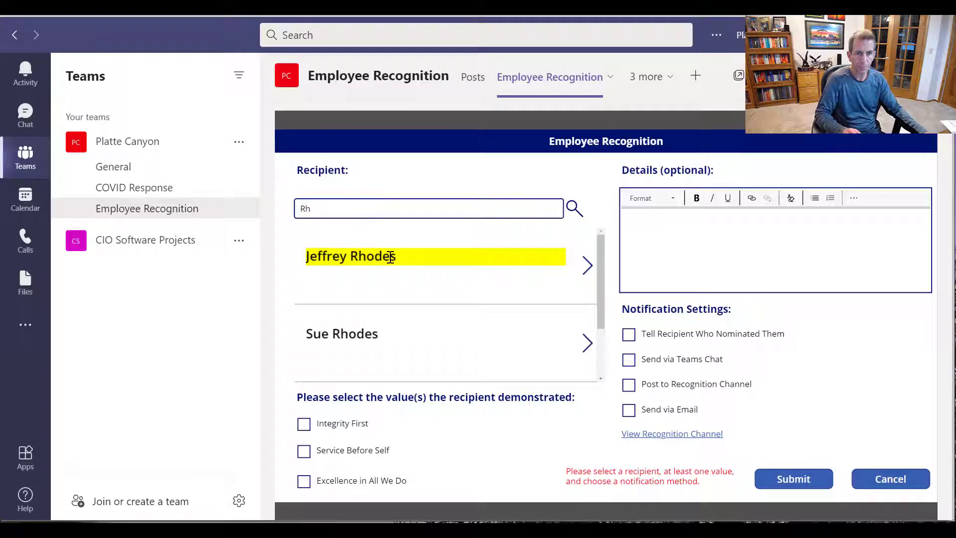
pyautogui.click(337, 426)
# - Enter the recognition details "This one doesn't tell recipient."
pyautogui.click(666, 253)
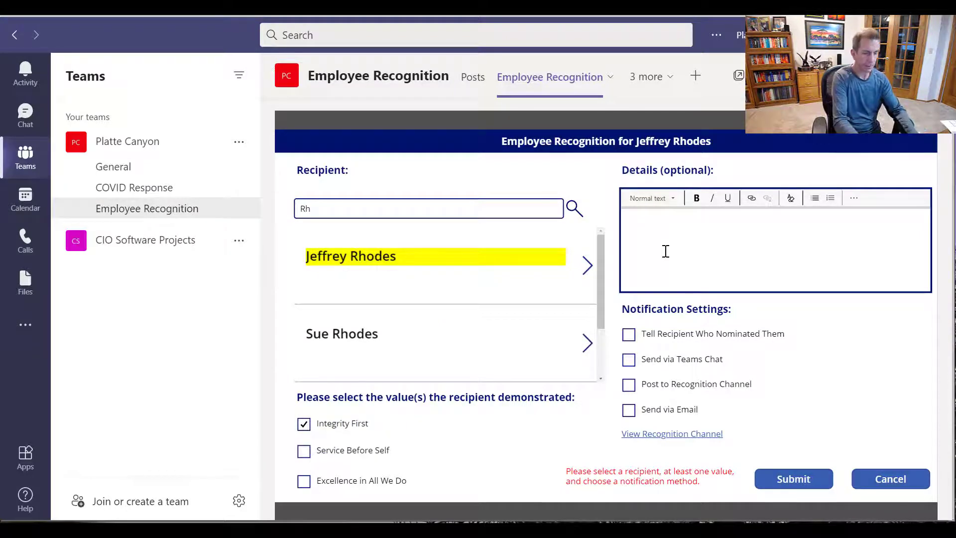
pyautogui.write('Th')
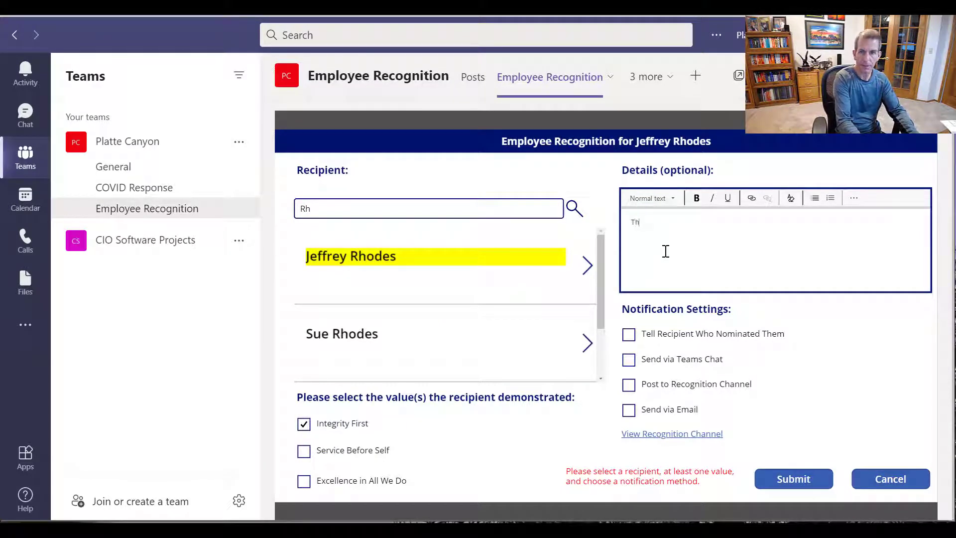
pyautogui.write('is one doesn')
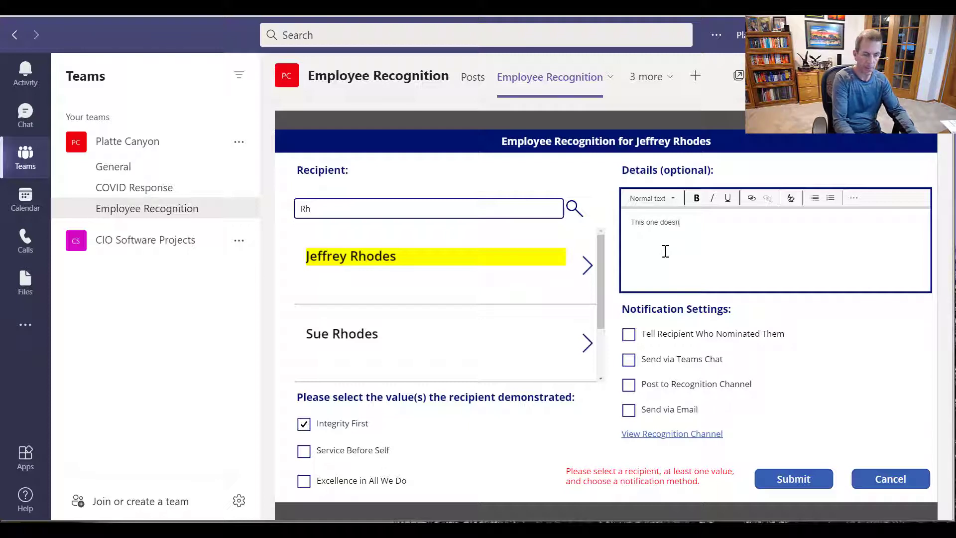
pyautogui.write("'t t")
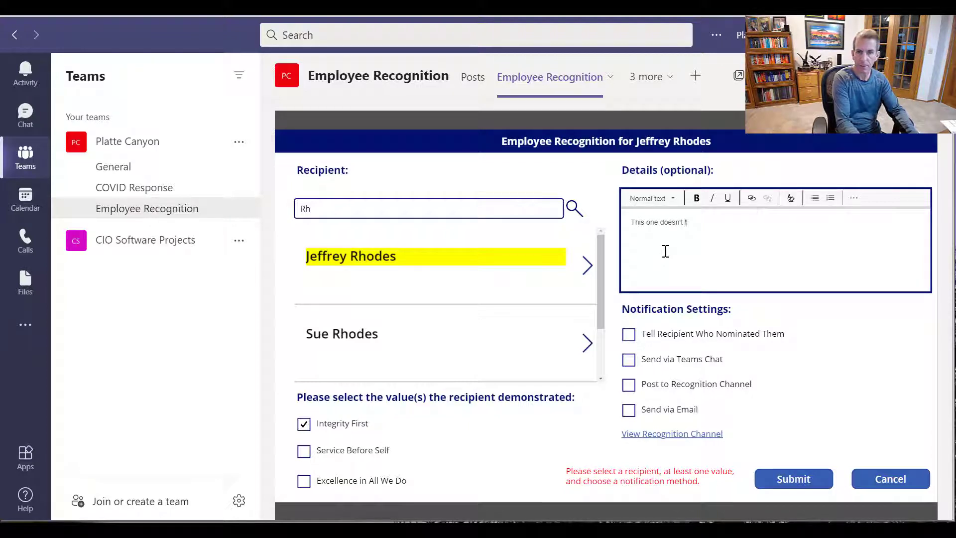
pyautogui.write('ell recipient.')
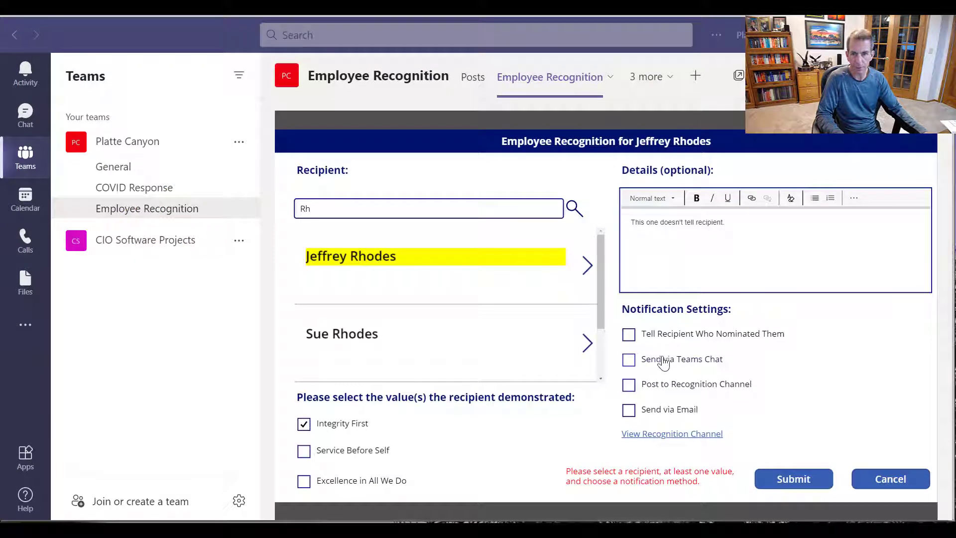
# - Submit the recognition with Teams chat, Recognition Channel and email notifications enabled, leaving nominator disclosure off
pyautogui.click(660, 359)
pyautogui.click(658, 385)
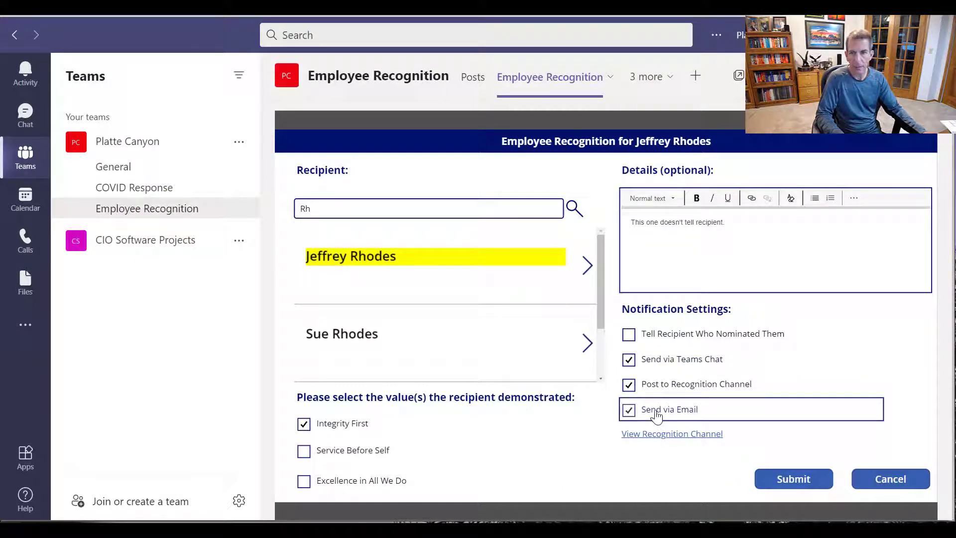
pyautogui.click(767, 225)
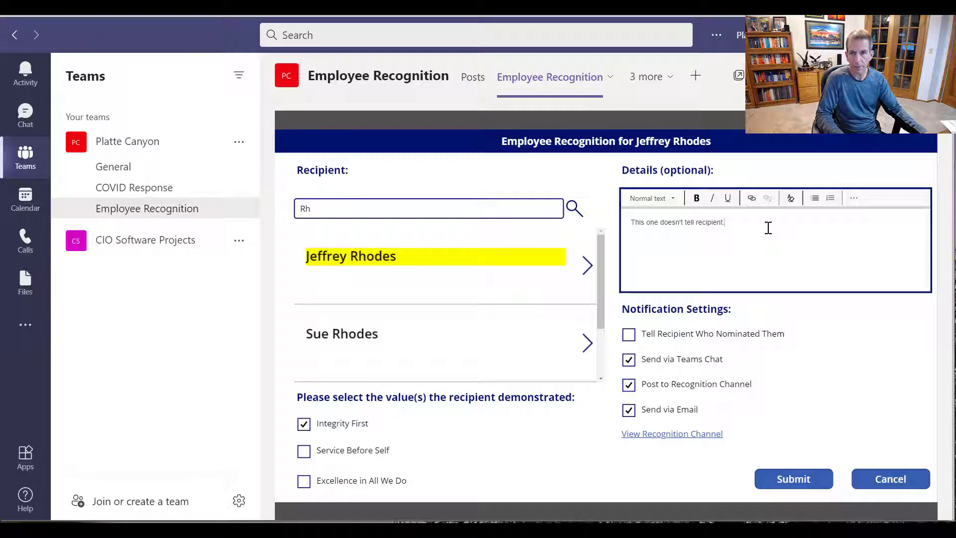
pyautogui.click(801, 481)
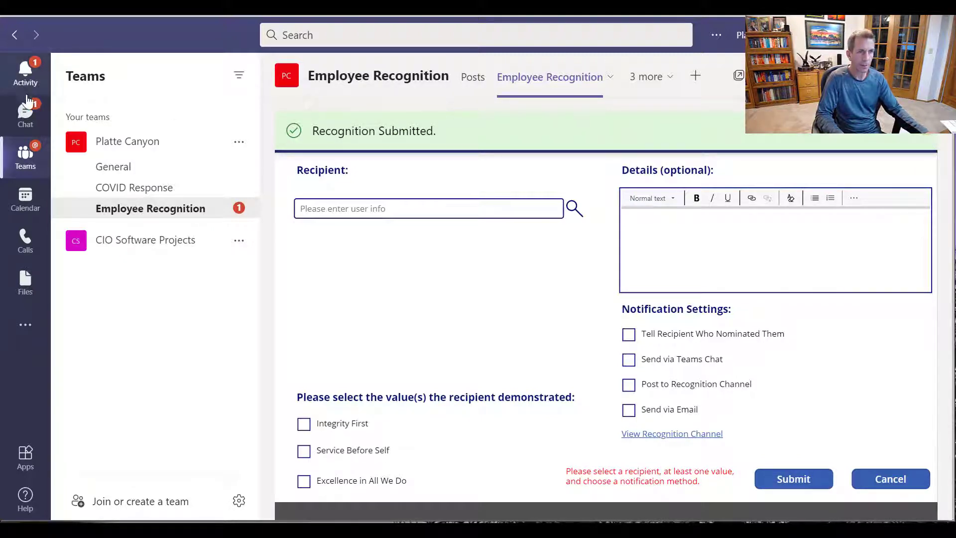
# - Check the new Integrity First message in the Flow chat, examining its wording and the end of the message for nominator information
pyautogui.click(30, 124)
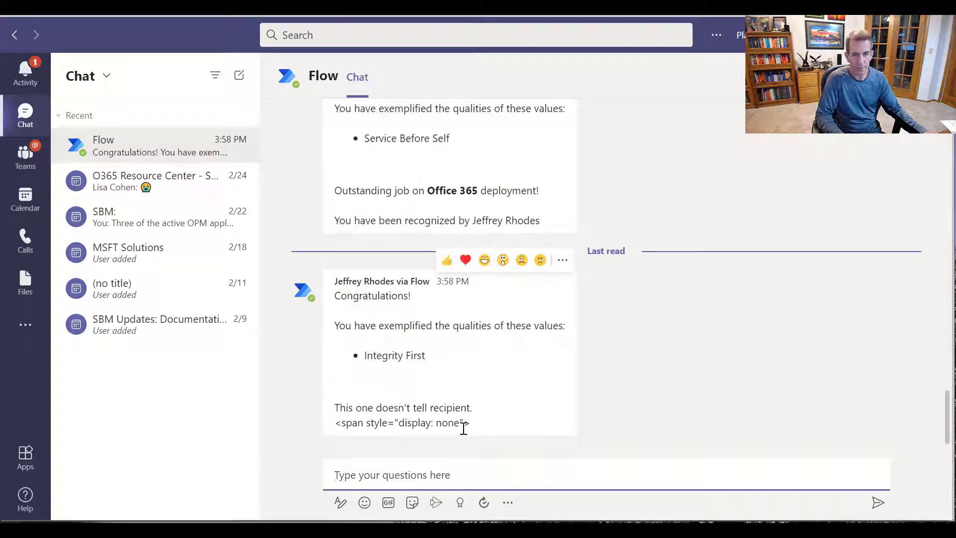
pyautogui.moveTo(483, 423); pyautogui.dragTo(335, 422)
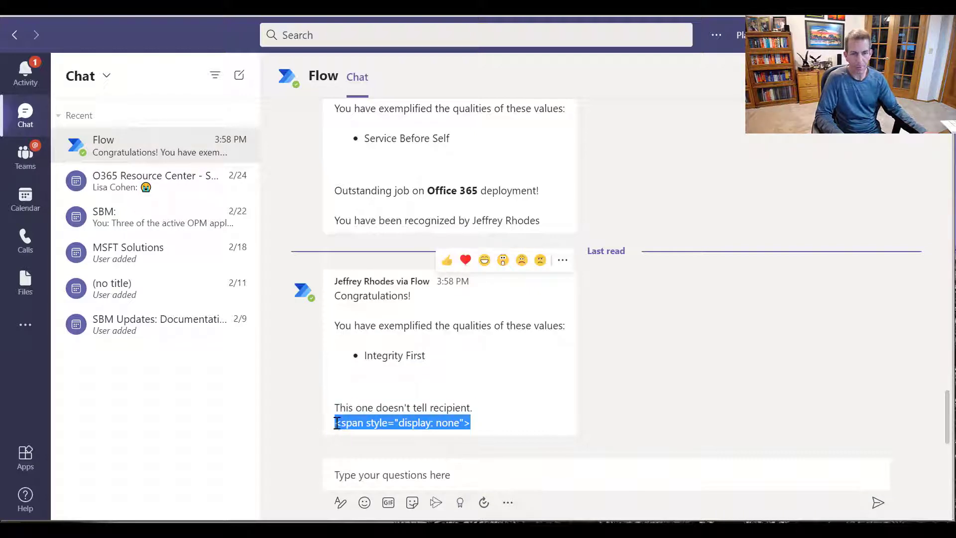
pyautogui.moveTo(483, 428); pyautogui.dragTo(374, 315)
pyautogui.click(468, 391)
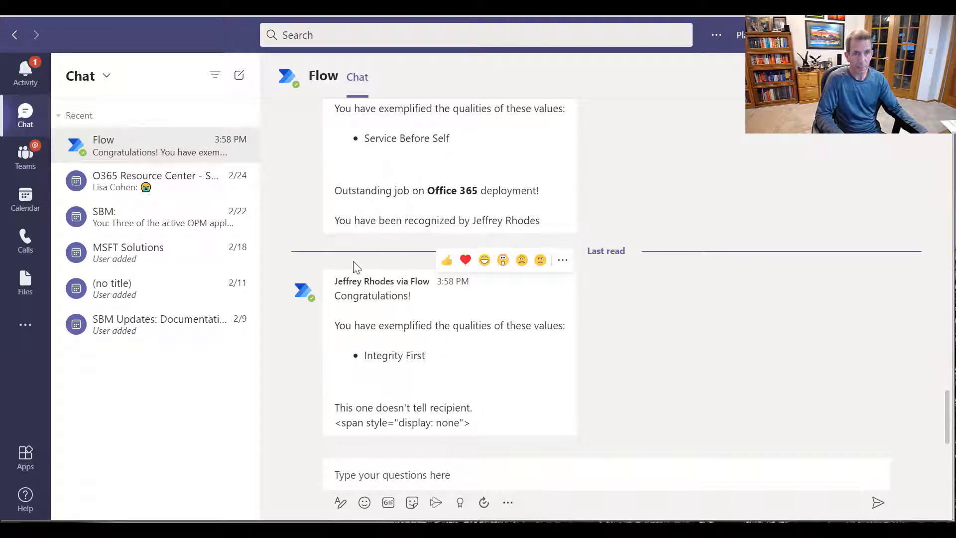
pyautogui.scroll(3, 358, 264)
pyautogui.scroll(-3, 343, 289)
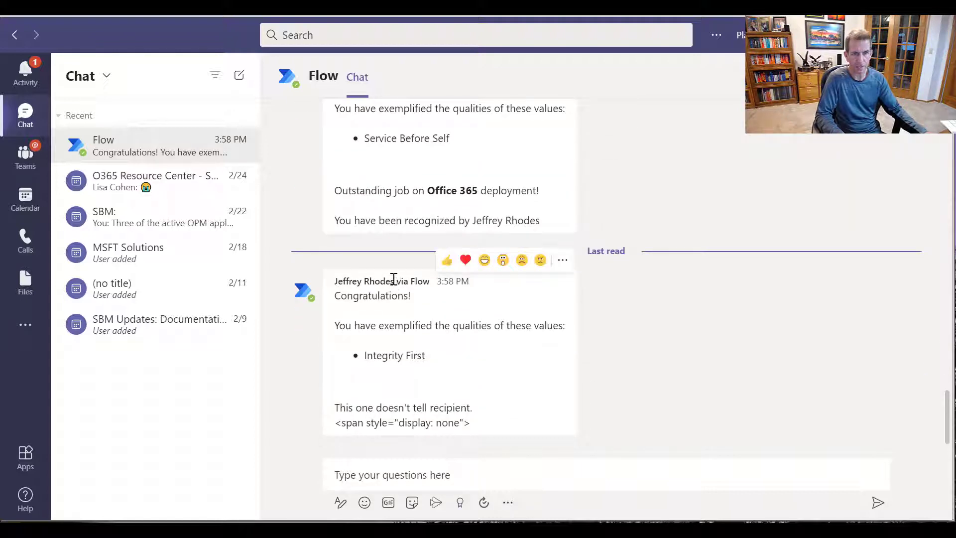
# - Return to the Employee Recognition channel's posts and expand the newest recognition post to read its full text
pyautogui.click(33, 158)
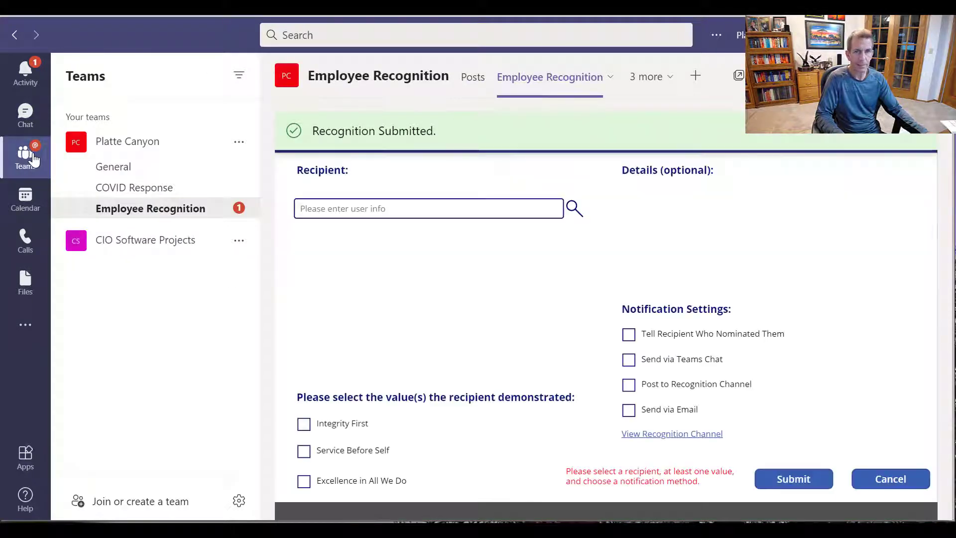
pyautogui.click(464, 88)
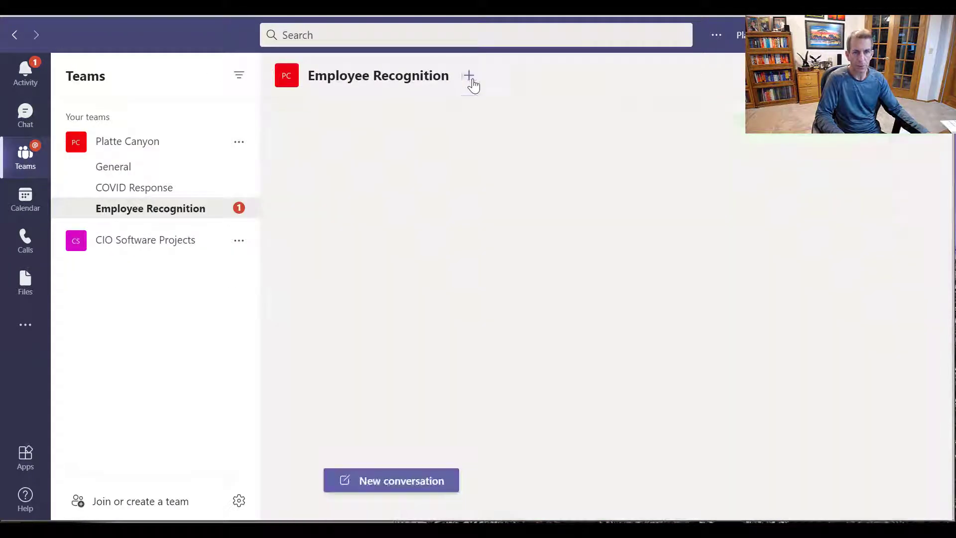
pyautogui.click(354, 405)
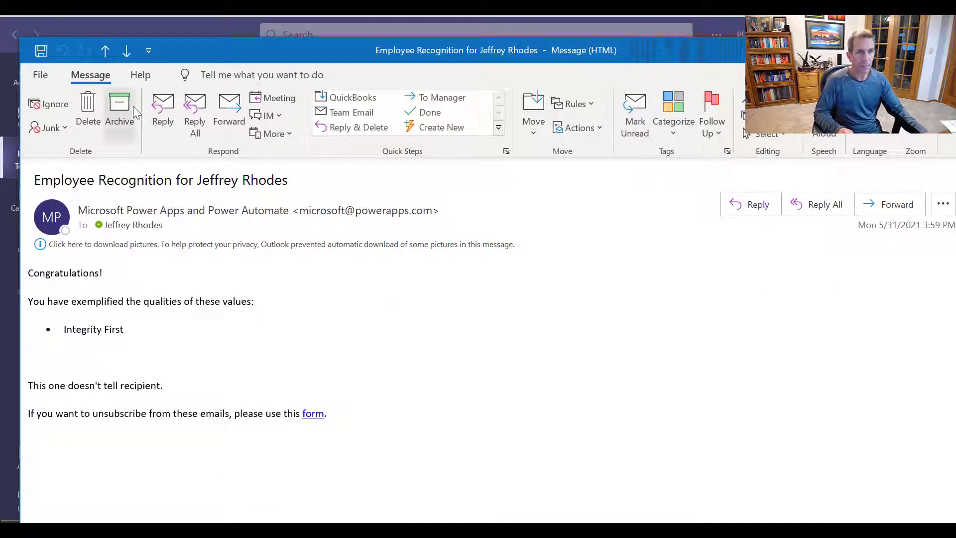
# - Examine the recognition email's sender, blocked-picture options, message body and unsubscribe line, and close the email
pyautogui.moveTo(209, 214)
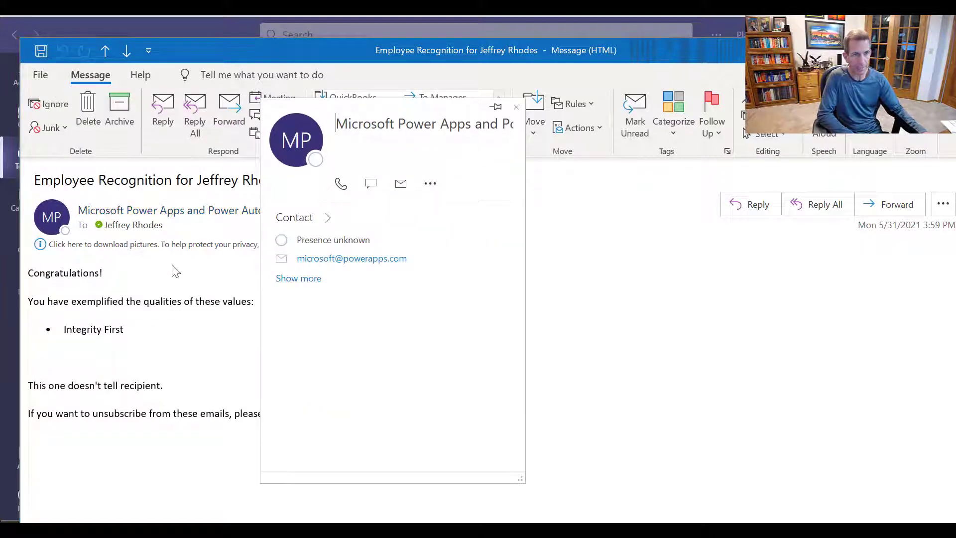
pyautogui.click(395, 216)
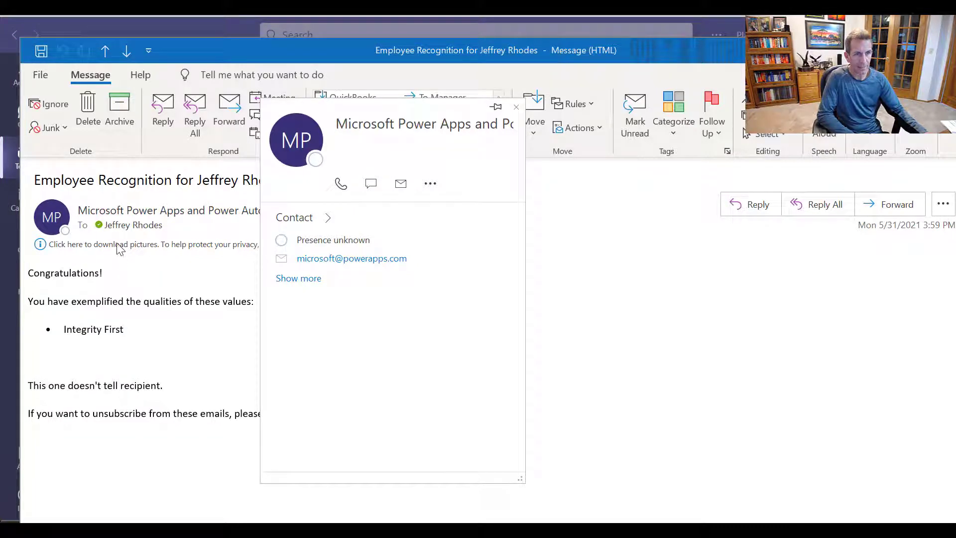
pyautogui.click(119, 244)
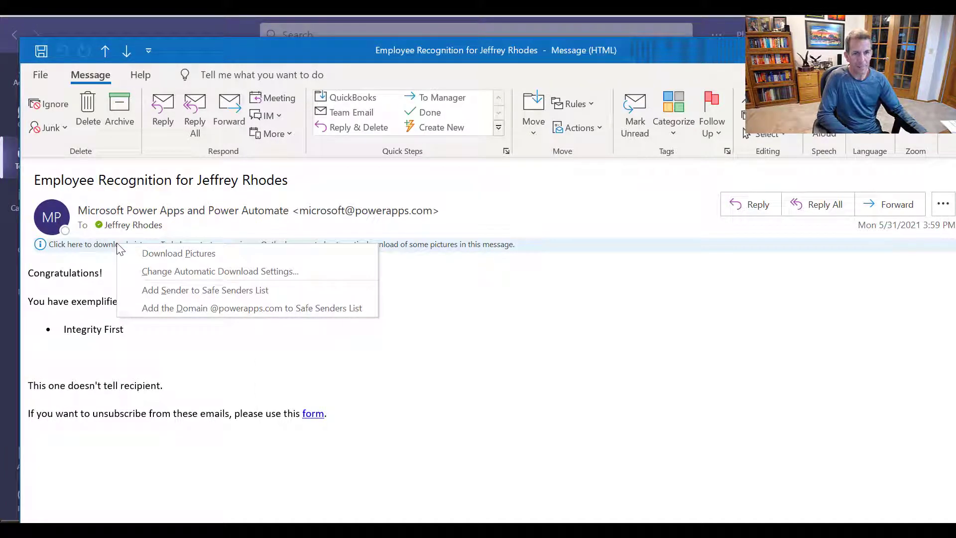
pyautogui.click(169, 292)
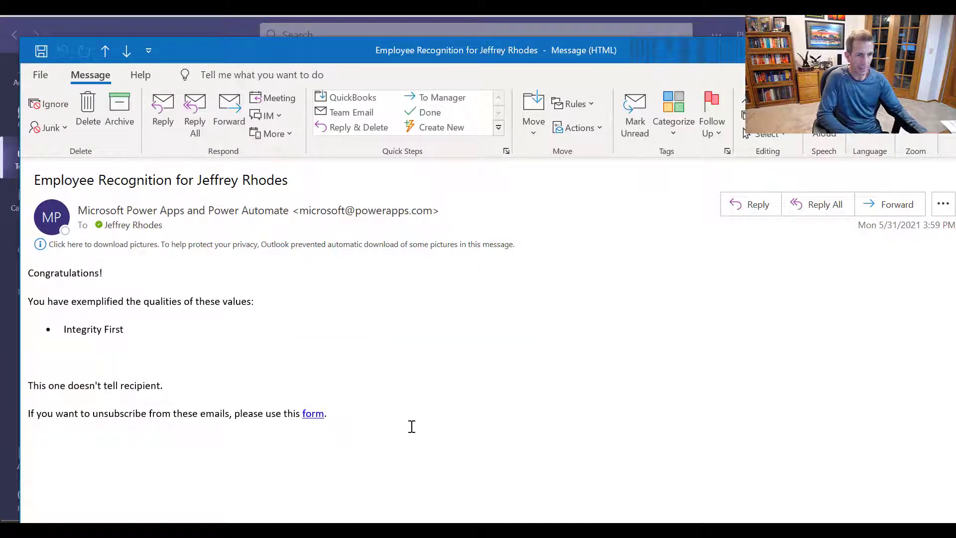
pyautogui.moveTo(369, 414); pyautogui.dragTo(7, 417)
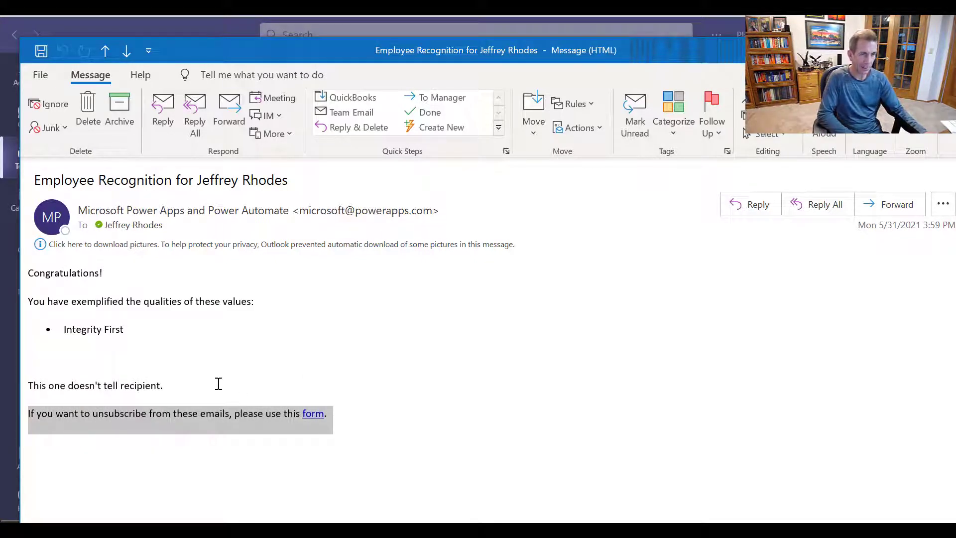
pyautogui.moveTo(219, 384); pyautogui.dragTo(12, 264)
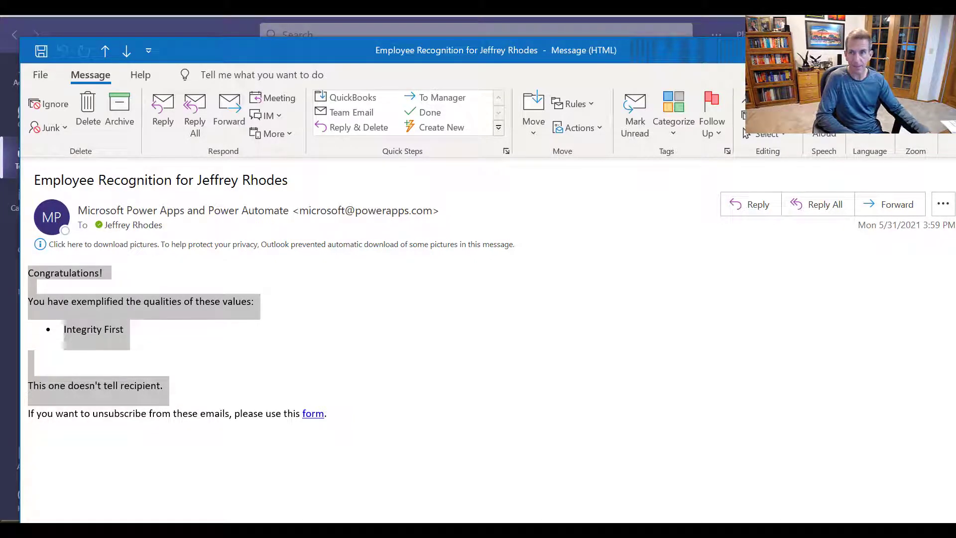
pyautogui.click(943, 51)
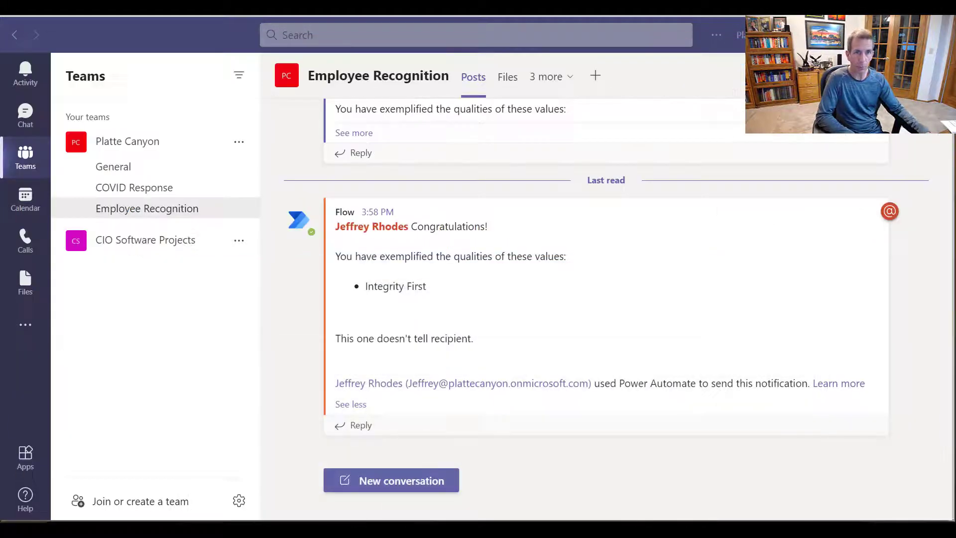
# - Open the Employee Recognition Visualization report and compare its Previous 7 Days page with All Submissions
pyautogui.click(568, 81)
pyautogui.click(568, 80)
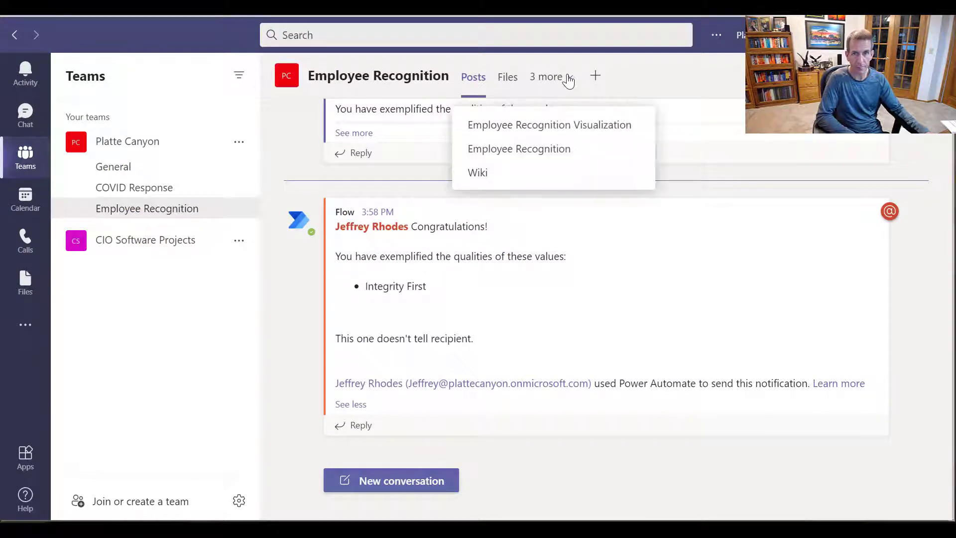
pyautogui.click(550, 126)
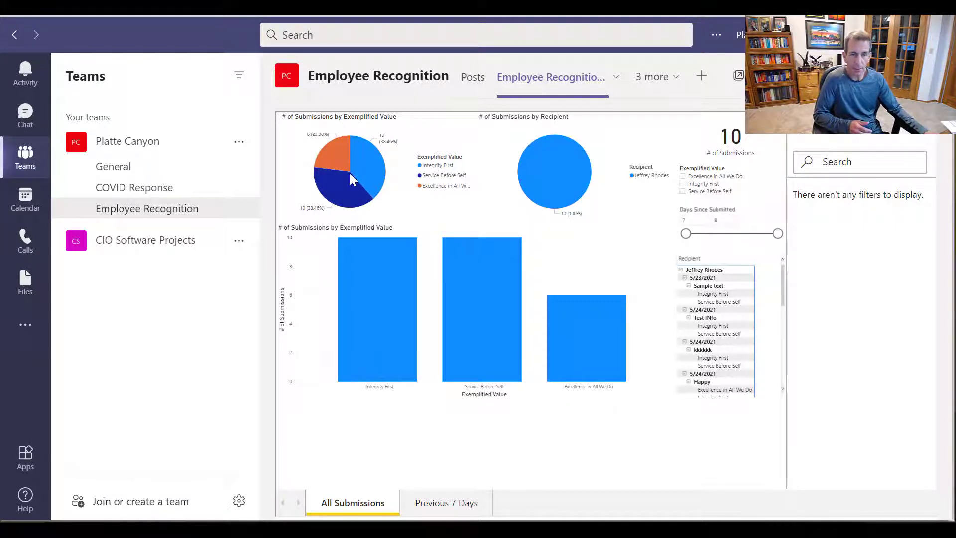
pyautogui.click(446, 504)
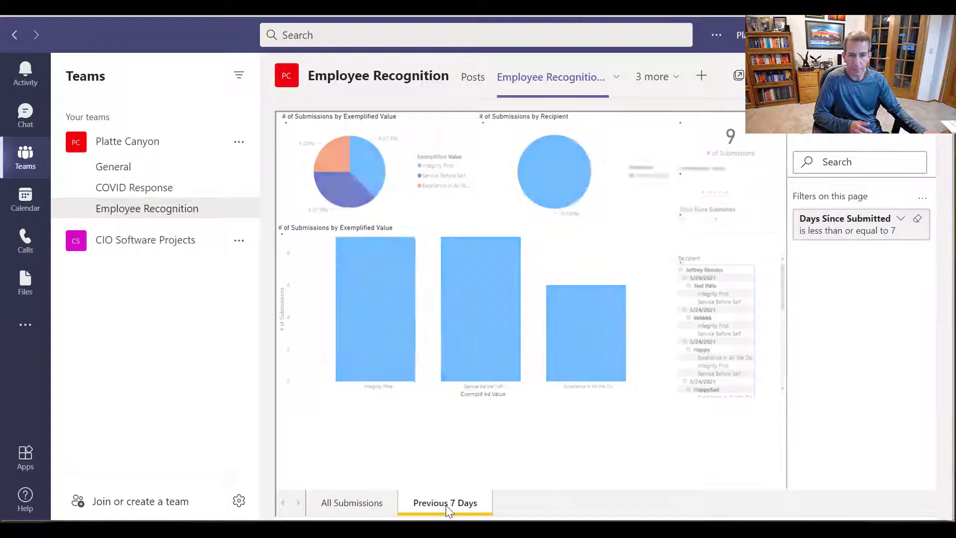
pyautogui.click(352, 504)
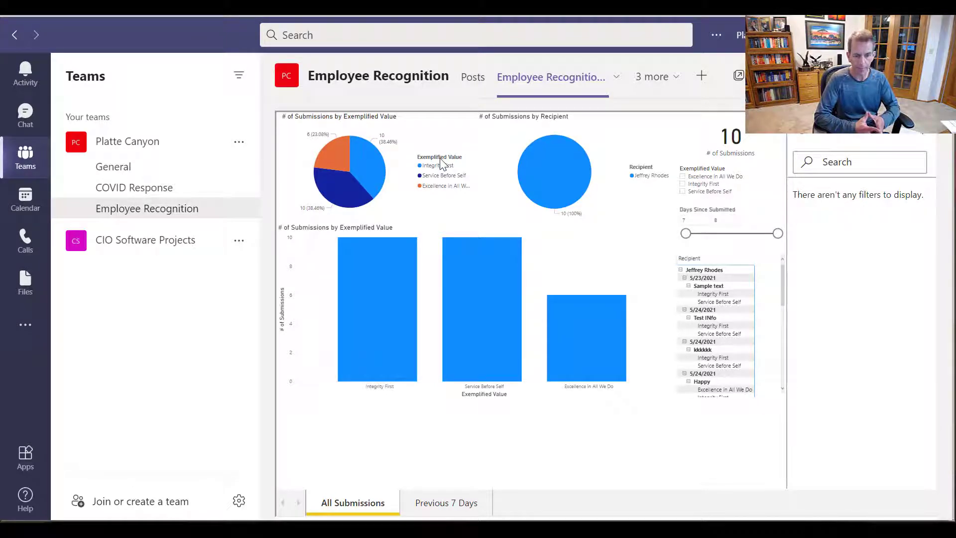
# - Switch to the browser and find the two newest recognition entries at the end of the SharePoint Recognition list
pyautogui.hotkey('alt', 'Tab')
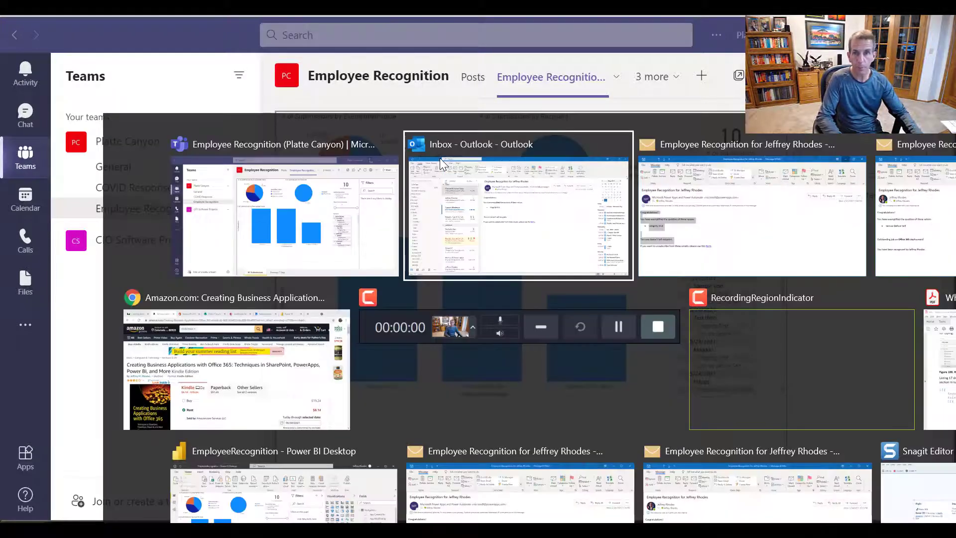
pyautogui.hotkey('alt', 'Tab')
pyautogui.hotkey('alt', 'Tab')
pyautogui.hotkey('alt', 'Tab')
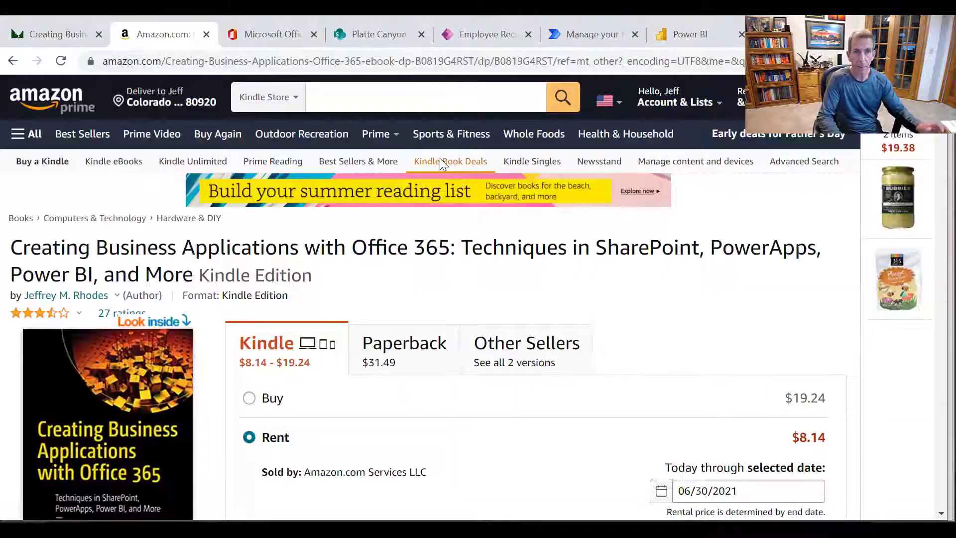
pyautogui.click(379, 34)
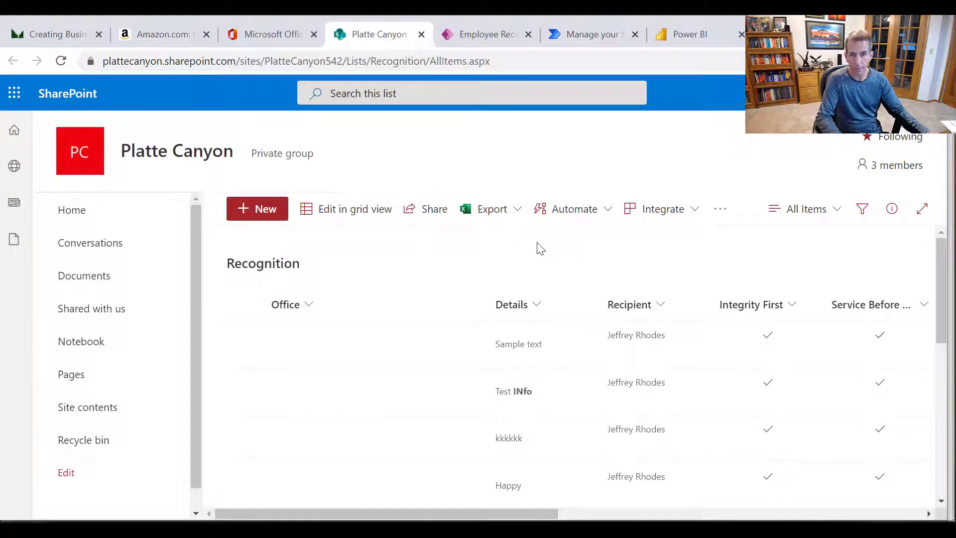
pyautogui.scroll(-5, 538, 247)
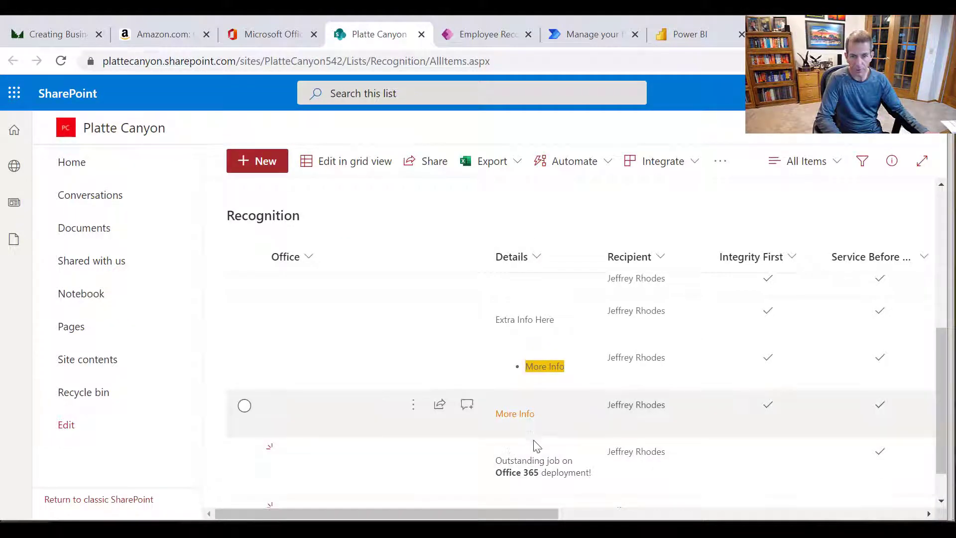
pyautogui.scroll(-1, 550, 455)
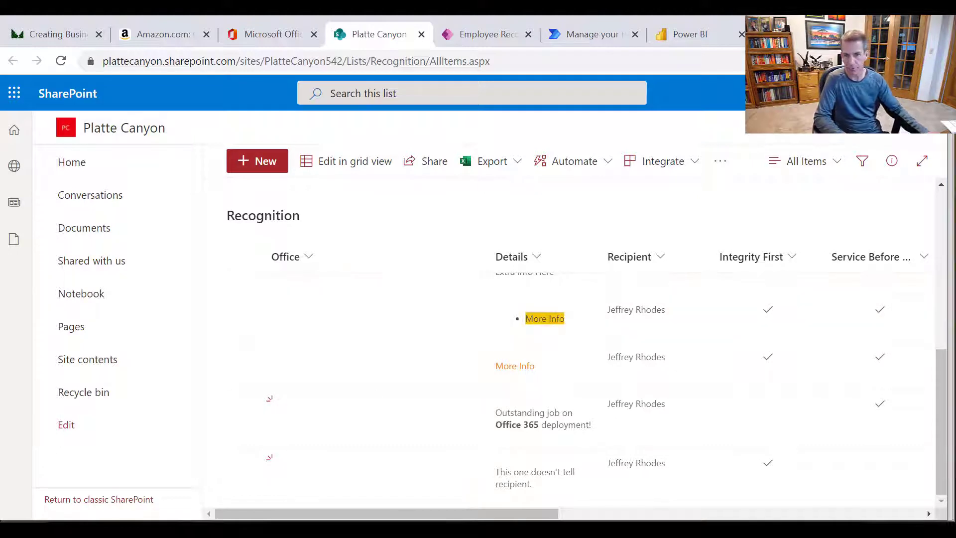
# - Review the recognition entries' value and sharing columns through Share via Email, and return to the list's first columns
pyautogui.moveTo(522, 513); pyautogui.dragTo(705, 516)
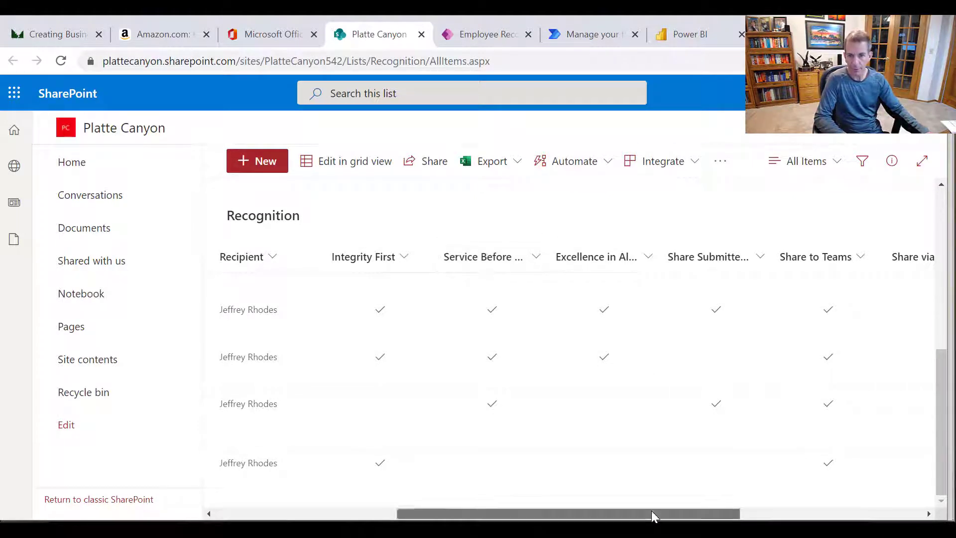
pyautogui.moveTo(651, 513); pyautogui.dragTo(793, 514)
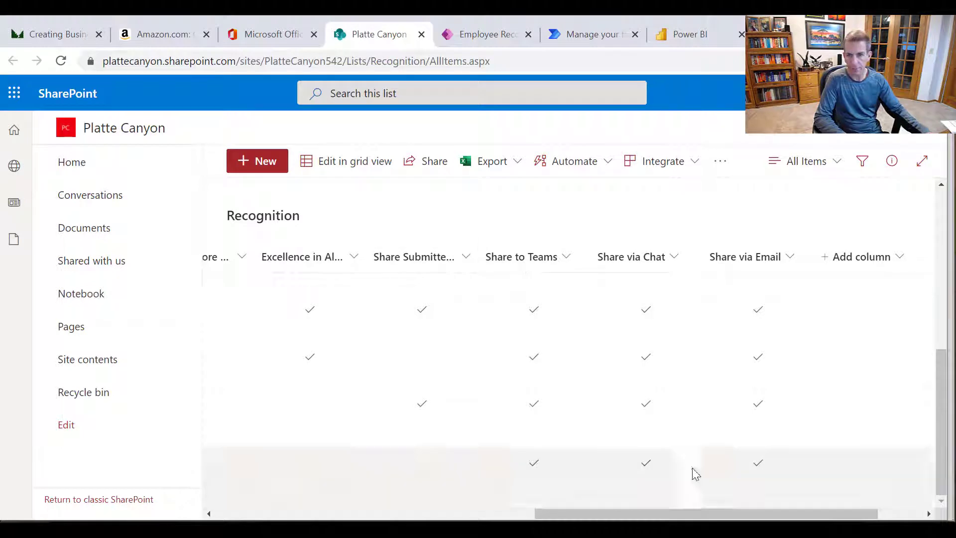
pyautogui.moveTo(709, 514); pyautogui.dragTo(811, 515)
pyautogui.click(560, 516)
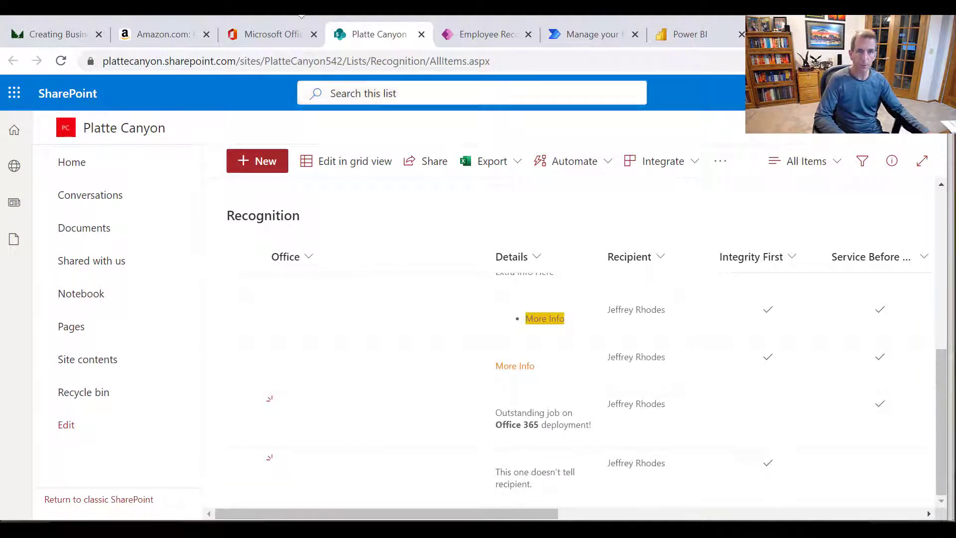
# - Switch to the Employee Recognition app in Power Apps Studio and examine its Office365Users, NotifyEmployeeRecognition and Recognition data connections
pyautogui.click(474, 42)
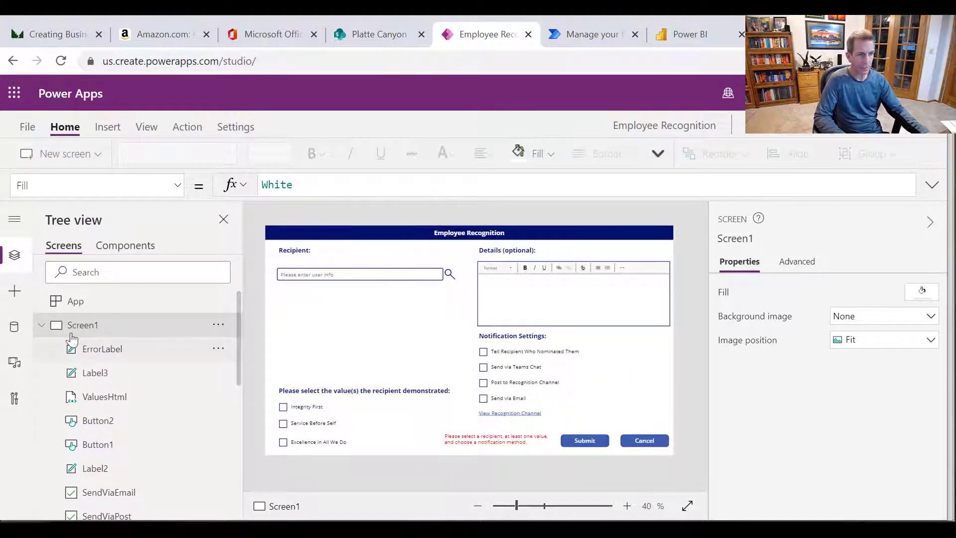
pyautogui.click(14, 331)
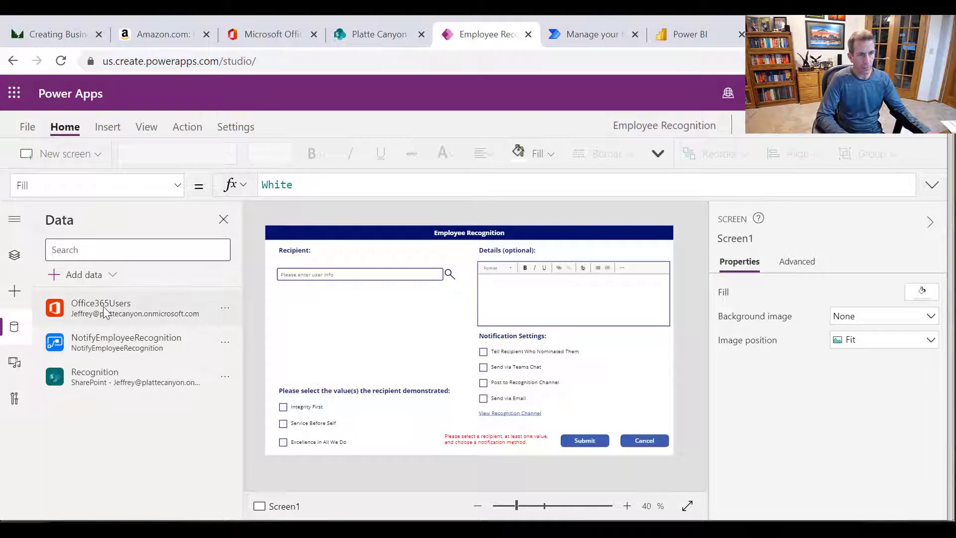
pyautogui.moveTo(105, 311)
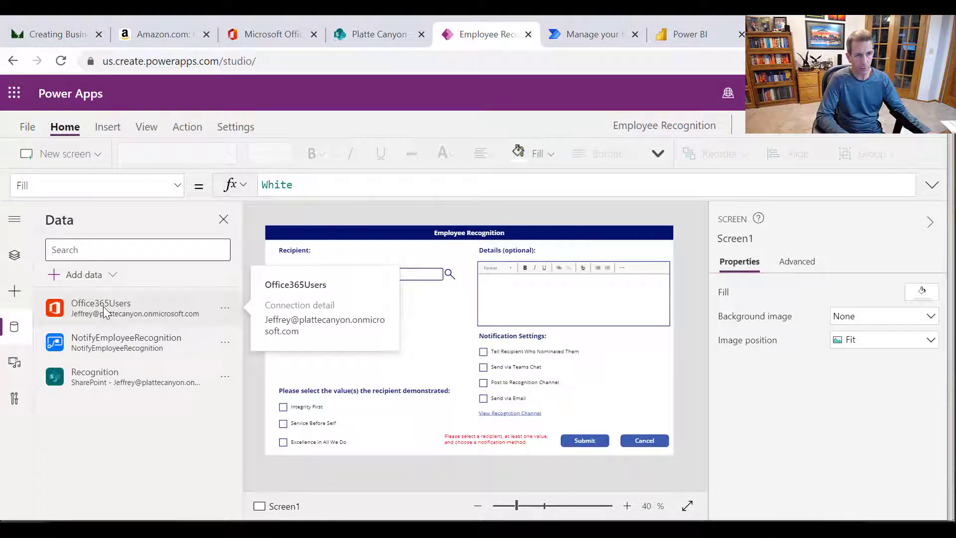
pyautogui.moveTo(98, 354)
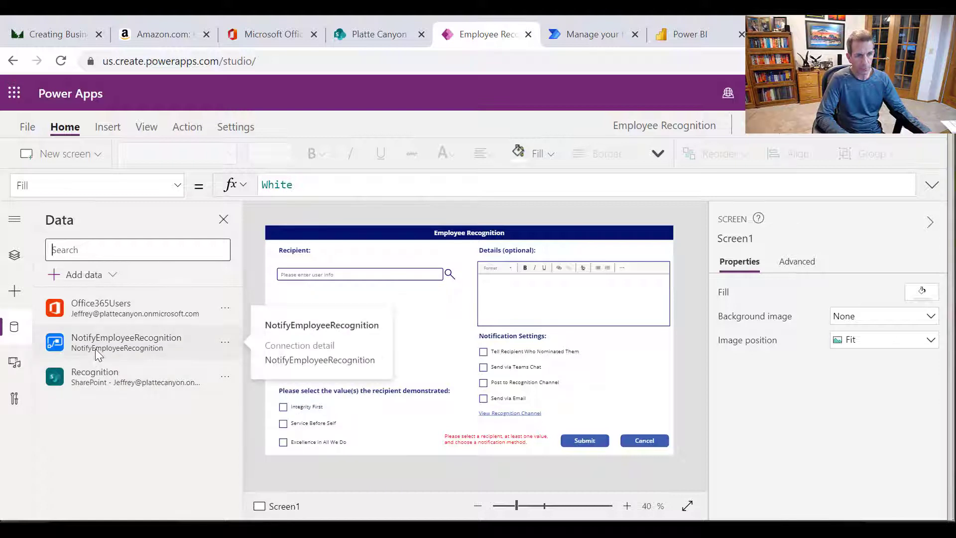
pyautogui.moveTo(88, 381)
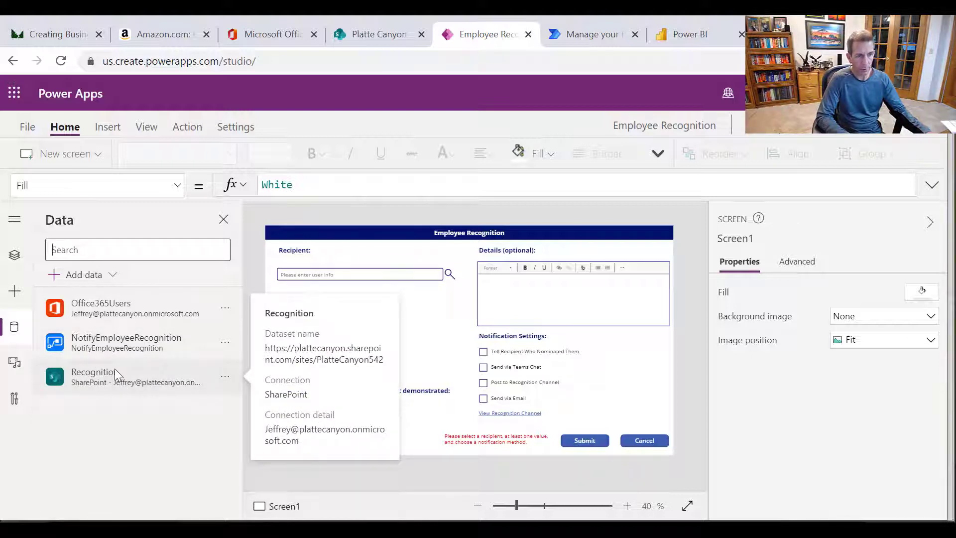
# - Check which options are available for the NotifyEmployeeRecognition flow connection
pyautogui.click(120, 343)
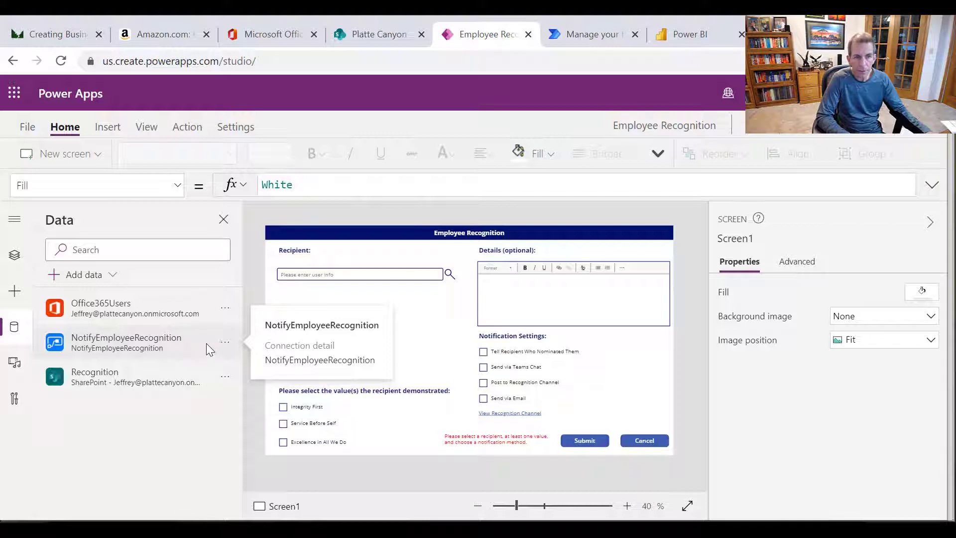
pyautogui.click(225, 343)
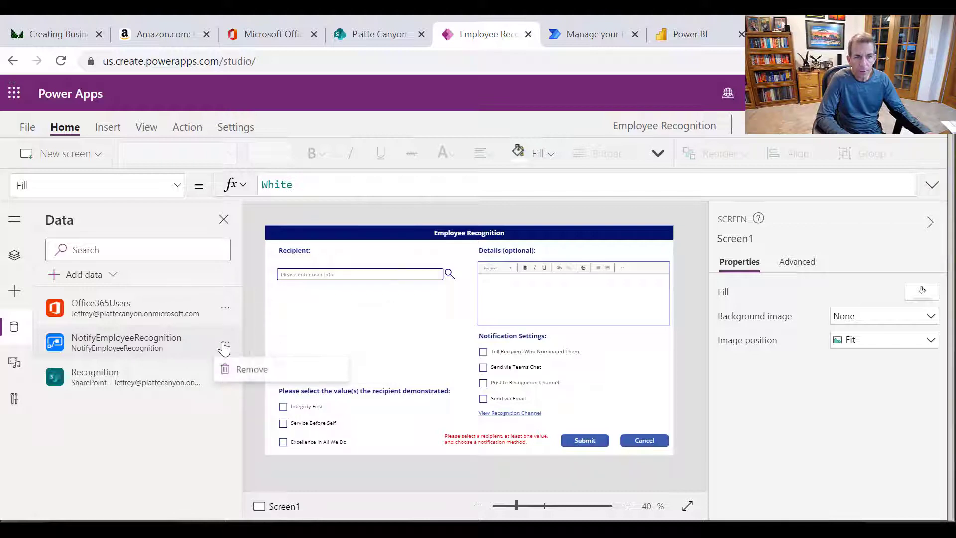
pyautogui.click(139, 345)
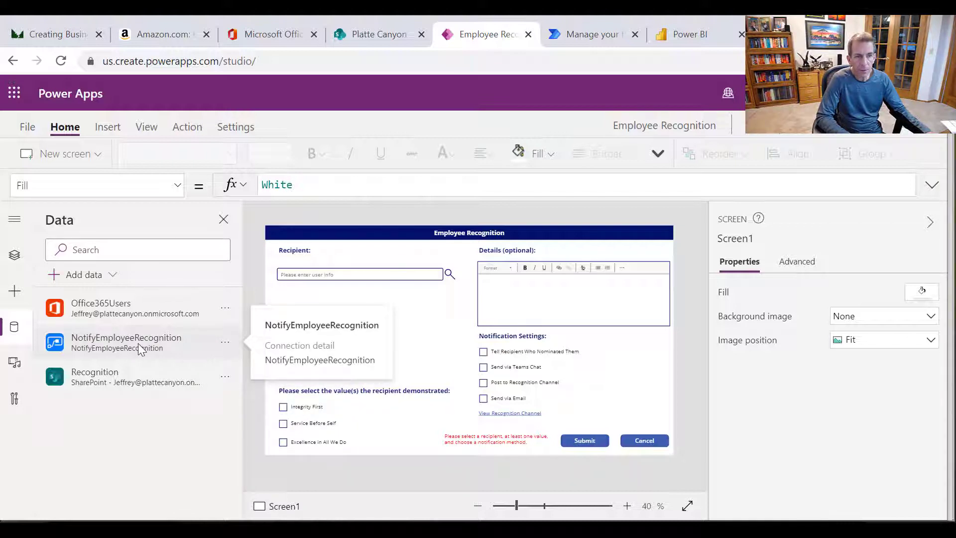
pyautogui.click(223, 344)
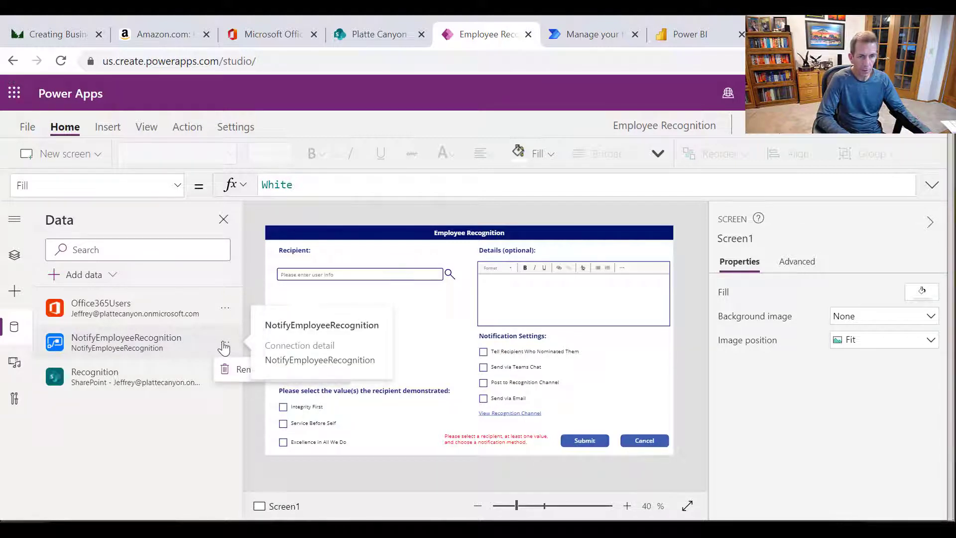
pyautogui.click(154, 343)
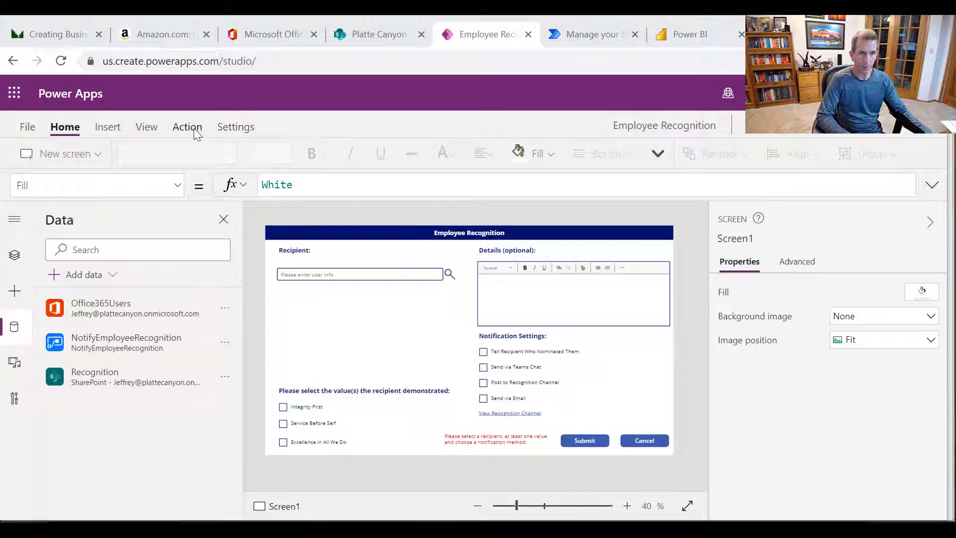
# - Look into the app's general settings, close them, and bring up the action commands that include Power Automate
pyautogui.click(235, 128)
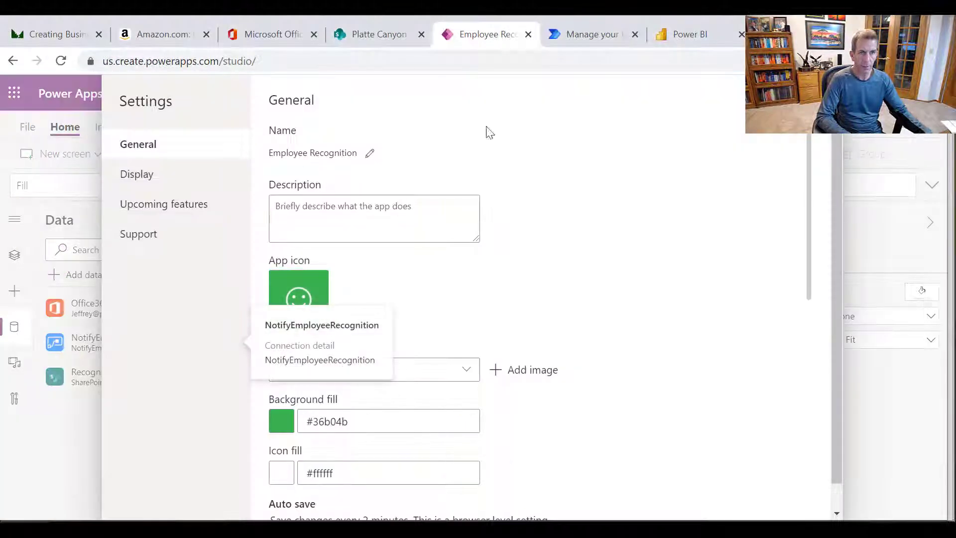
pyautogui.click(713, 103)
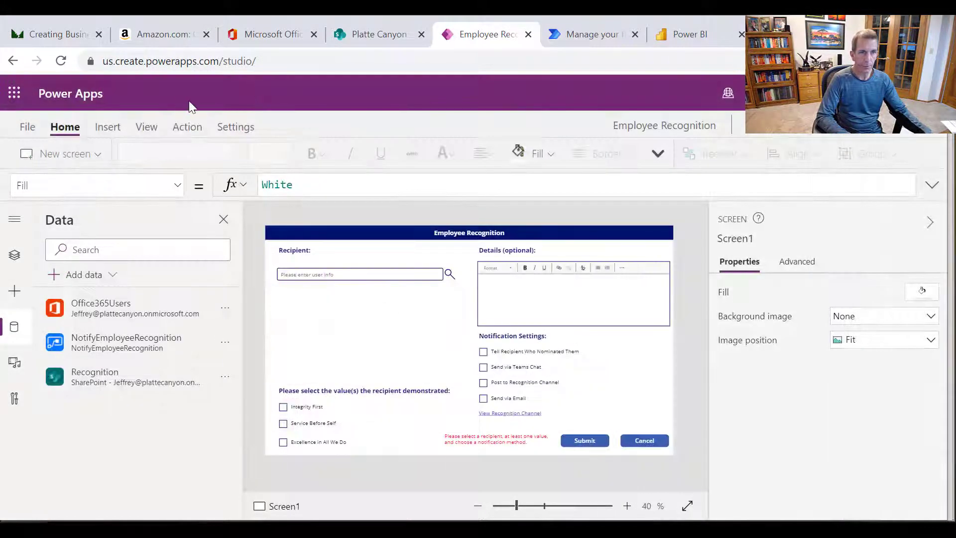
pyautogui.click(187, 128)
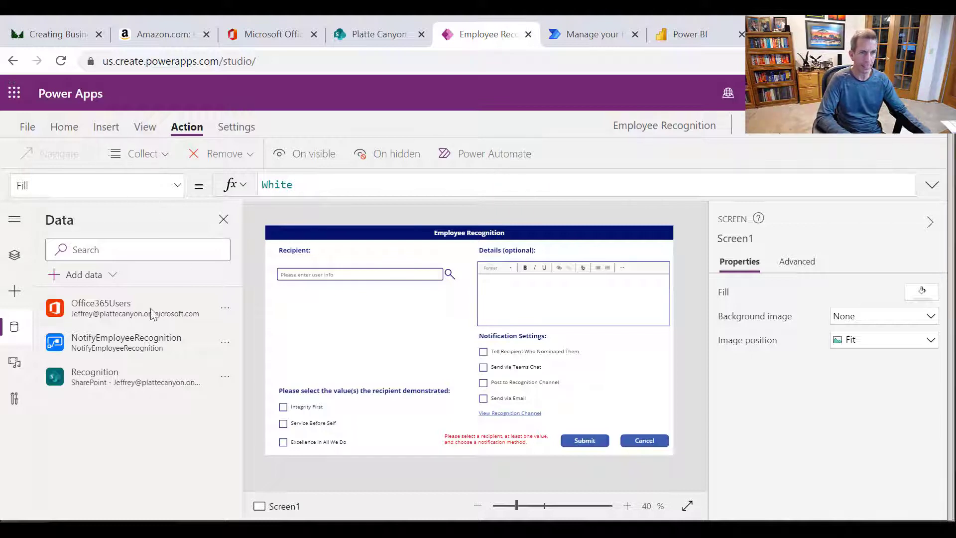
# - Find UsersGallery among the screen's controls and examine its Items formula through to the closing .value
pyautogui.click(14, 257)
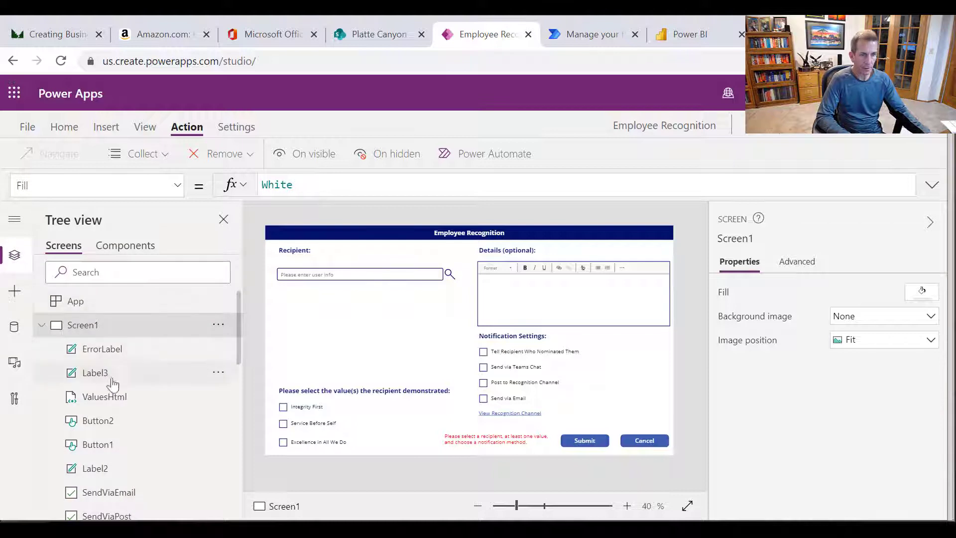
pyautogui.scroll(-2, 118, 398)
pyautogui.scroll(-3, 139, 459)
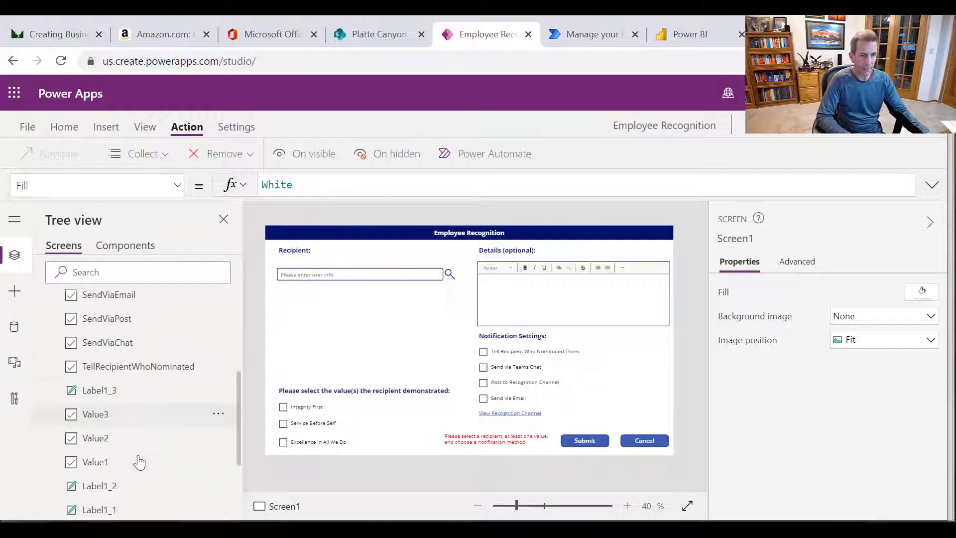
pyautogui.scroll(-3, 139, 461)
pyautogui.click(122, 454)
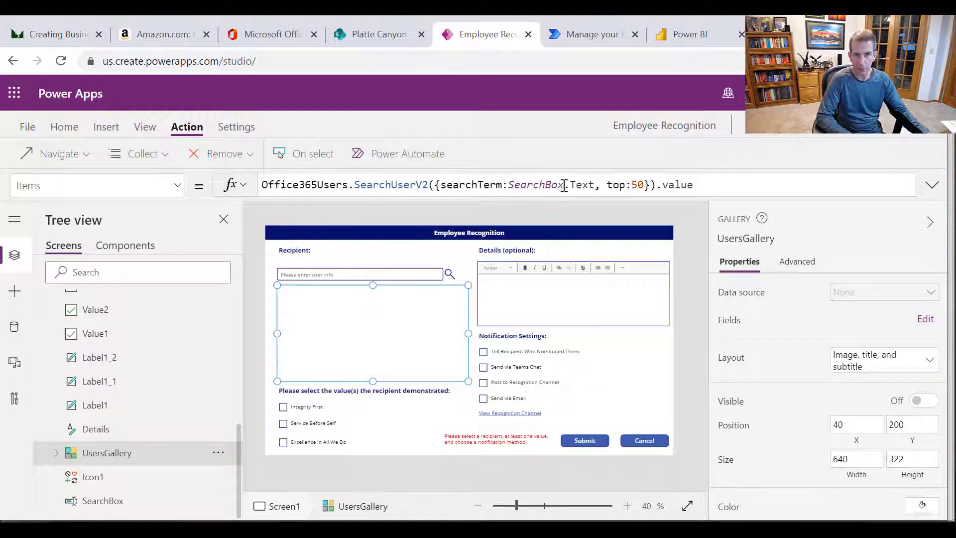
pyautogui.click(657, 187)
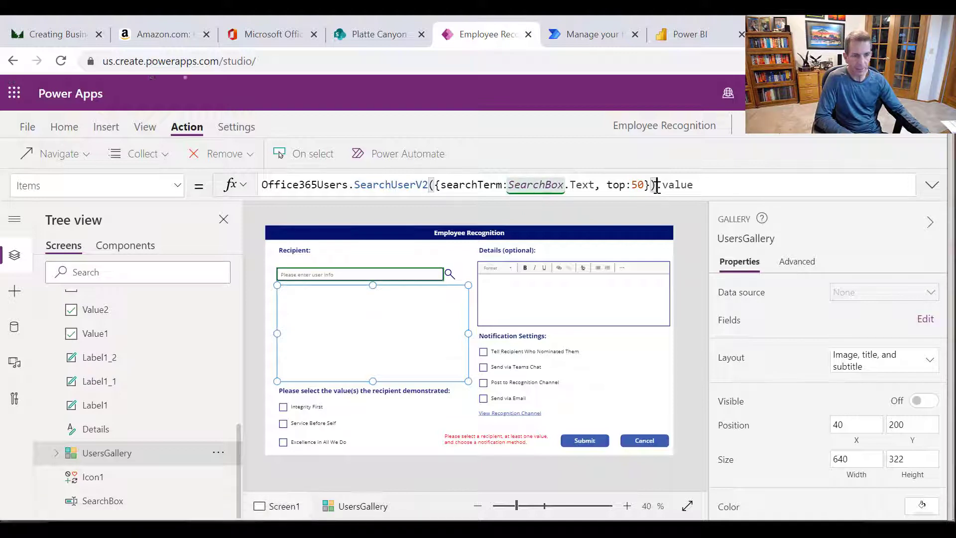
pyautogui.click(747, 187)
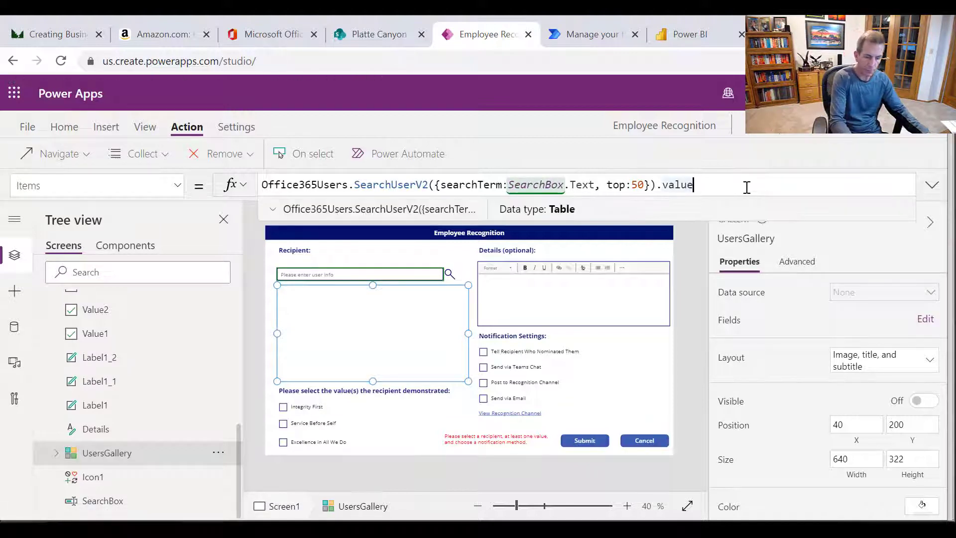
pyautogui.hotkey('ctrl', 'a')
pyautogui.press('BackSpace')
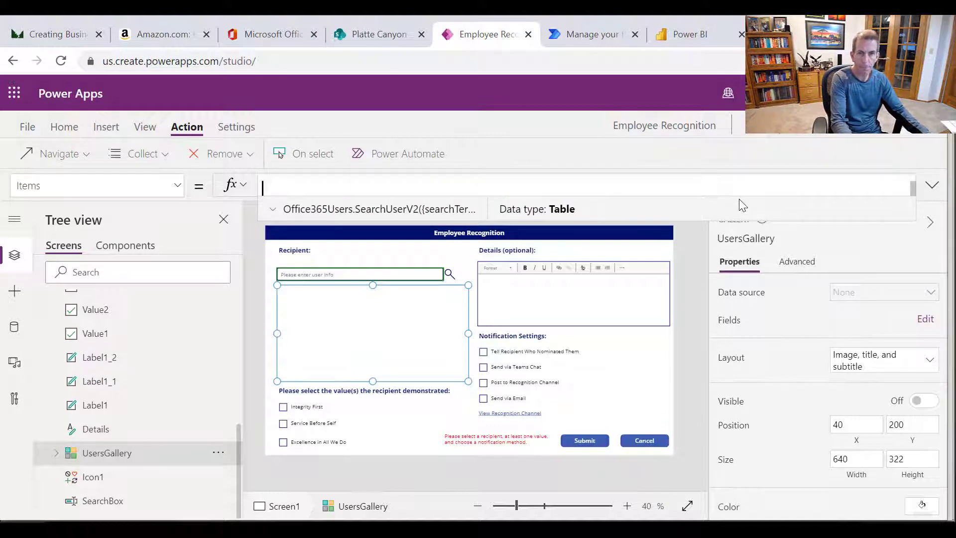
pyautogui.hotkey('ctrl', 'z')
# - Remove .value from the end of the UsersGallery Items formula and enter it again
pyautogui.press('BackSpace')
pyautogui.press('BackSpace')
pyautogui.press('BackSpace')
pyautogui.press('BackSpace')
pyautogui.press('BackSpace')
pyautogui.press('BackSpace')
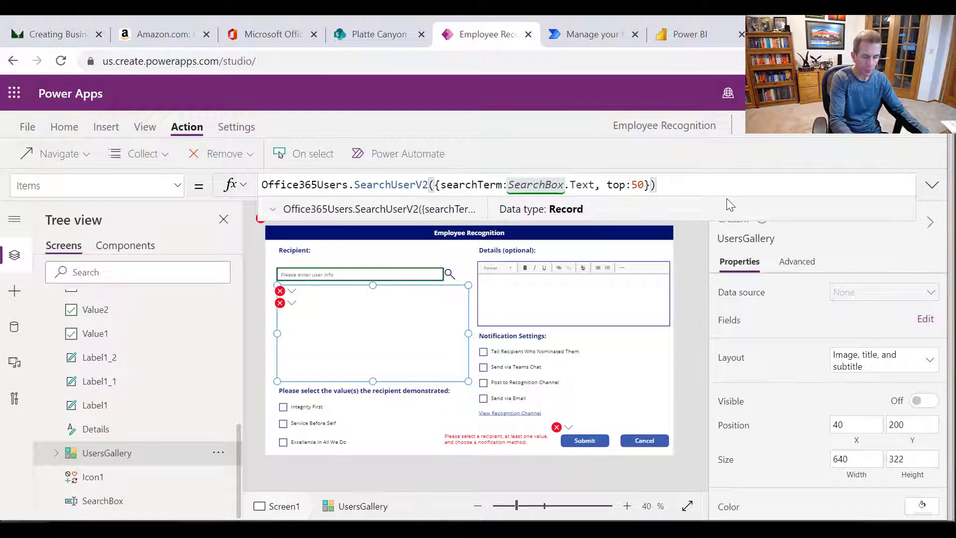
pyautogui.write('.')
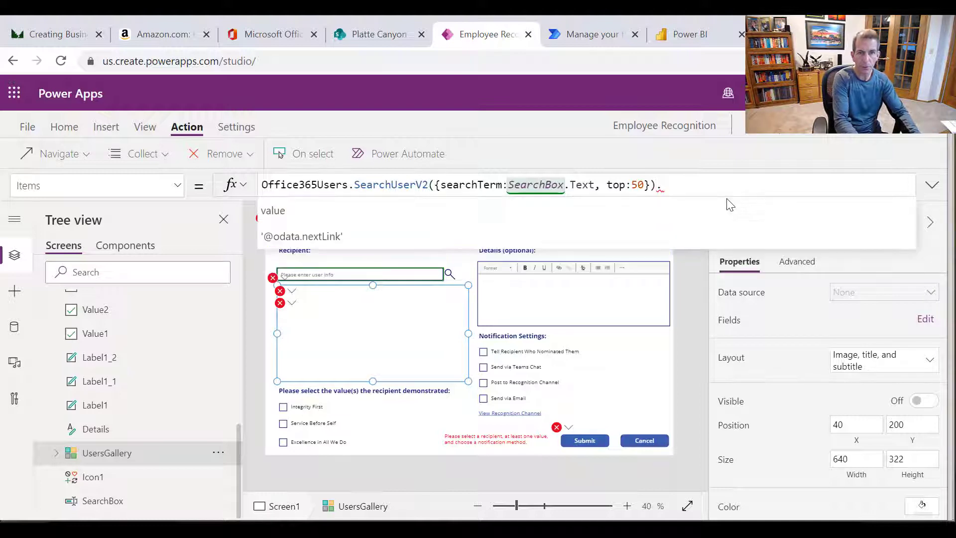
pyautogui.write('value')
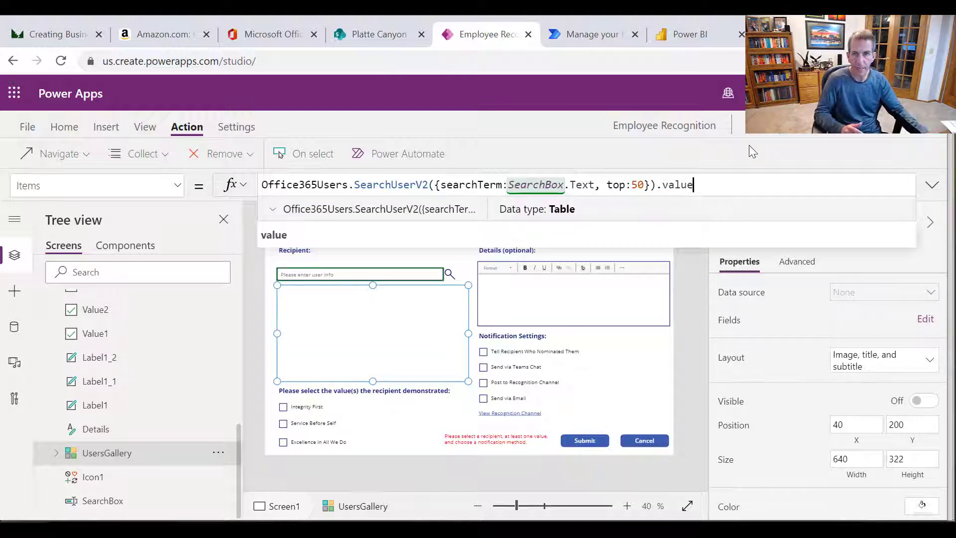
pyautogui.click(725, 148)
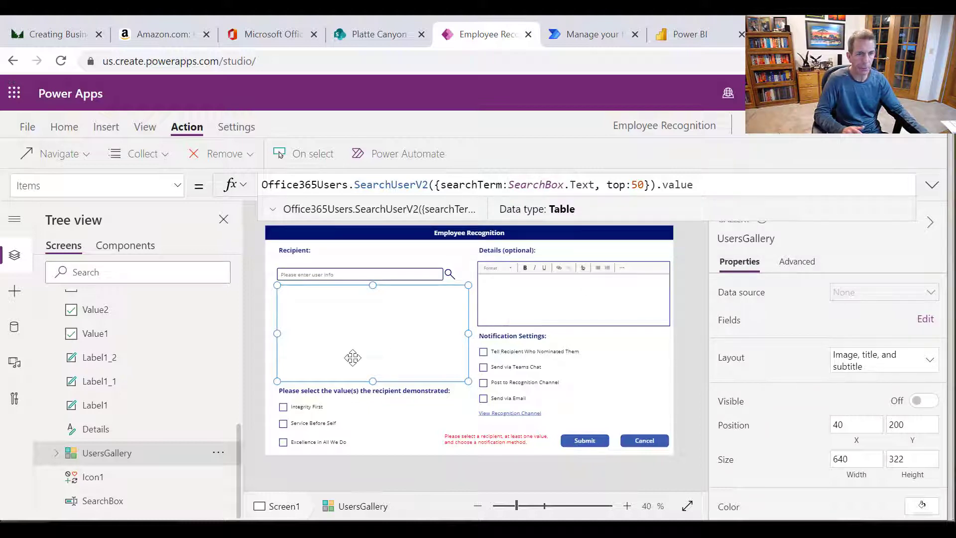
# - Examine the formulas behind UsersGallery's Visible and OnSelect properties, including the varRecipient variable
pyautogui.click(179, 186)
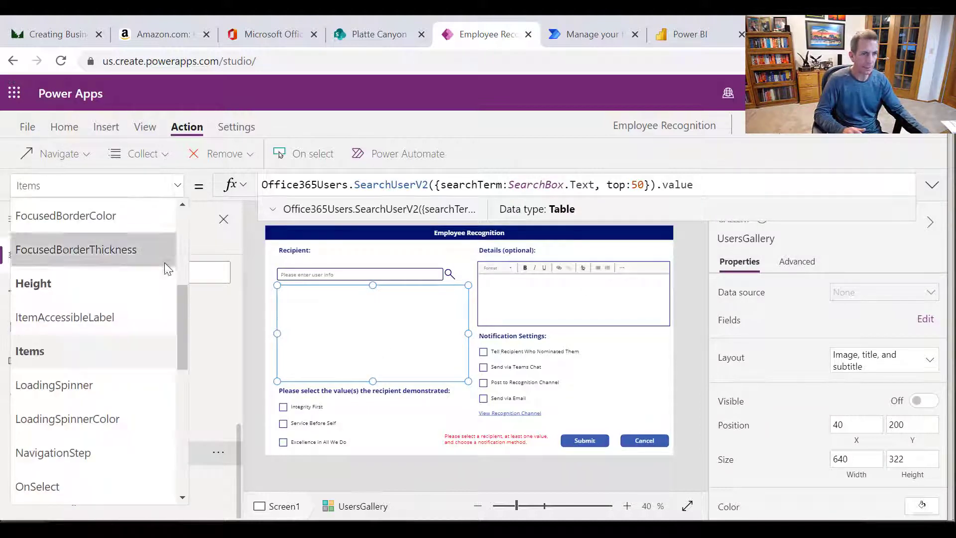
pyautogui.moveTo(180, 357); pyautogui.dragTo(187, 507)
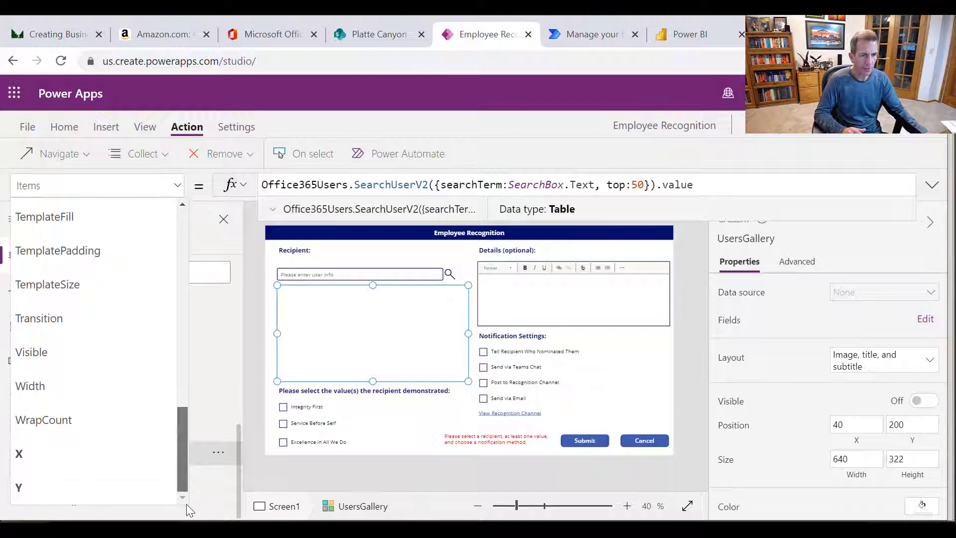
pyautogui.click(37, 351)
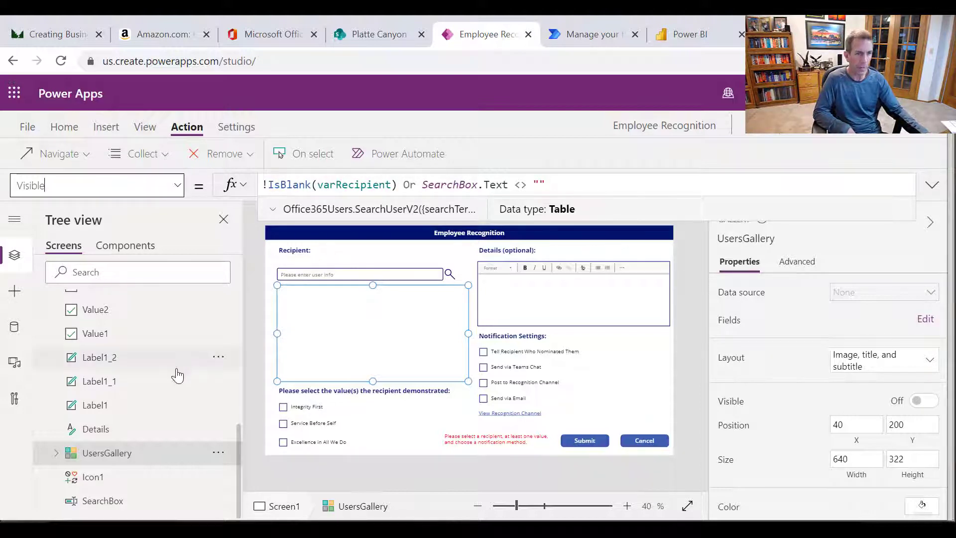
pyautogui.click(177, 185)
pyautogui.scroll(5, 180, 314)
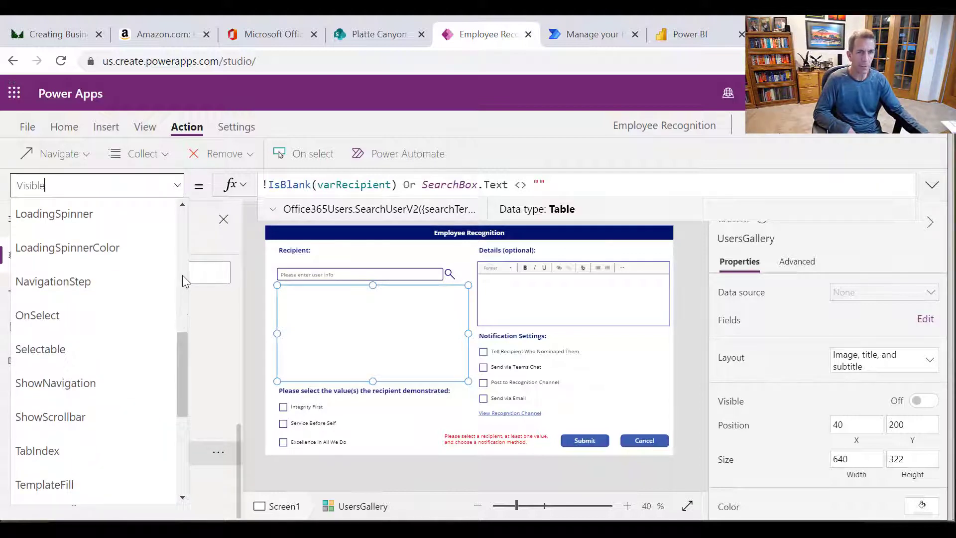
pyautogui.click(87, 311)
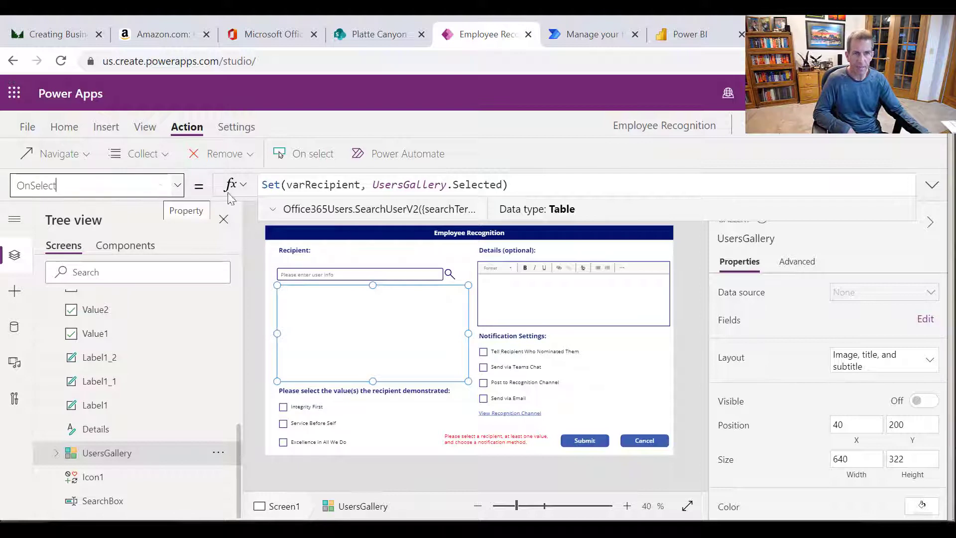
pyautogui.click(345, 185)
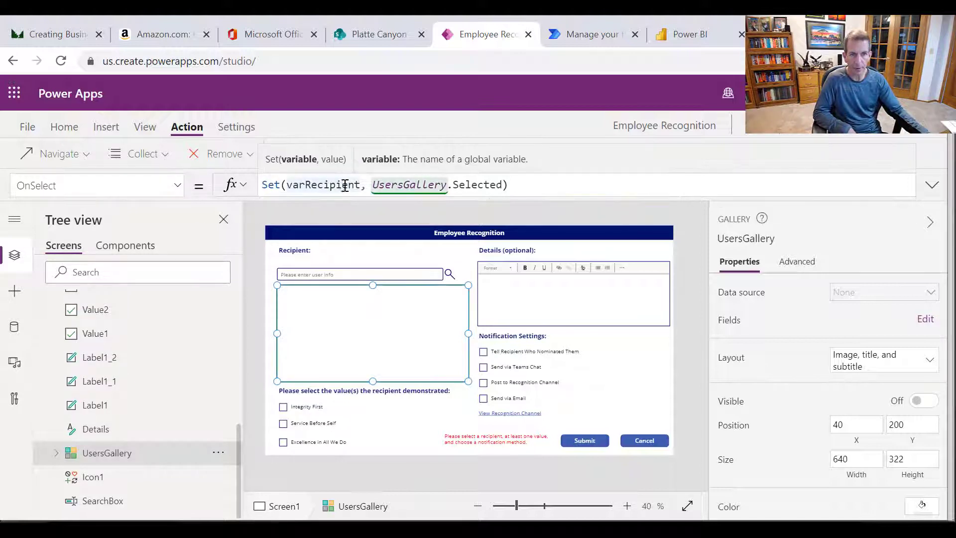
# - Preview the app, search for a recipient by partial first name, select the matching person, and exit the preview
pyautogui.click(933, 168)
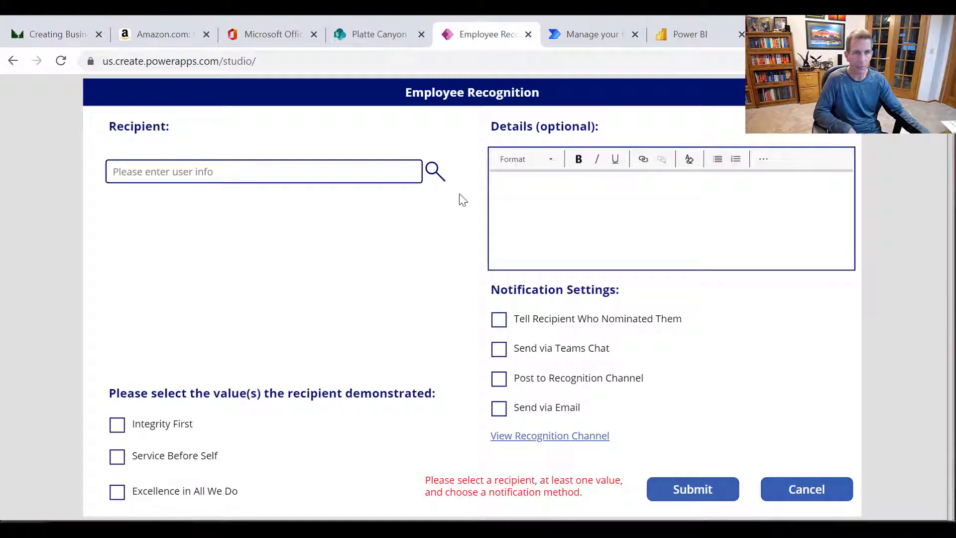
pyautogui.click(327, 173)
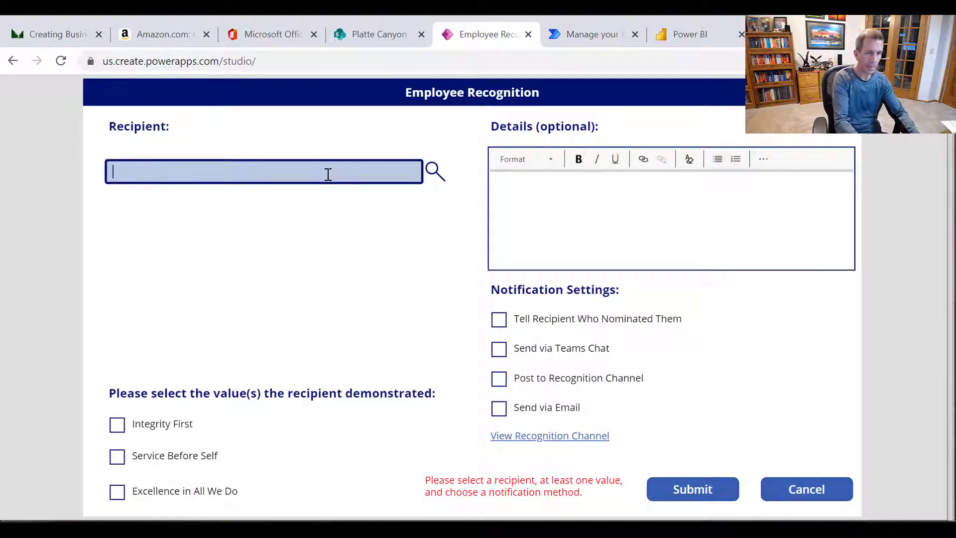
pyautogui.write('Jam')
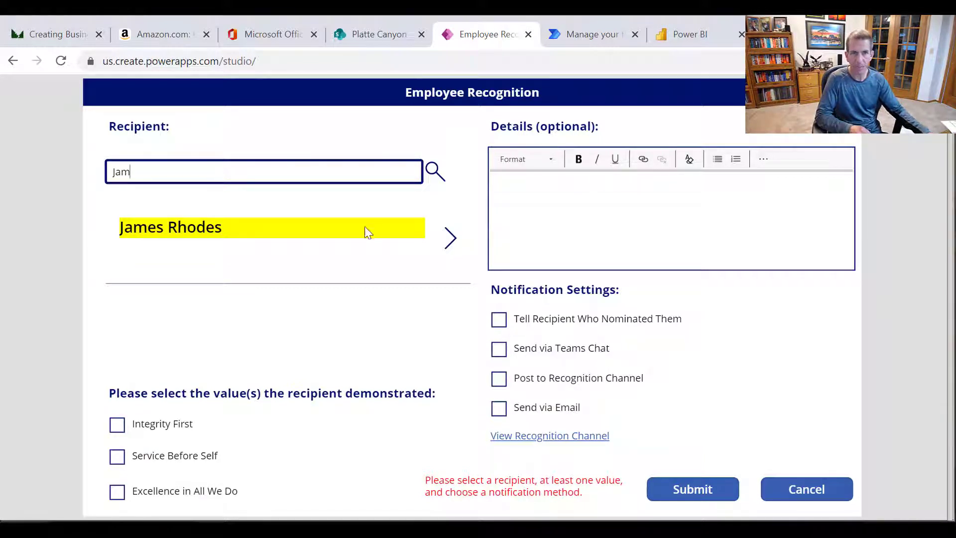
pyautogui.click(201, 227)
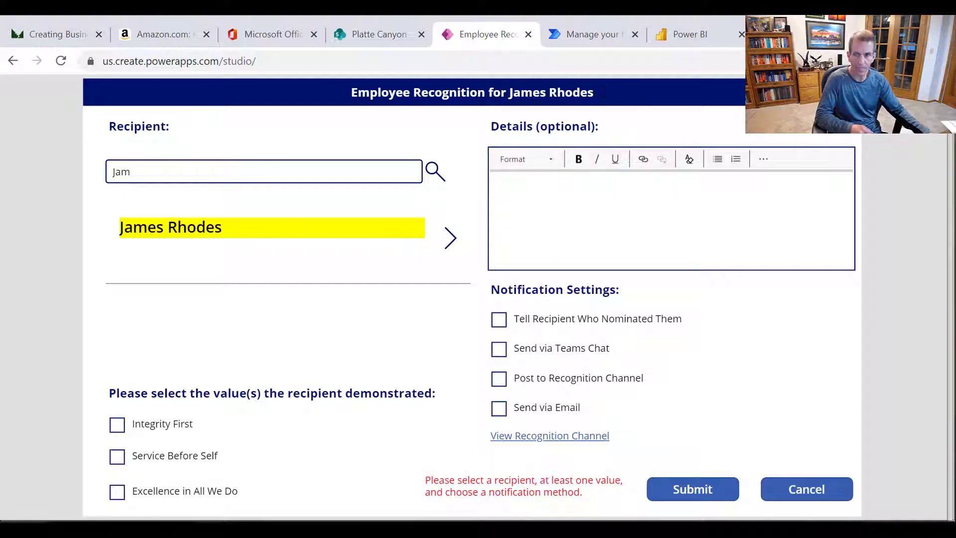
pyautogui.press('Escape')
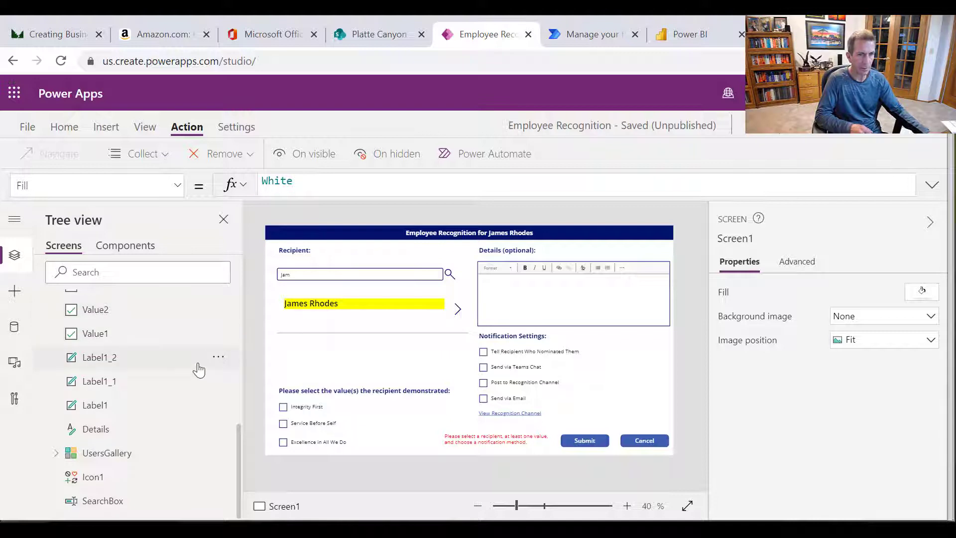
# - Examine the Fill formula of the gallery's Title1 label and the Text formula of the header label
pyautogui.click(315, 310)
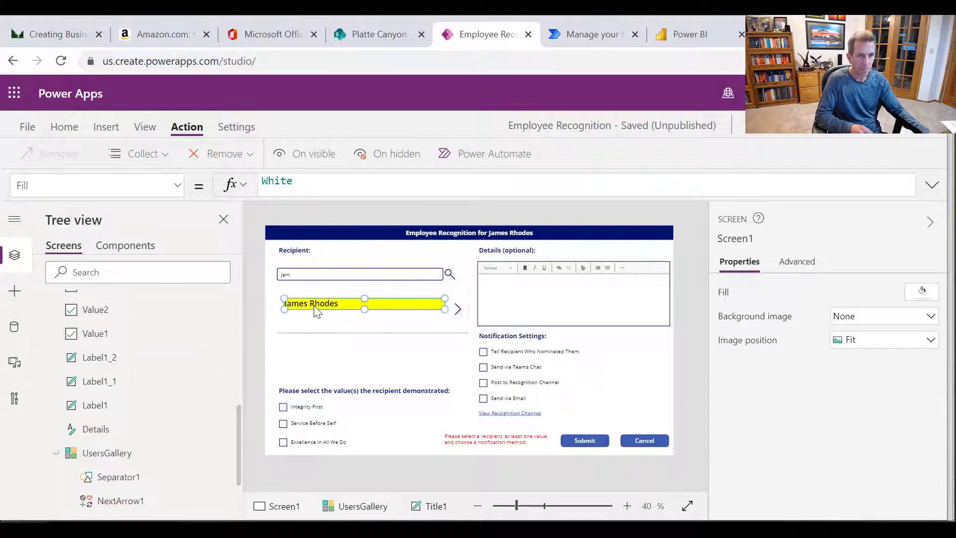
pyautogui.click(174, 189)
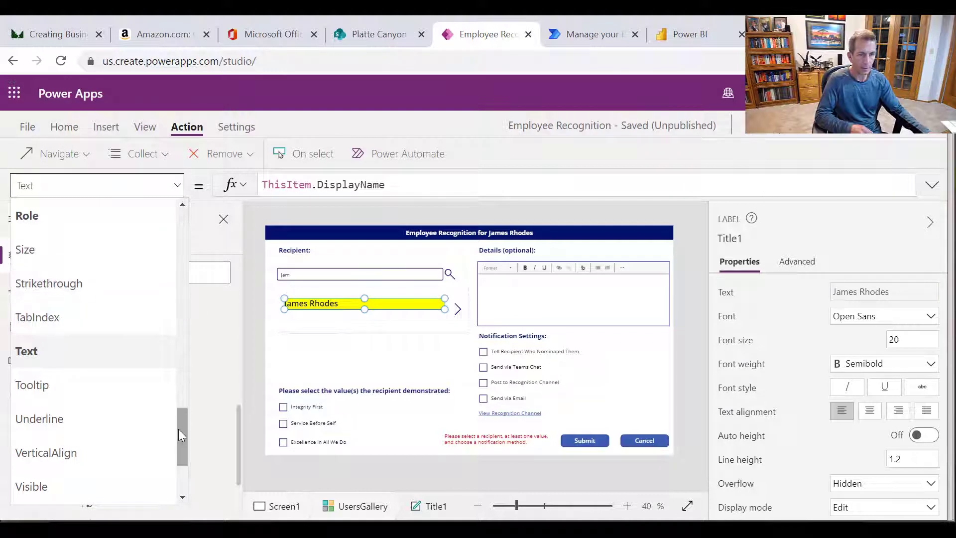
pyautogui.moveTo(178, 429); pyautogui.dragTo(173, 290)
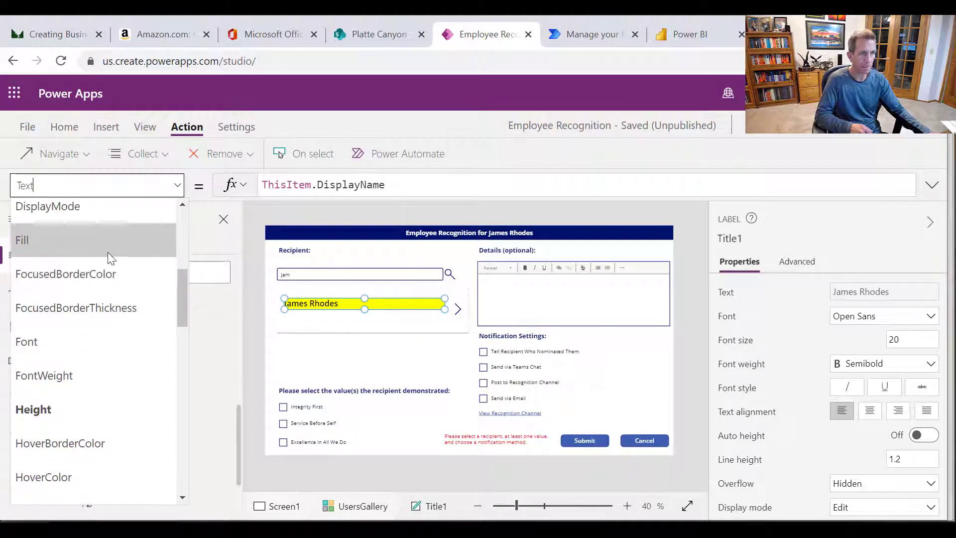
pyautogui.click(107, 249)
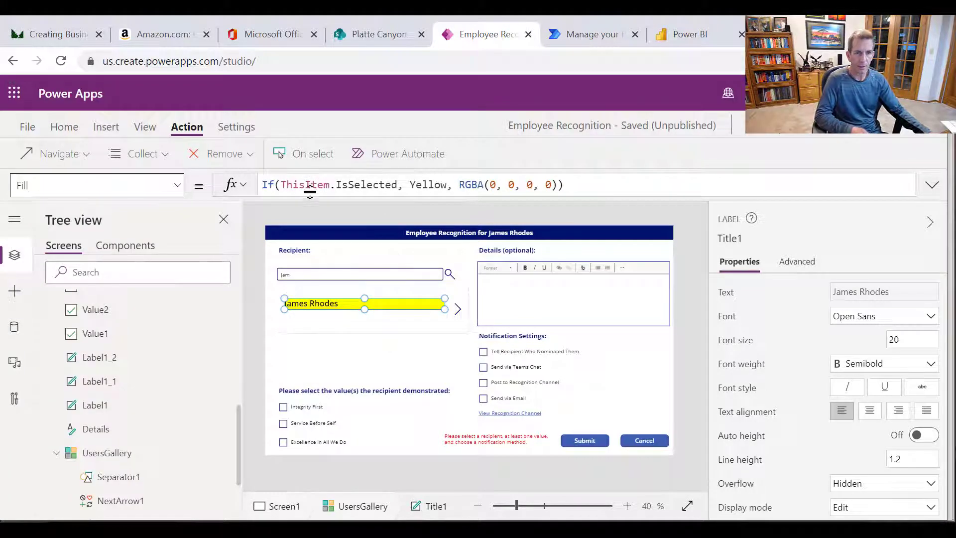
pyautogui.click(413, 235)
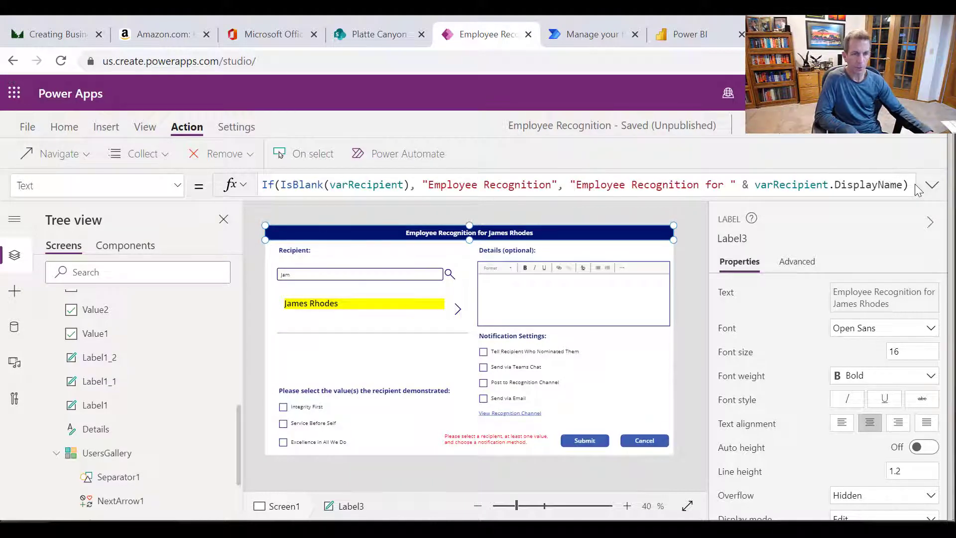
# - Inspect the Integrity First check box and each of the four Notification Settings check boxes
pyautogui.click(304, 412)
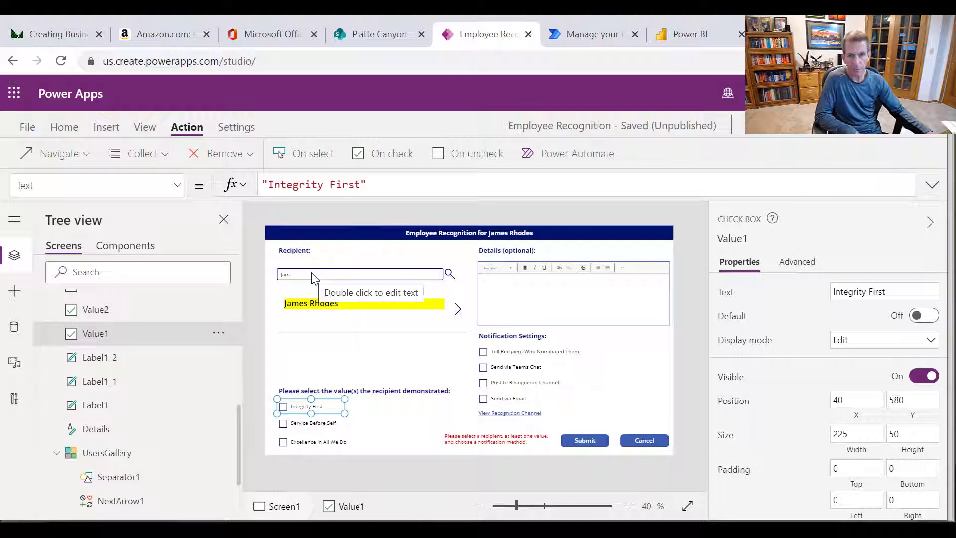
pyautogui.click(504, 352)
pyautogui.click(509, 366)
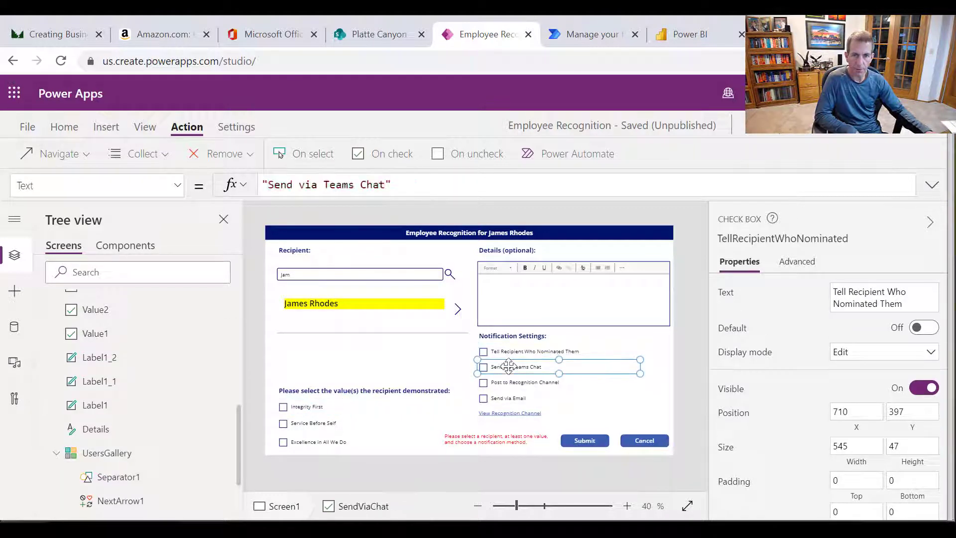
pyautogui.click(509, 382)
pyautogui.click(511, 398)
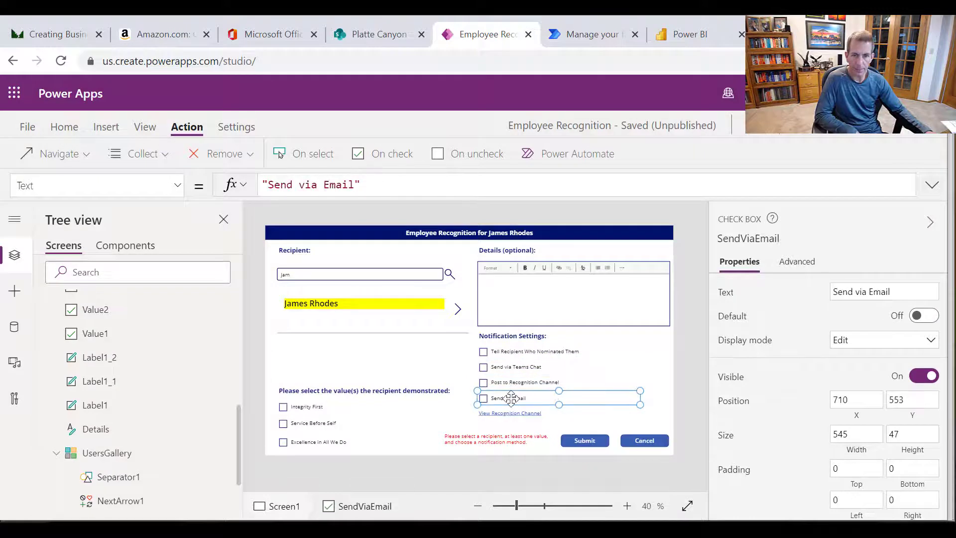
# - Examine the full OnSelect Launch formula behind the View Recognition Channel label
pyautogui.click(510, 414)
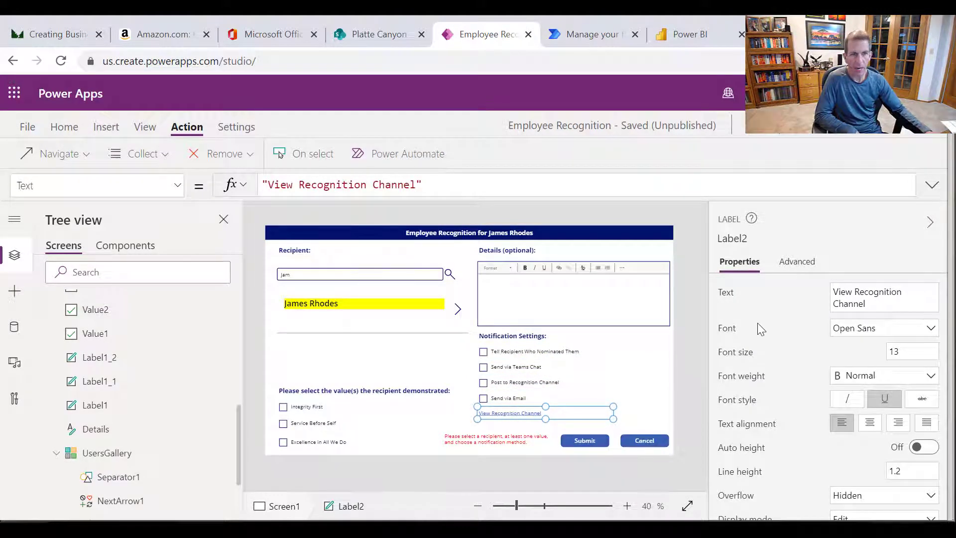
pyautogui.click(806, 265)
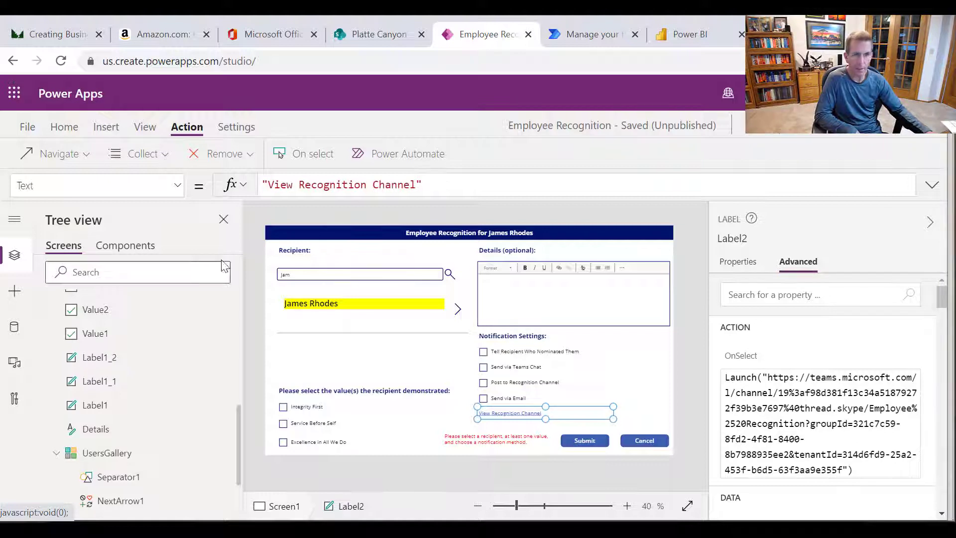
pyautogui.click(172, 185)
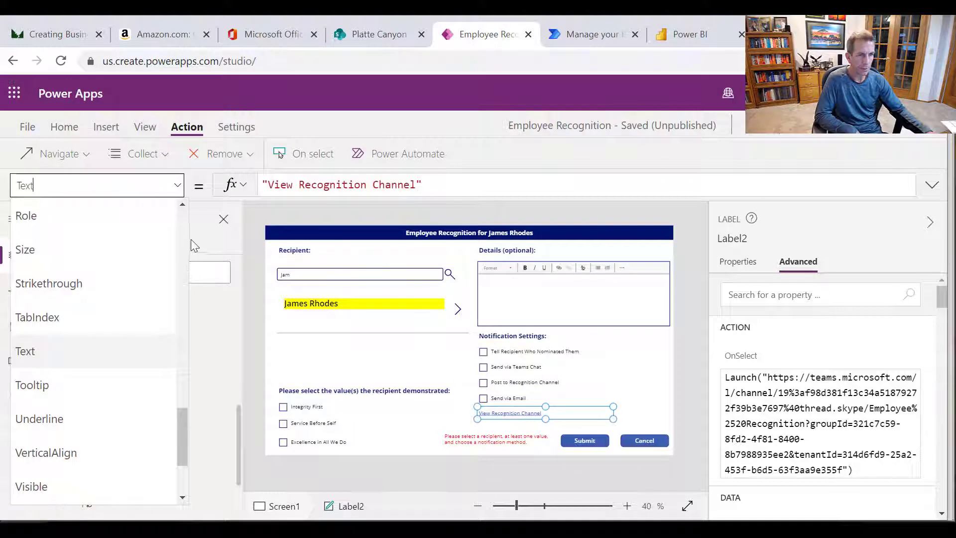
pyautogui.scroll(10, 185, 234)
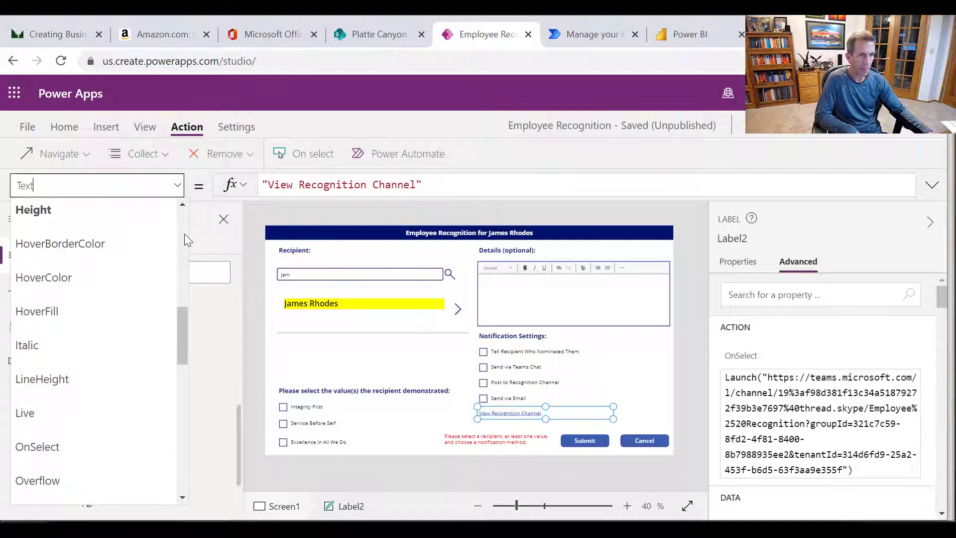
pyautogui.click(73, 444)
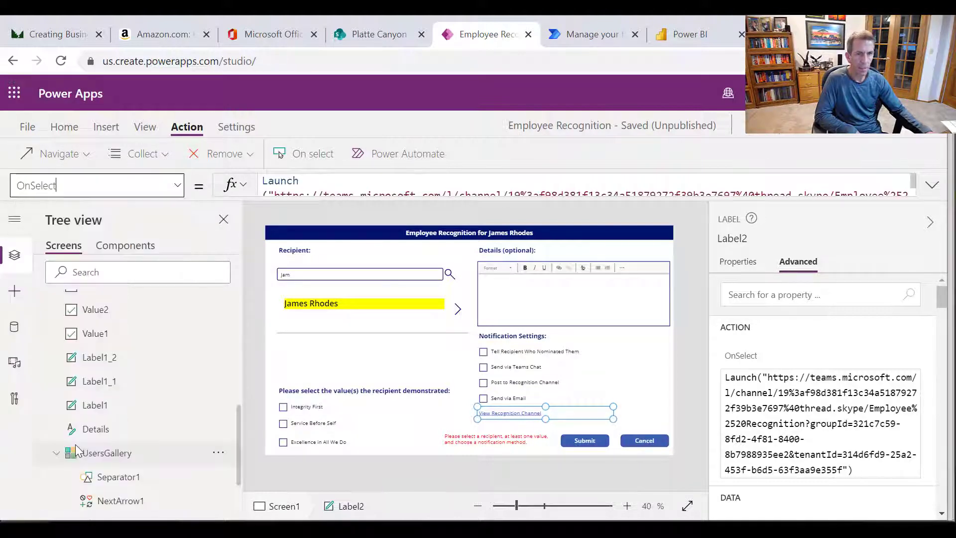
pyautogui.moveTo(388, 195); pyautogui.dragTo(390, 237)
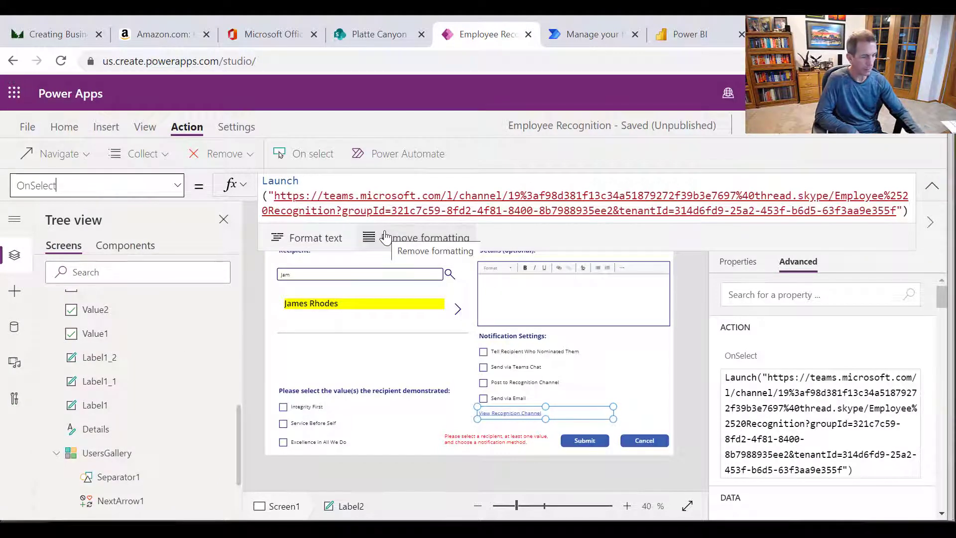
# - Switch to Teams, view the link to the Employee Recognition channel, dismiss it without copying, and return to Power Apps
pyautogui.hotkey('alt', 'Tab')
pyautogui.press('Tab')
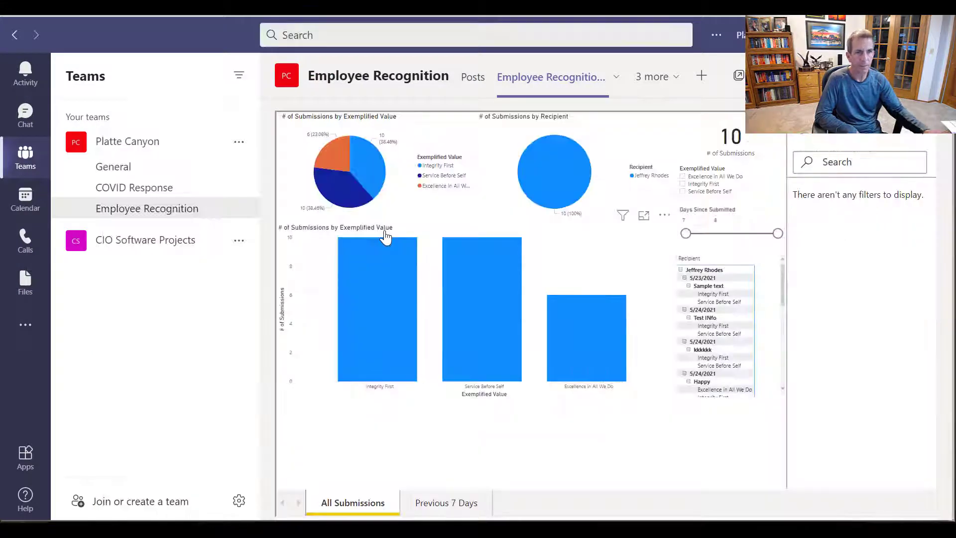
pyautogui.click(240, 208)
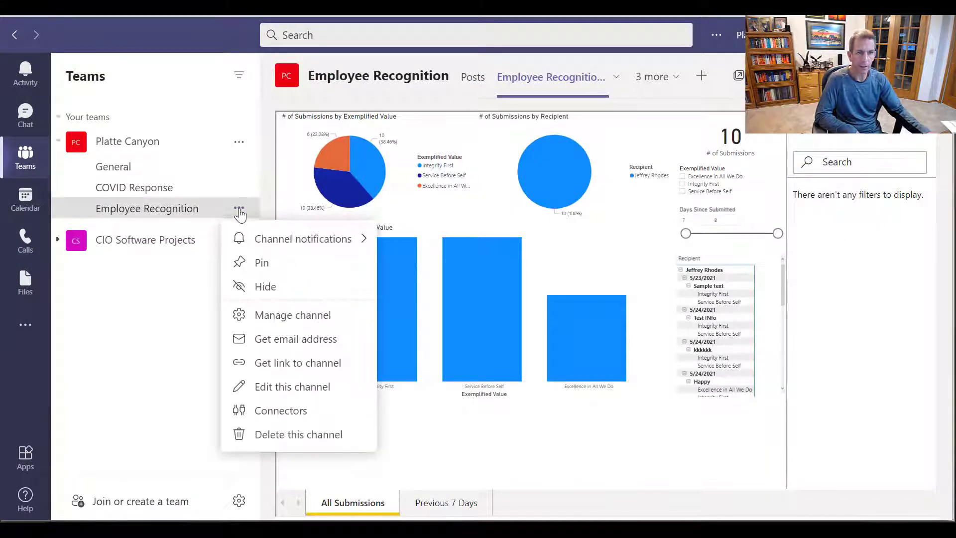
pyautogui.click(277, 366)
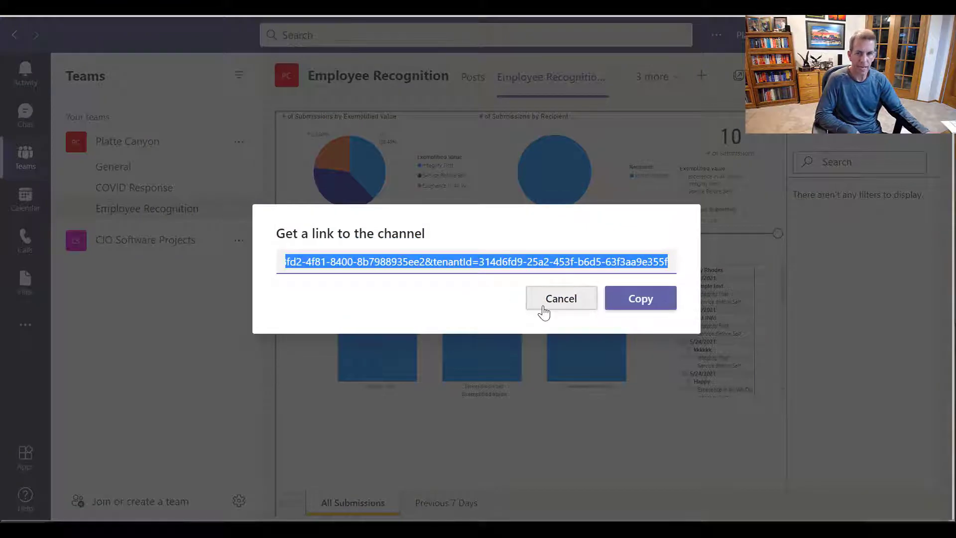
pyautogui.click(544, 305)
pyautogui.hotkey('alt', 'Tab')
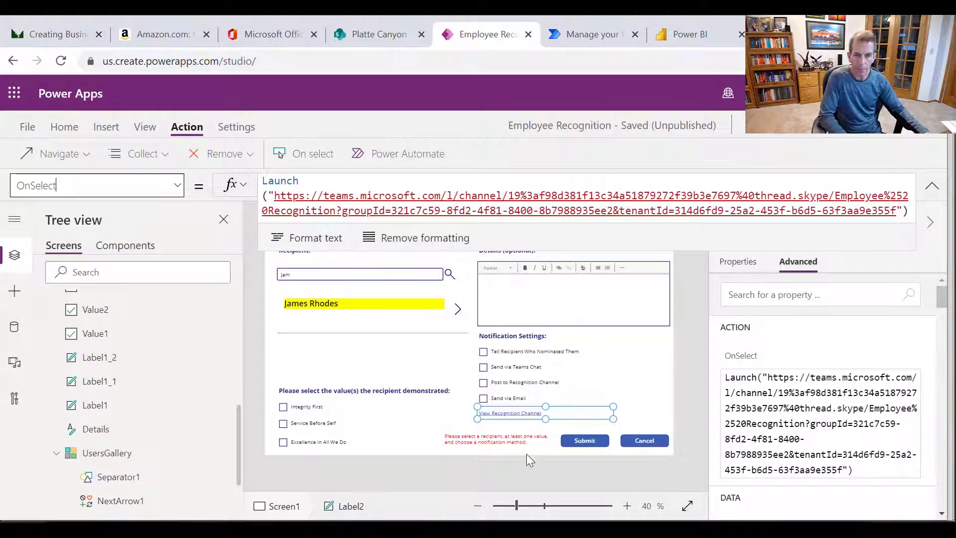
# - Examine ErrorLabel's Visible formula, highlighting the Value1, Value2 and Value3 conditions, and collapse the expanded formula area
pyautogui.click(478, 440)
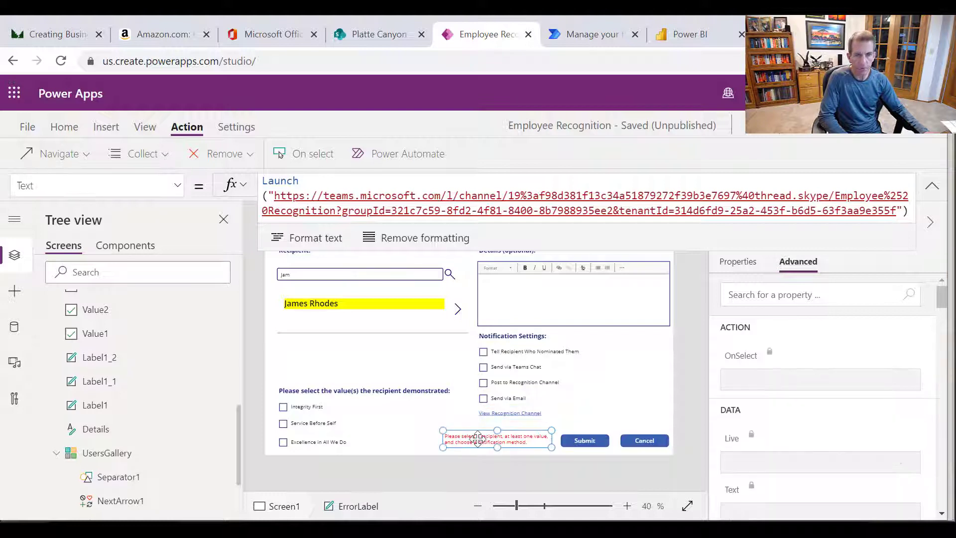
pyautogui.click(177, 186)
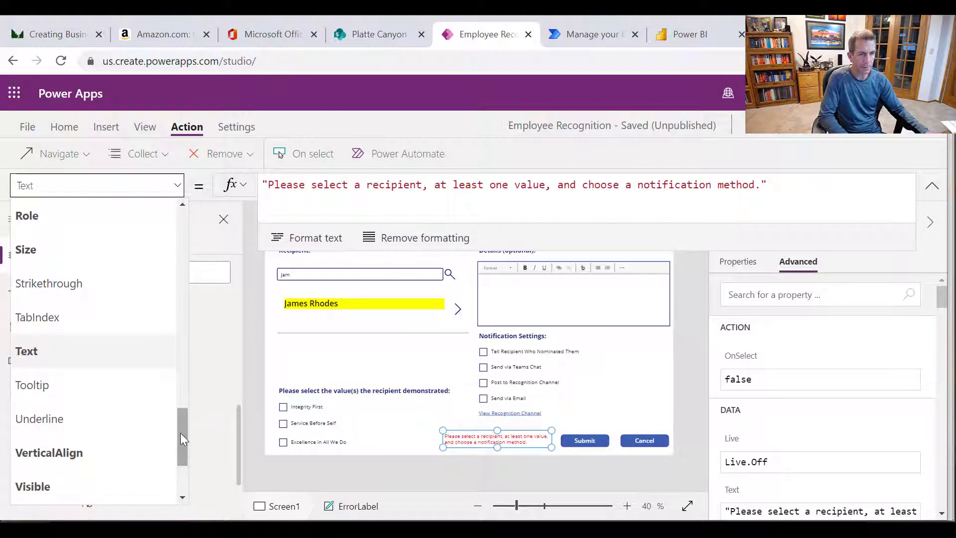
pyautogui.click(56, 482)
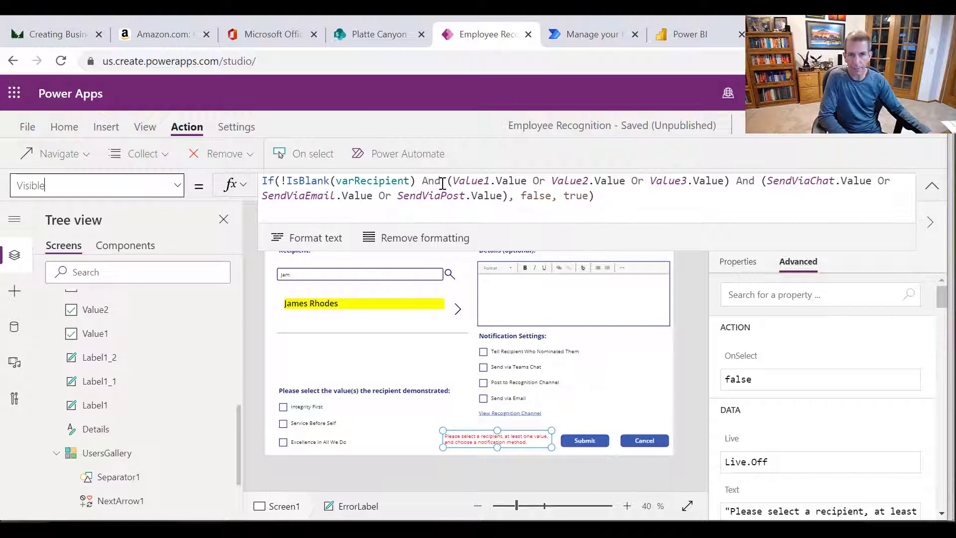
pyautogui.moveTo(453, 182); pyautogui.dragTo(725, 181)
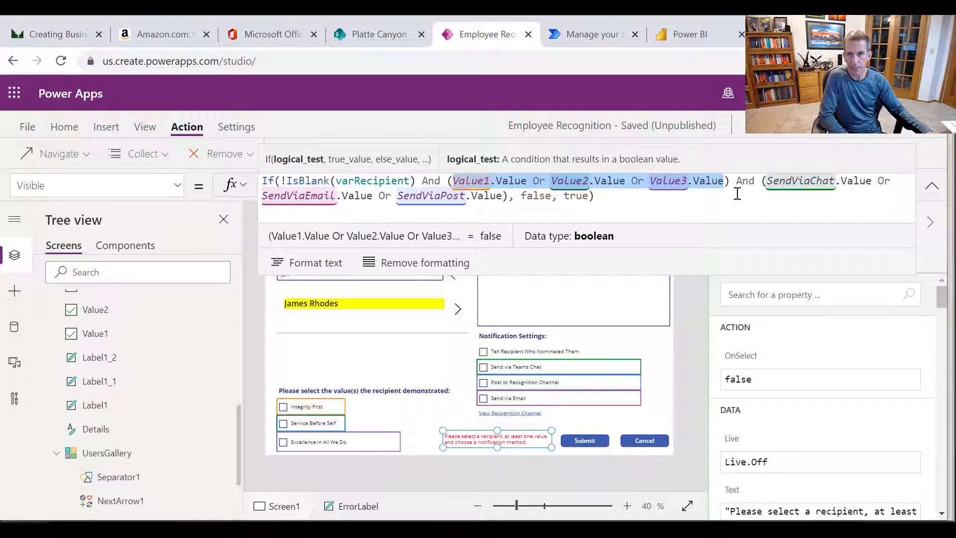
pyautogui.click(791, 192)
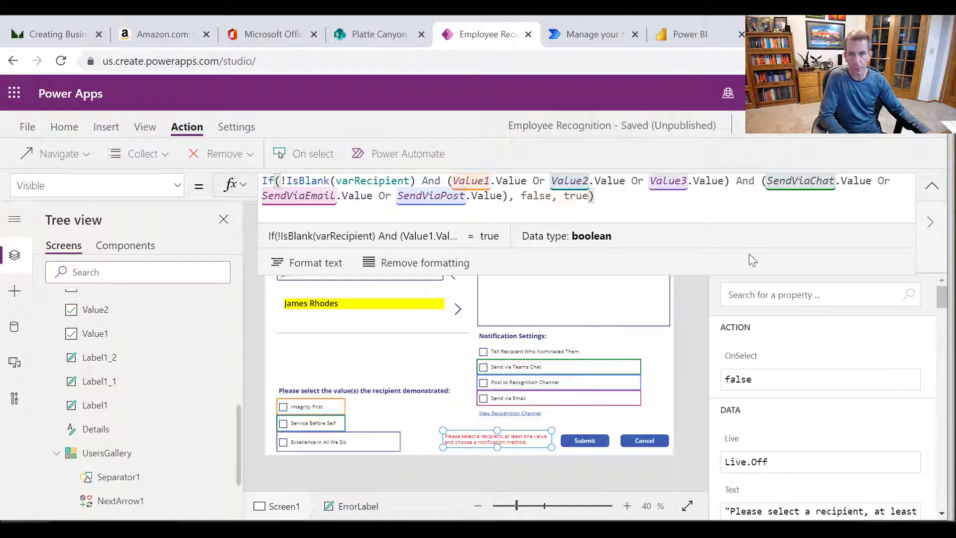
pyautogui.moveTo(727, 274); pyautogui.dragTo(728, 198)
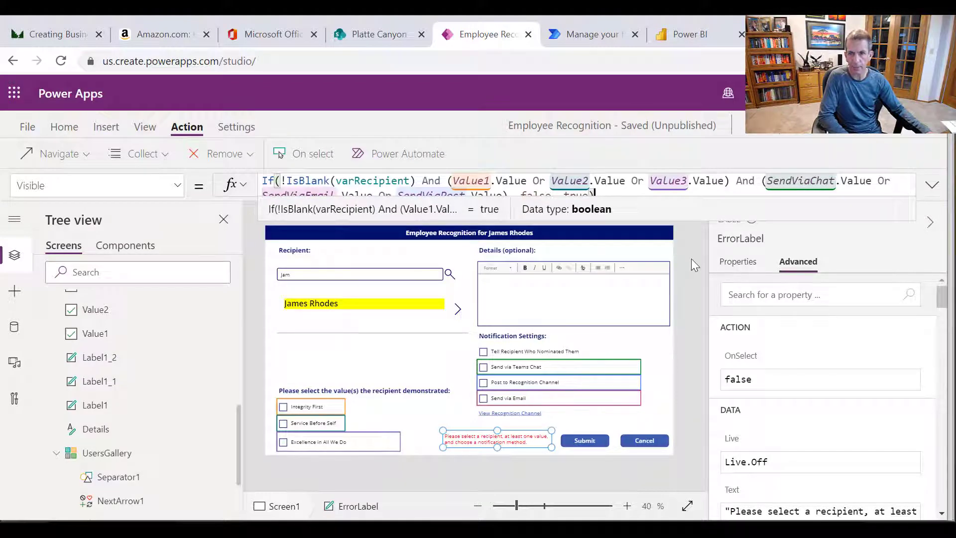
# - Preview the app, select Integrity First, turn Post to Recognition Channel on and off again, and exit the preview
pyautogui.click(862, 135)
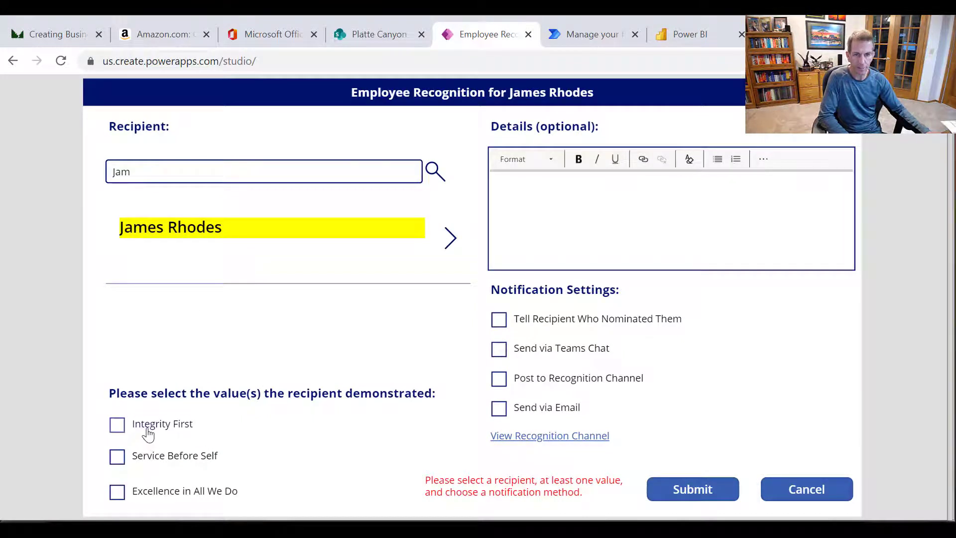
pyautogui.click(522, 383)
pyautogui.click(522, 383)
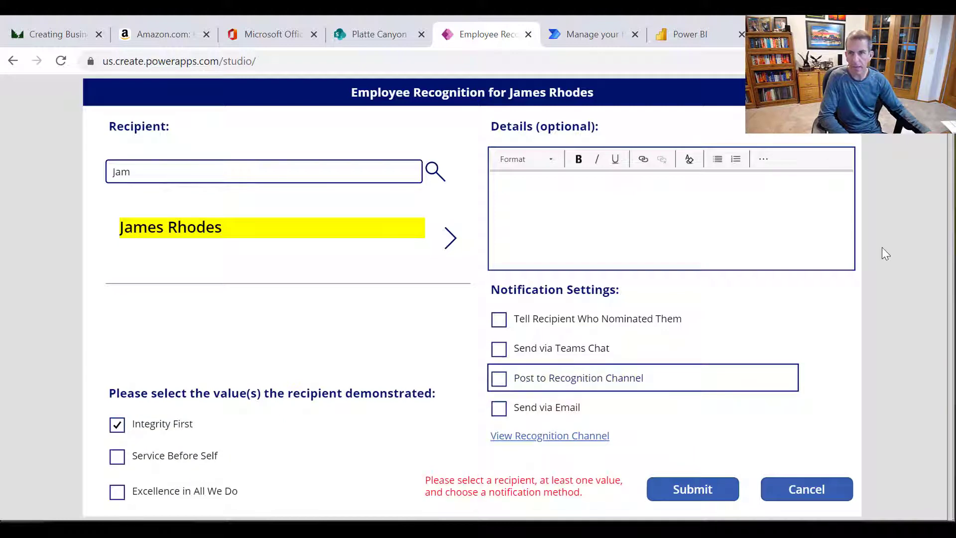
pyautogui.press('Escape')
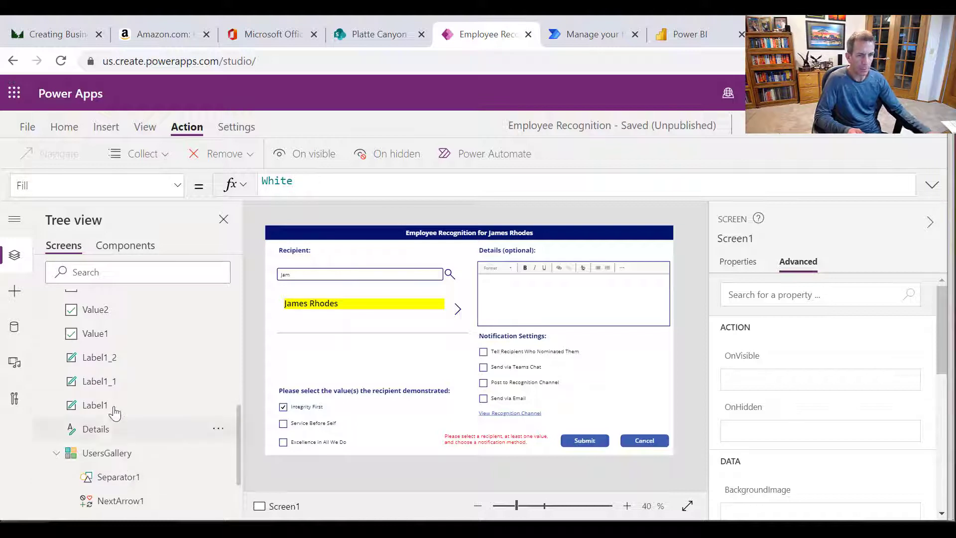
# - Find the ValuesHtml control on the screen and set its Visible property to true
pyautogui.scroll(5, 117, 406)
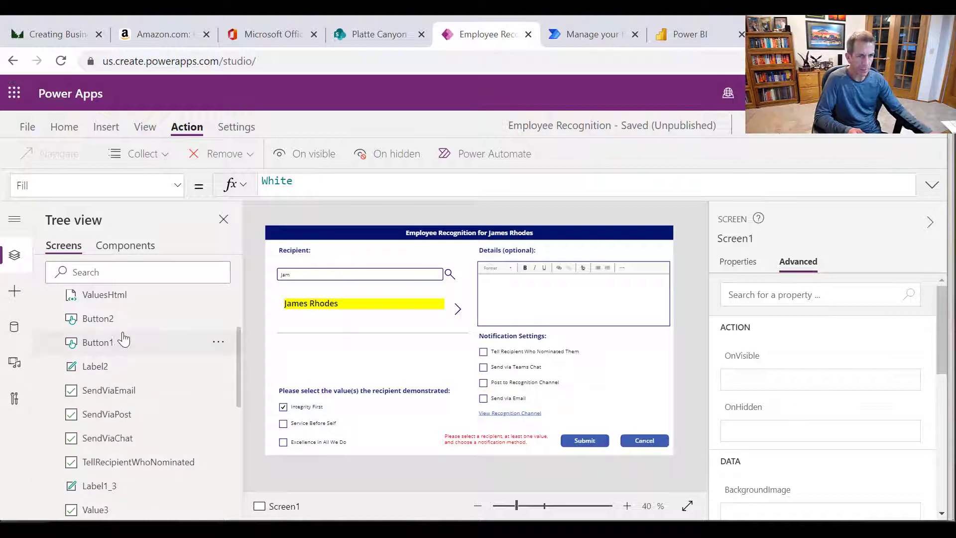
pyautogui.click(107, 295)
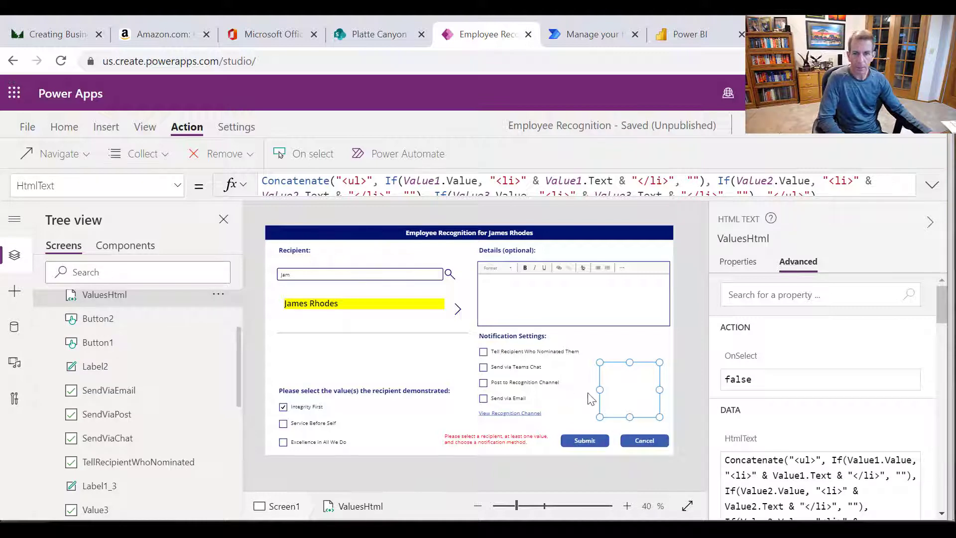
pyautogui.click(178, 185)
pyautogui.scroll(-5, 99, 411)
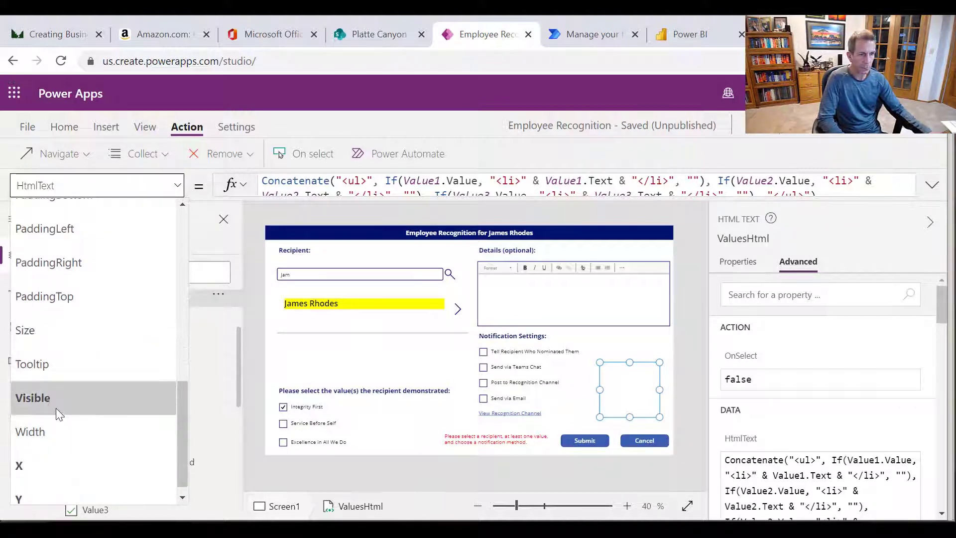
pyautogui.click(55, 408)
pyautogui.moveTo(316, 180); pyautogui.dragTo(209, 199)
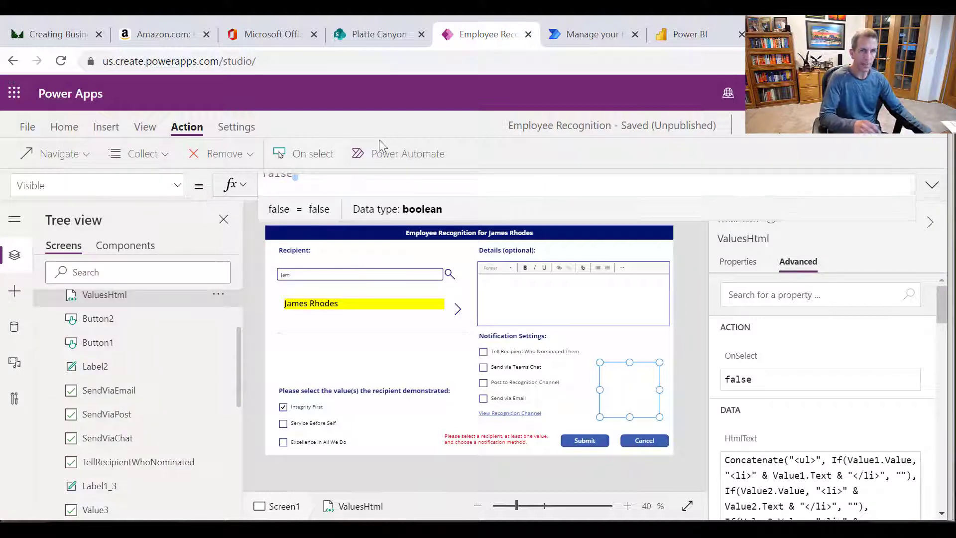
pyautogui.moveTo(308, 183); pyautogui.dragTo(200, 187)
pyautogui.moveTo(307, 184); pyautogui.dragTo(175, 186)
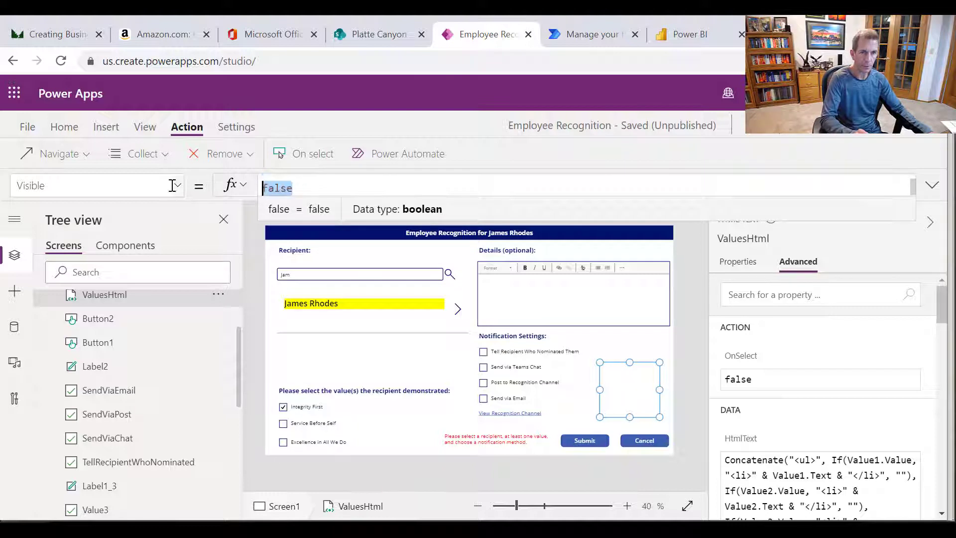
pyautogui.write('true')
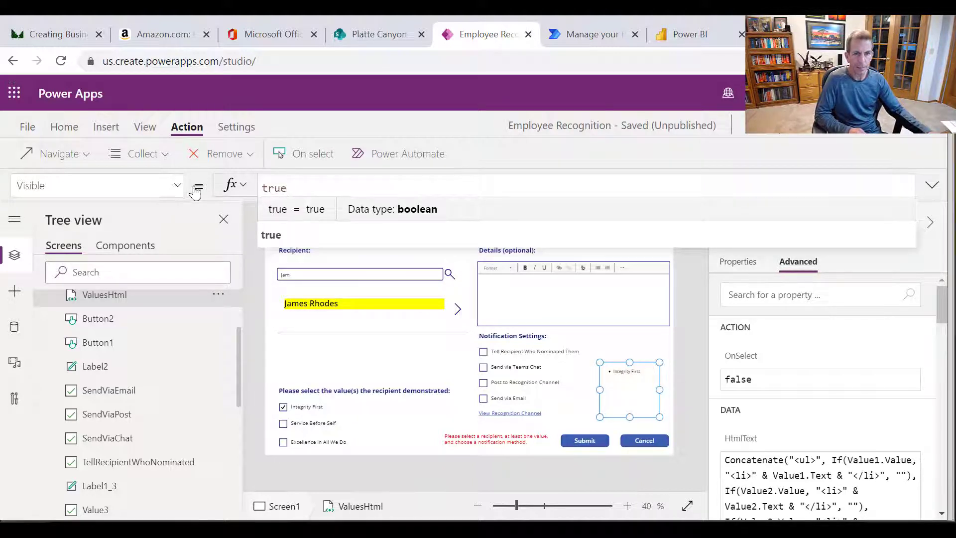
# - Examine ValuesHtml's HtmlText formula, highlighting the opening and closing ul tags, and collapse the expanded formula area
pyautogui.click(178, 186)
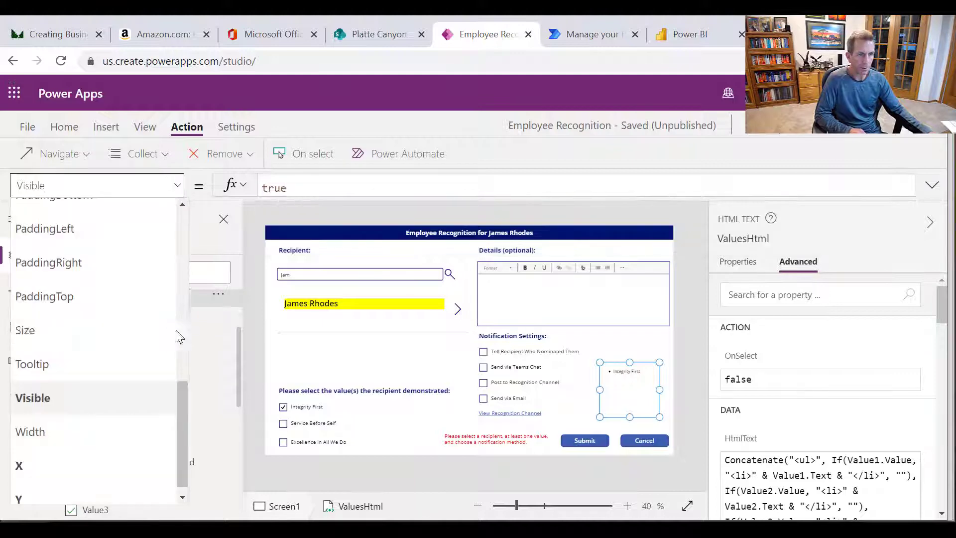
pyautogui.scroll(5, 180, 326)
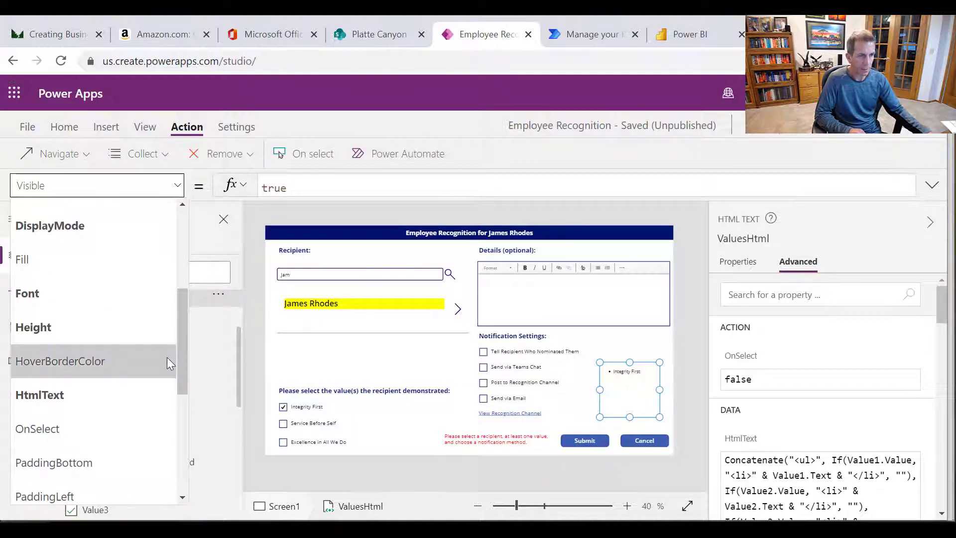
pyautogui.click(104, 394)
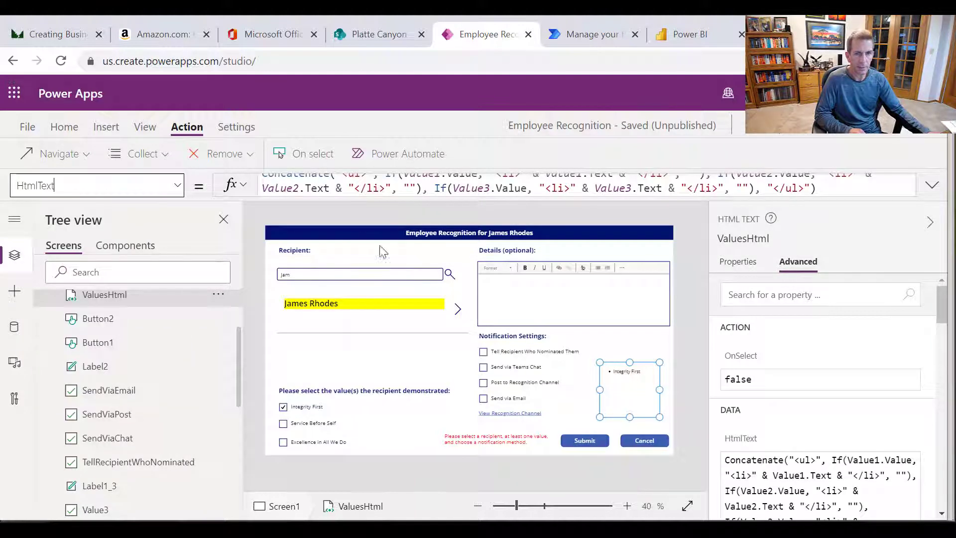
pyautogui.click(430, 196)
pyautogui.moveTo(433, 353); pyautogui.dragTo(431, 285)
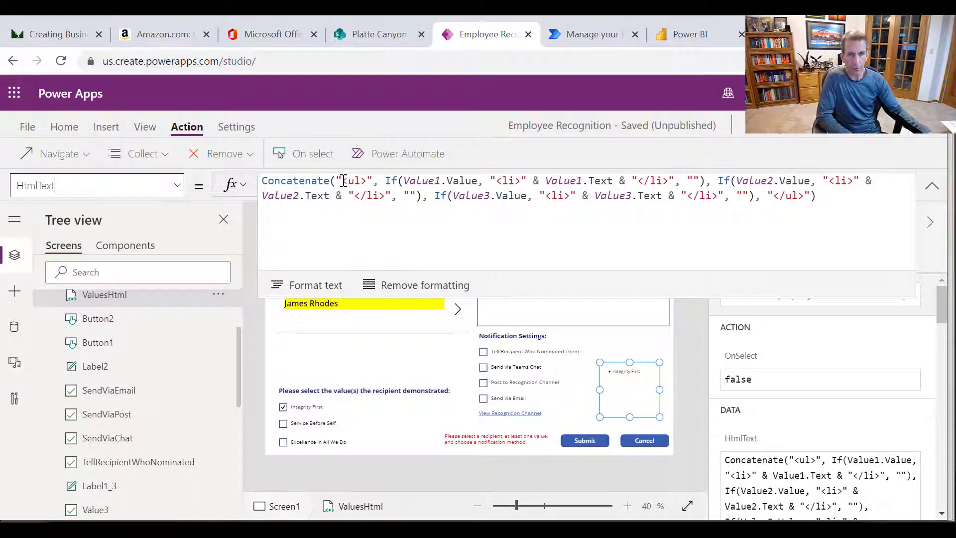
pyautogui.moveTo(344, 180); pyautogui.dragTo(363, 182)
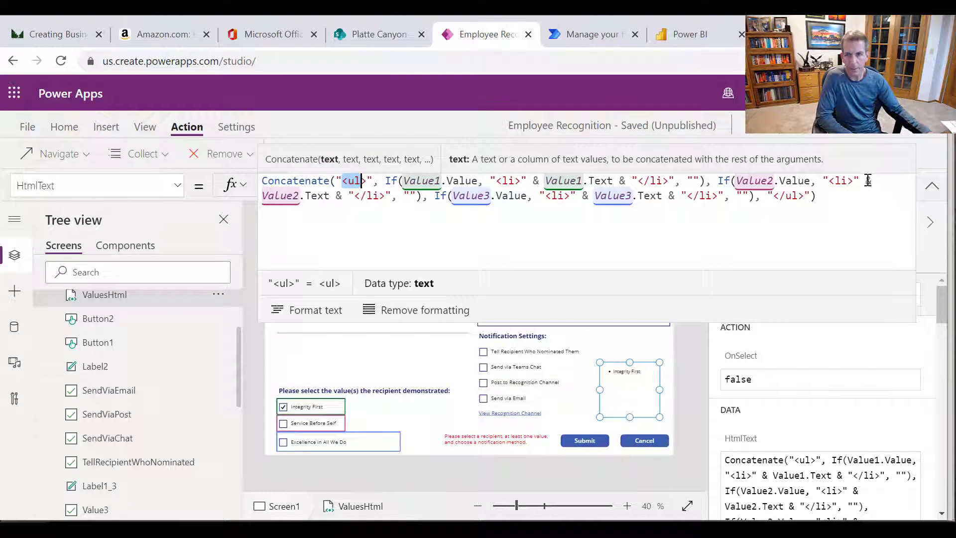
pyautogui.moveTo(774, 197); pyautogui.dragTo(806, 198)
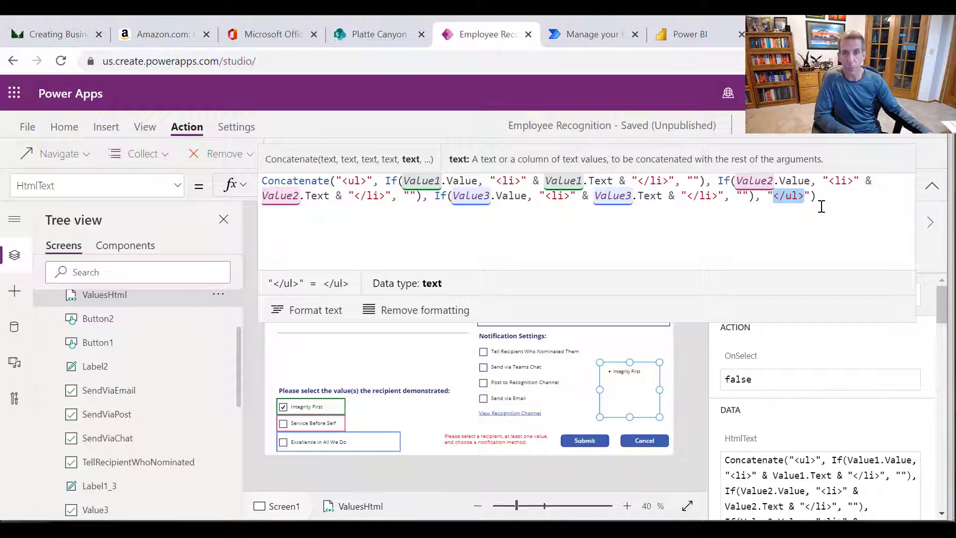
pyautogui.moveTo(722, 319); pyautogui.dragTo(724, 175)
# - Preview the app, clear Integrity First, select Service Before Self and Excellence in All We Do, reselect Integrity First, and exit the preview
pyautogui.click(872, 132)
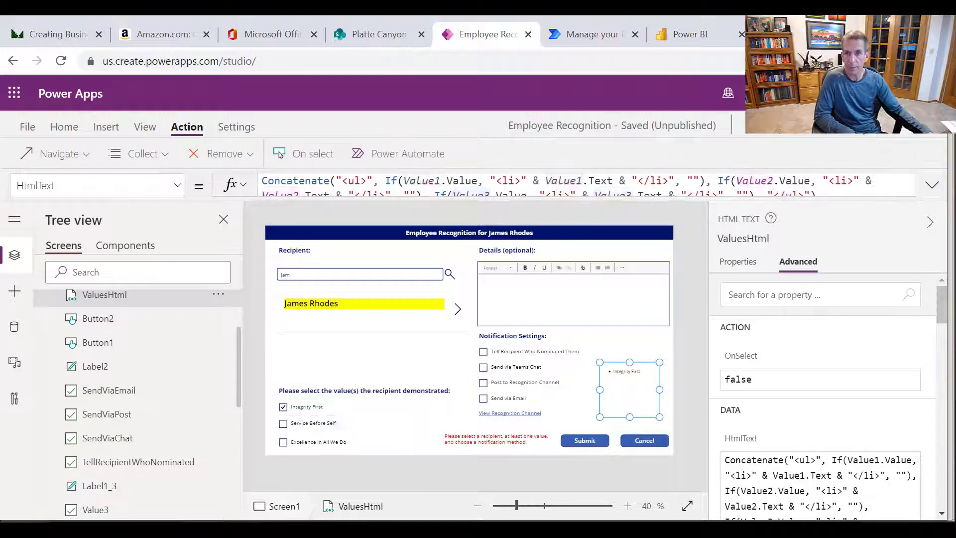
pyautogui.click(180, 432)
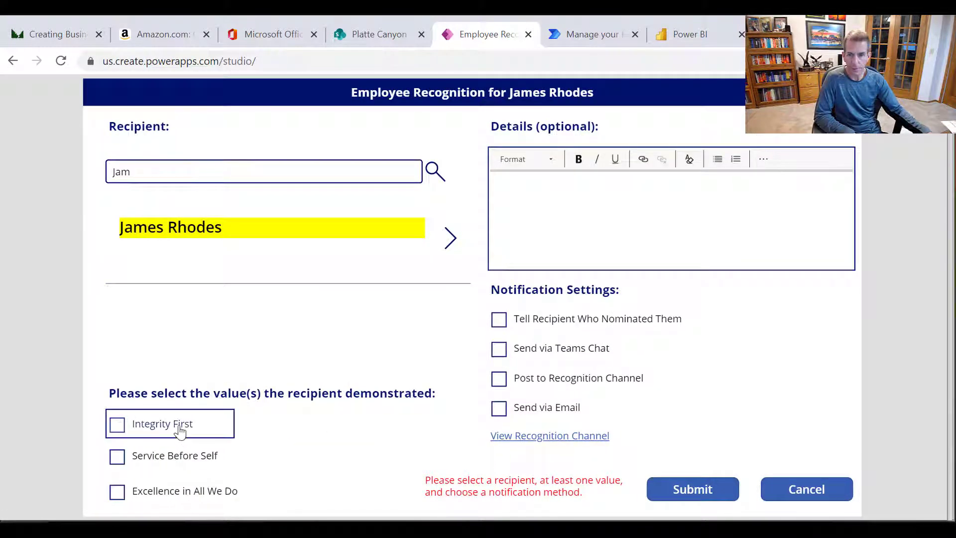
pyautogui.click(182, 455)
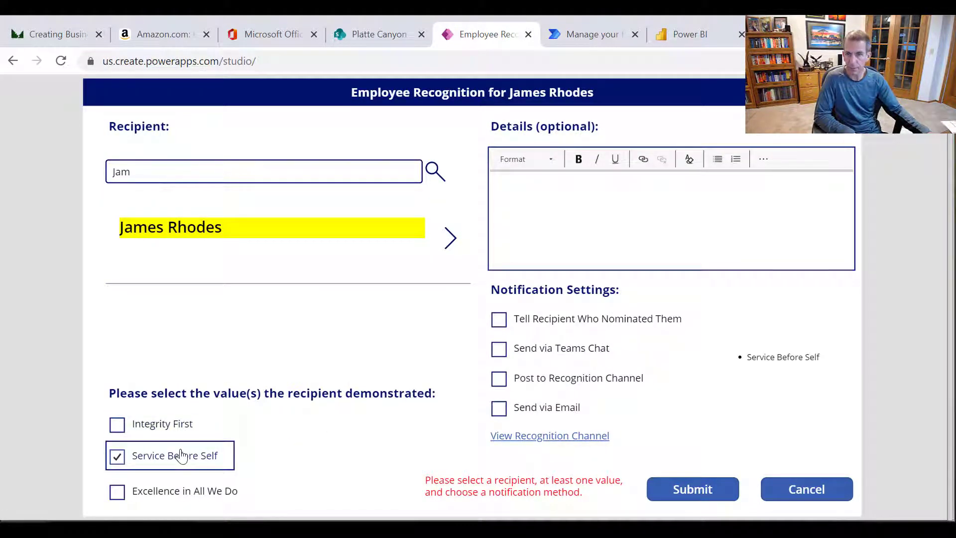
pyautogui.click(158, 494)
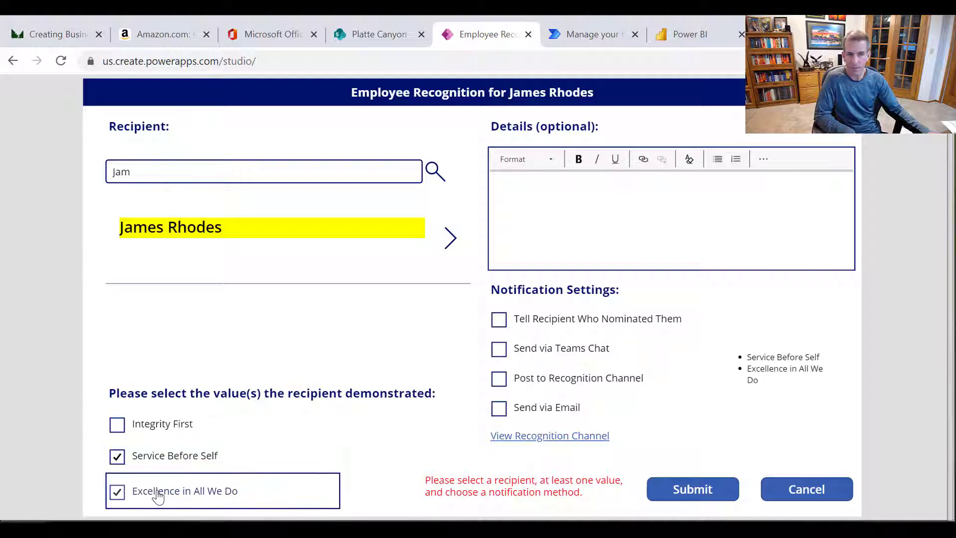
pyautogui.click(156, 434)
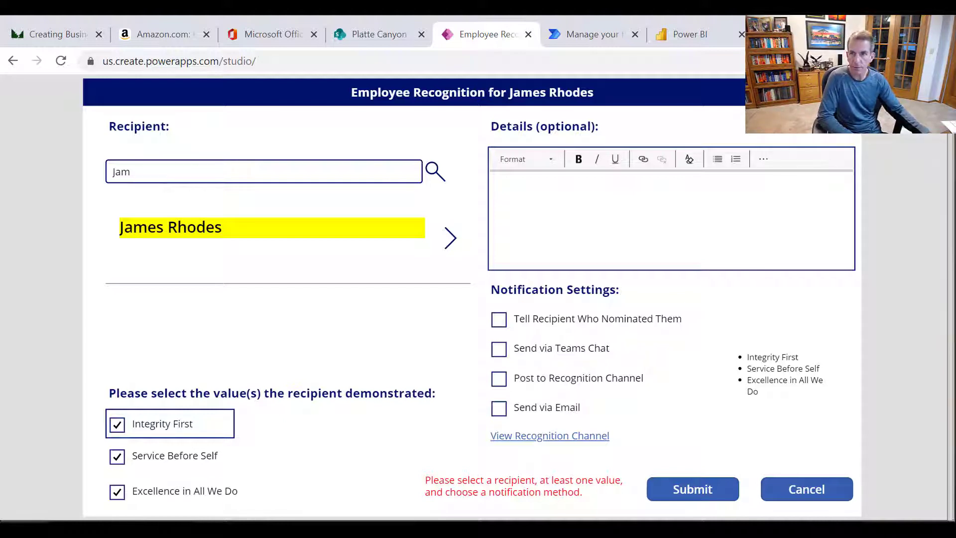
pyautogui.press('Escape')
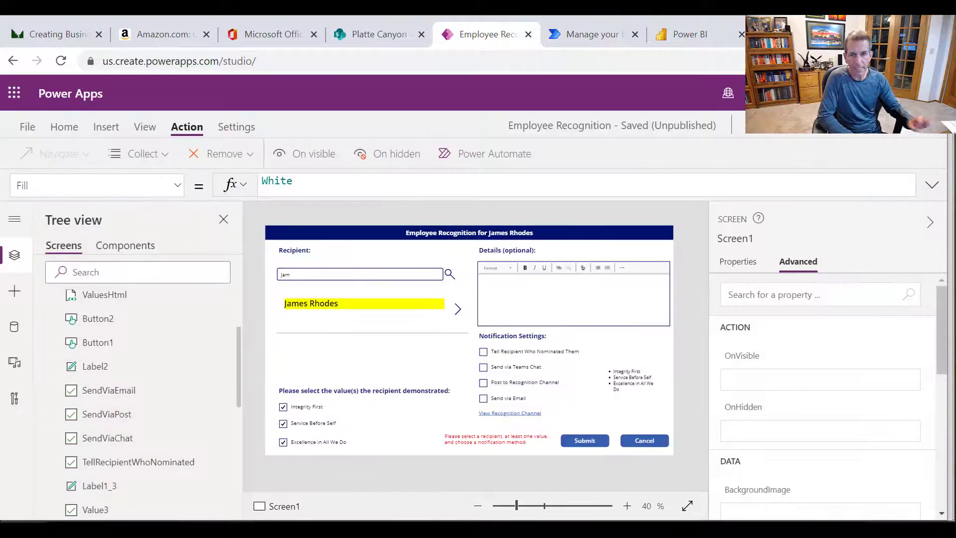
# - Examine the start of the Submit button's OnSelect formula, highlighting varBody, the br tags and ValuesHtml.HtmlText
pyautogui.click(579, 437)
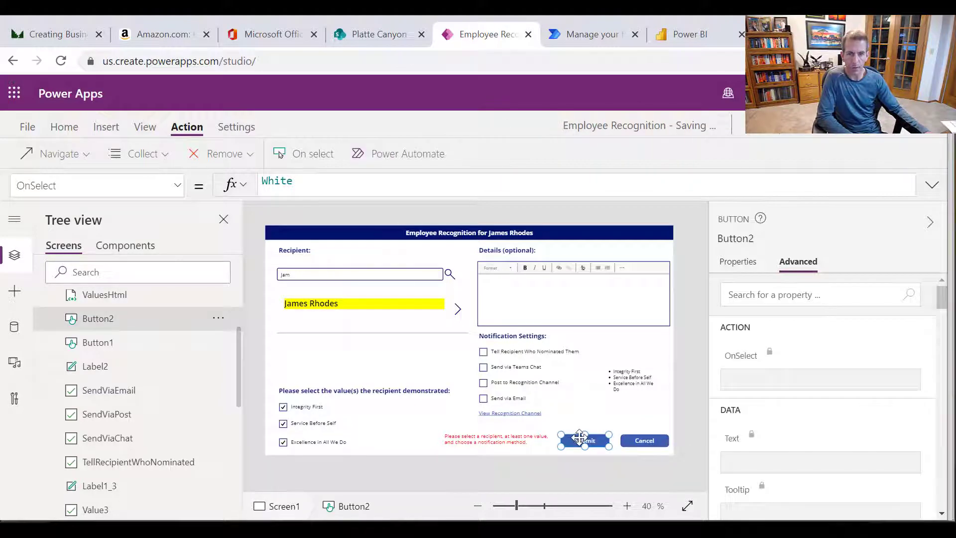
pyautogui.click(423, 192)
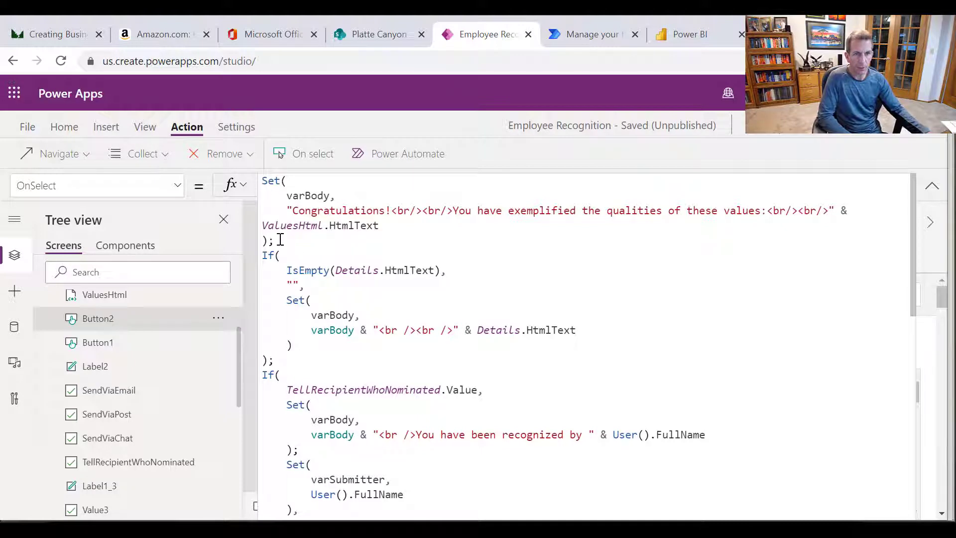
pyautogui.moveTo(281, 240); pyautogui.dragTo(227, 186)
pyautogui.click(307, 241)
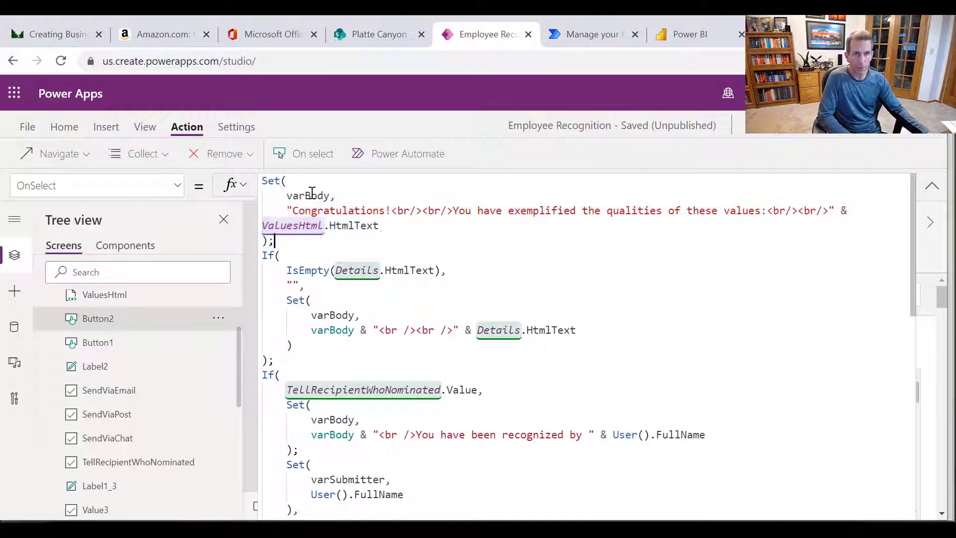
pyautogui.moveTo(288, 196); pyautogui.dragTo(329, 196)
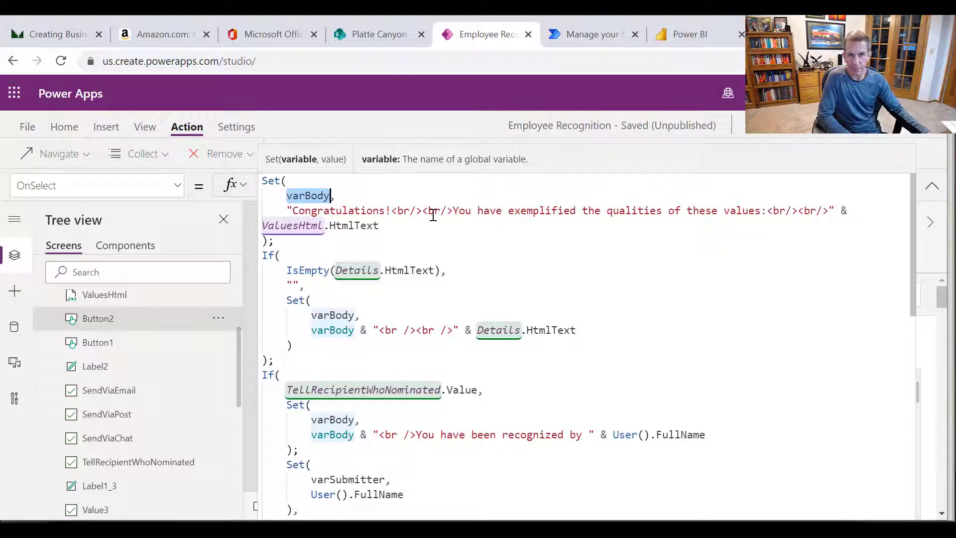
pyautogui.moveTo(391, 211); pyautogui.dragTo(454, 212)
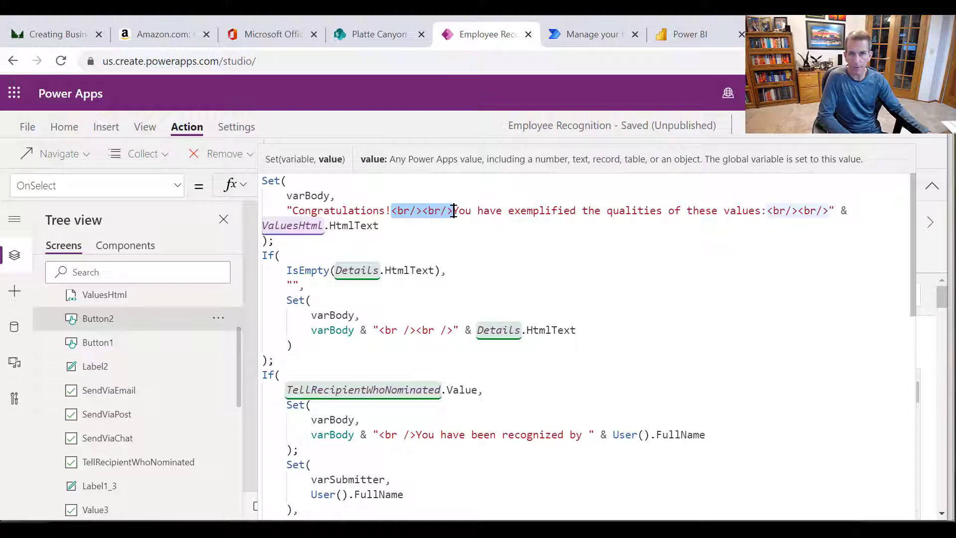
pyautogui.click(490, 258)
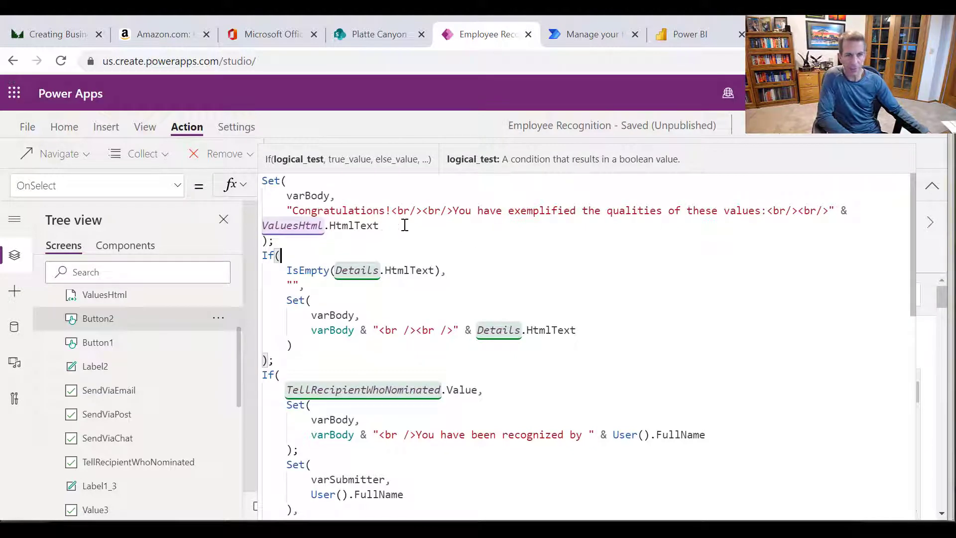
pyautogui.moveTo(380, 226); pyautogui.dragTo(263, 226)
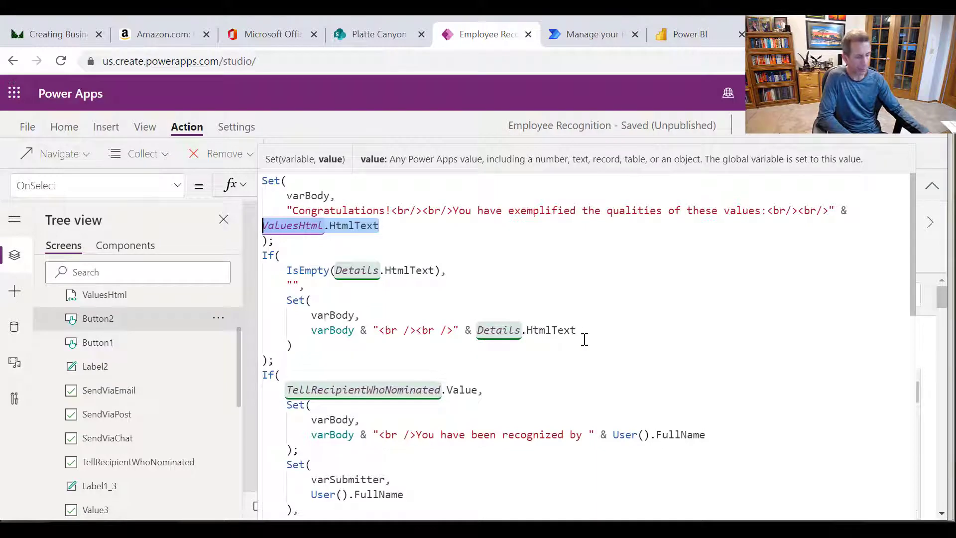
# - Switch to the Employee Recognition email in Outlook, highlight the congratulations text with its value and the details line, and return to Power Apps
pyautogui.hotkey('alt', 'Tab')
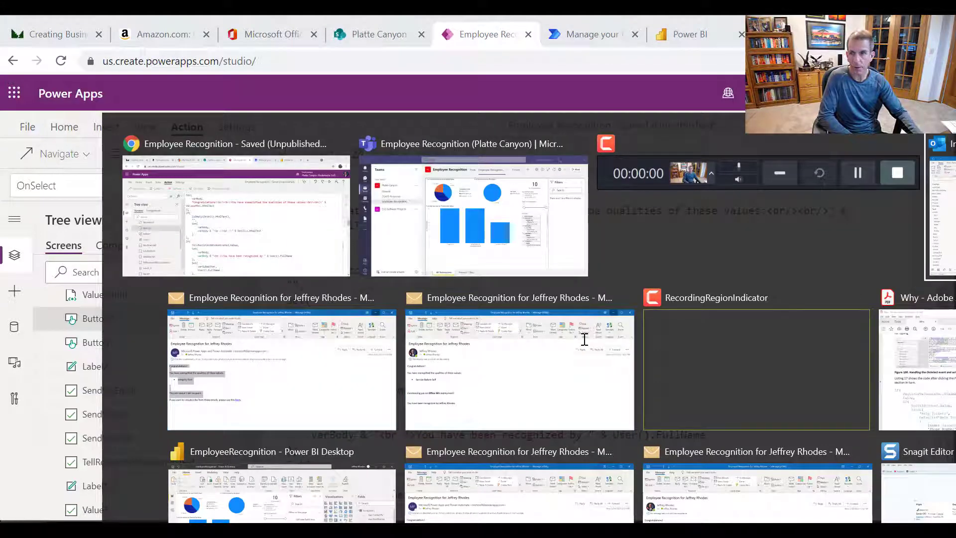
pyautogui.hotkey('alt', 'Tab')
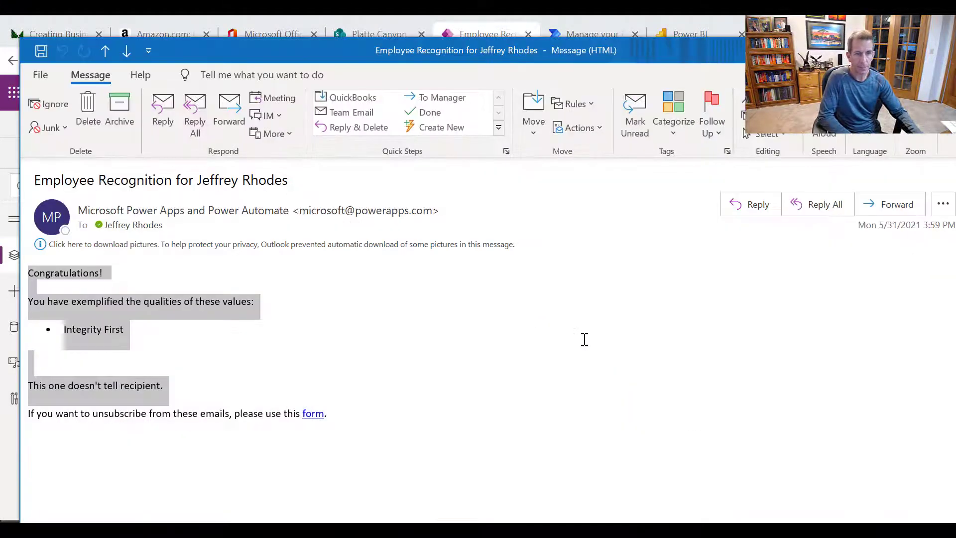
pyautogui.click(494, 339)
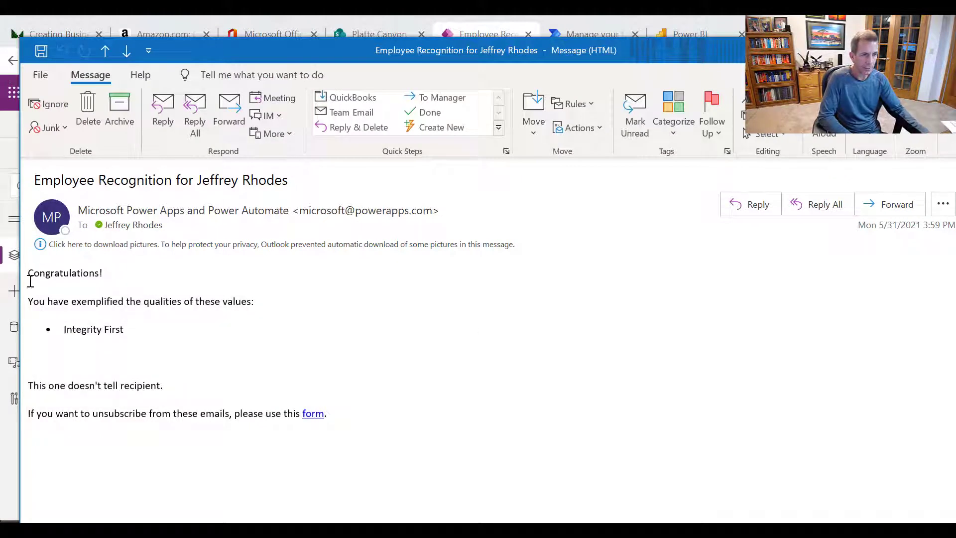
pyautogui.moveTo(30, 277); pyautogui.dragTo(138, 332)
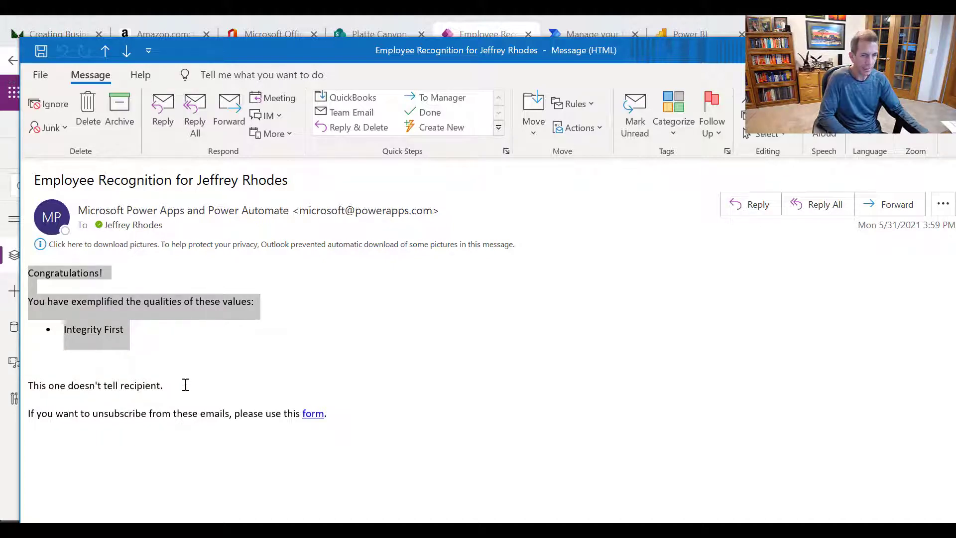
pyautogui.moveTo(185, 385); pyautogui.dragTo(17, 384)
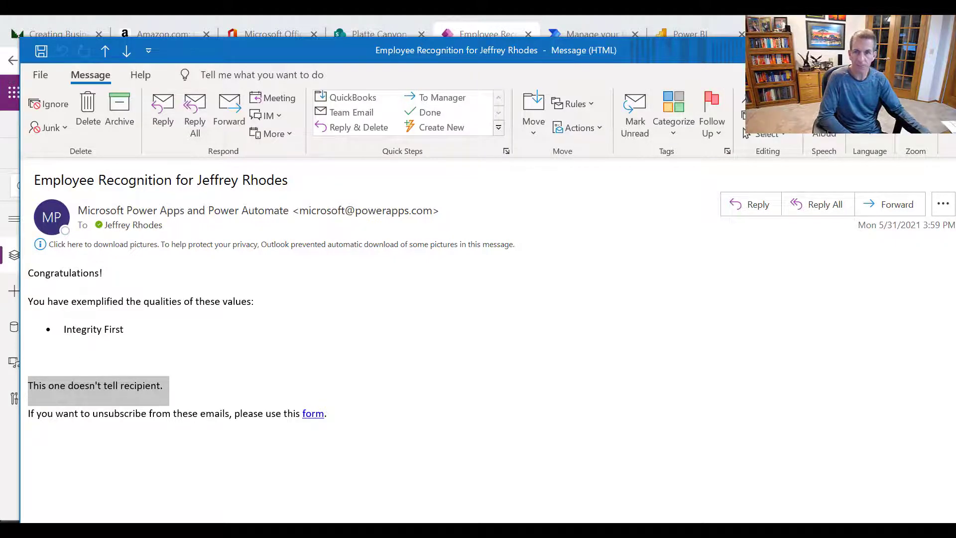
pyautogui.click(891, 50)
pyautogui.click(503, 356)
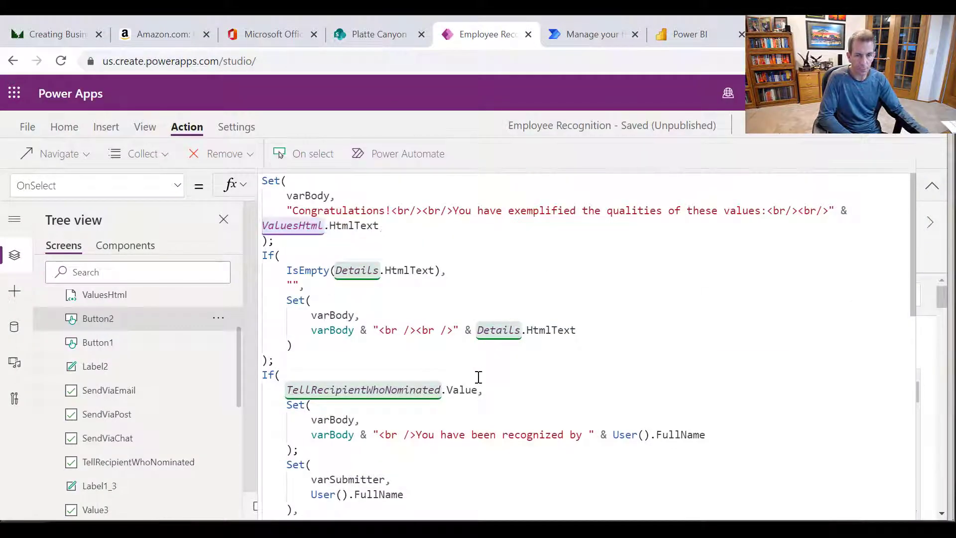
# - Examine the TellRecipientWhoNominated condition in the Submit formula, highlighting the Set block that adds the recognizer's name to varBody
pyautogui.scroll(-1, 473, 373)
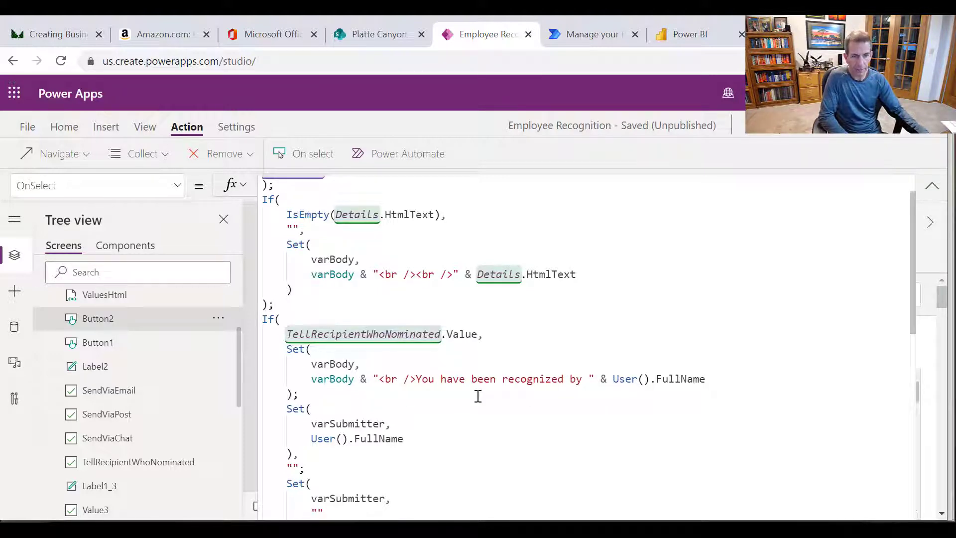
pyautogui.scroll(-1, 479, 396)
pyautogui.moveTo(286, 292); pyautogui.dragTo(307, 340)
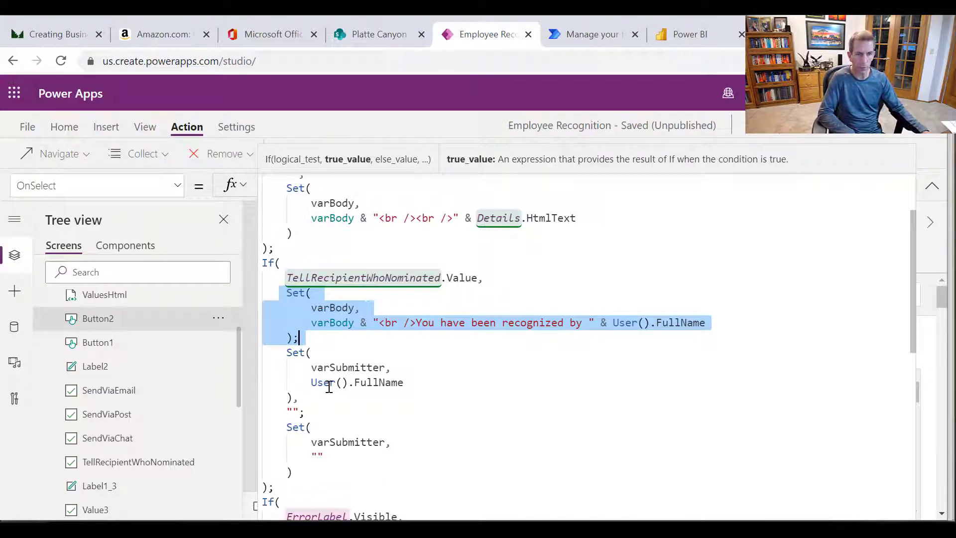
pyautogui.scroll(-1, 329, 387)
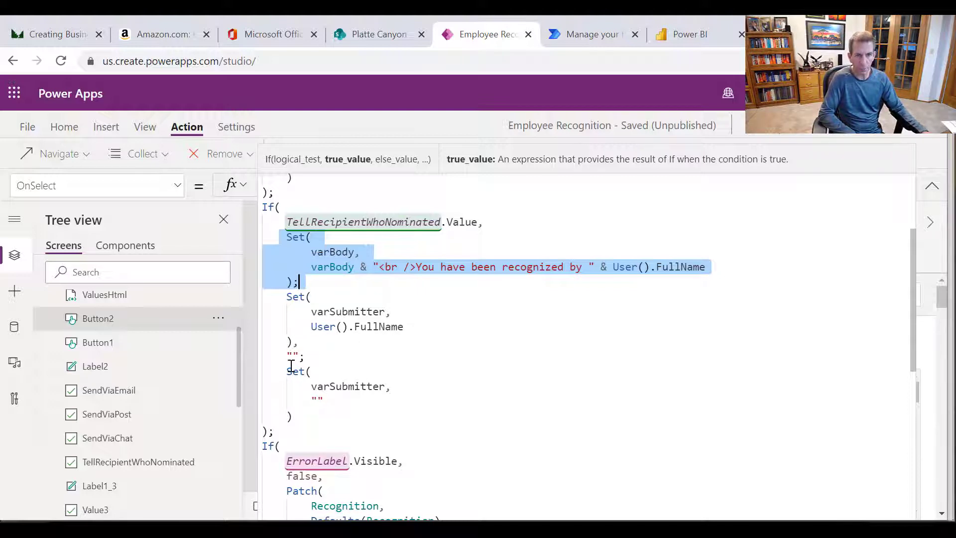
pyautogui.scroll(-1, 311, 404)
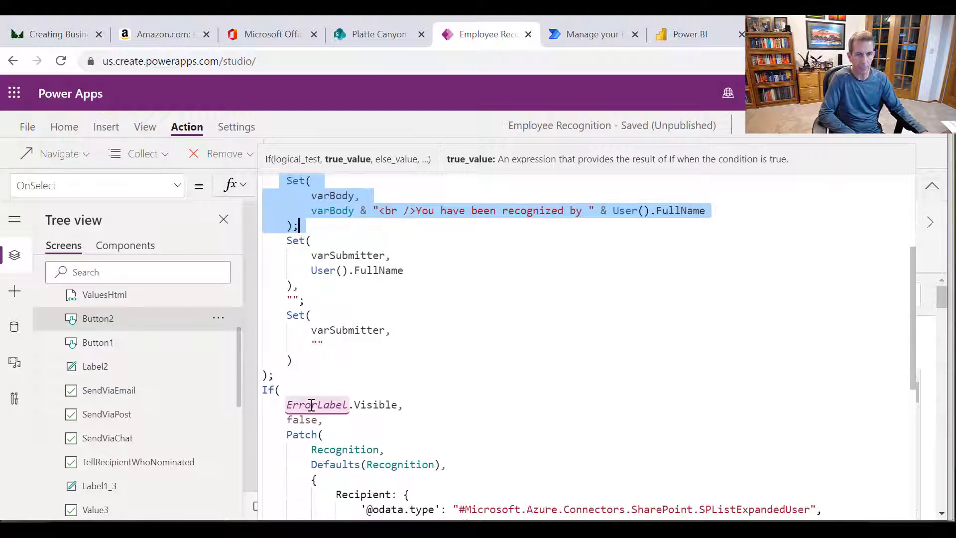
# - Examine the ErrorLabel.Visible condition and Patch call in the Submit formula, highlighting false, the Recognition source and Defaults(Recognition)
pyautogui.scroll(-4, 311, 403)
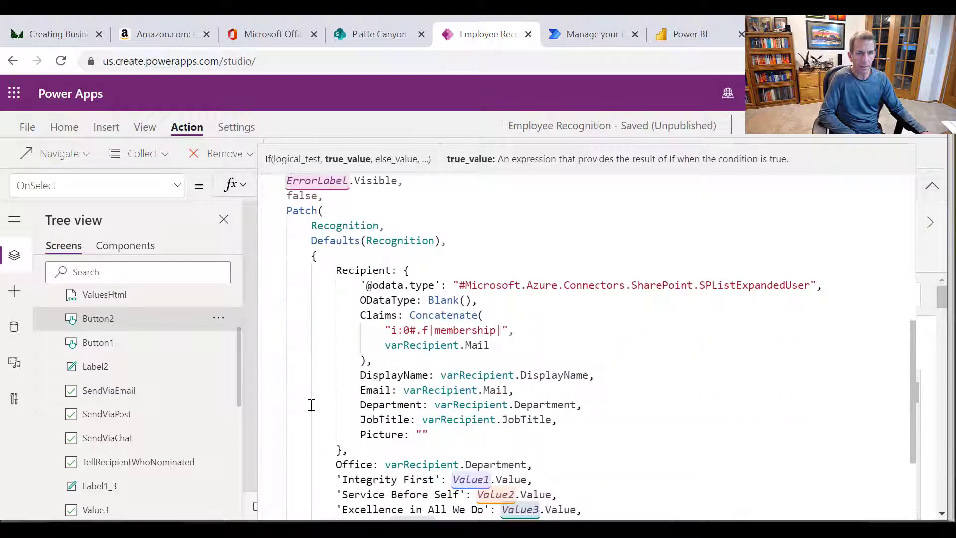
pyautogui.scroll(1, 312, 402)
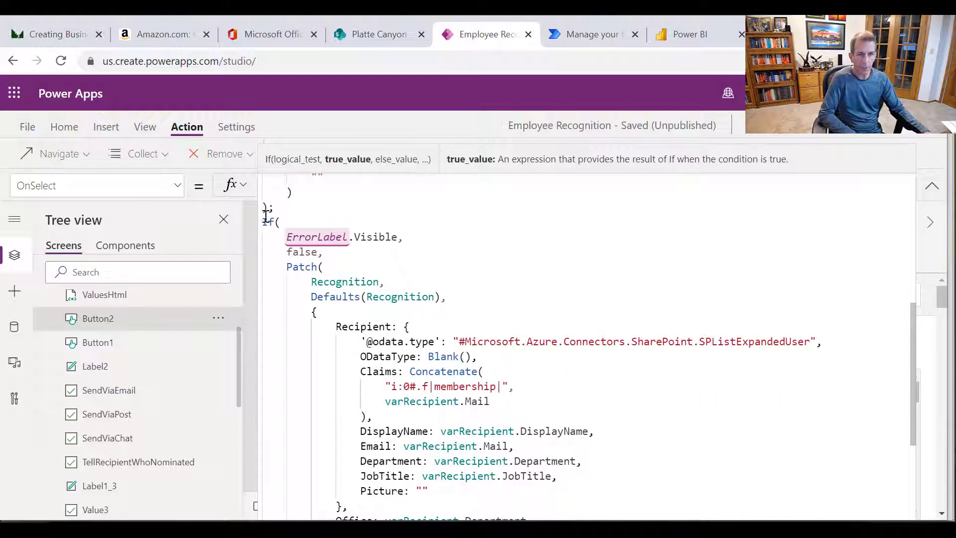
pyautogui.click(288, 238)
pyautogui.moveTo(308, 239); pyautogui.dragTo(410, 238)
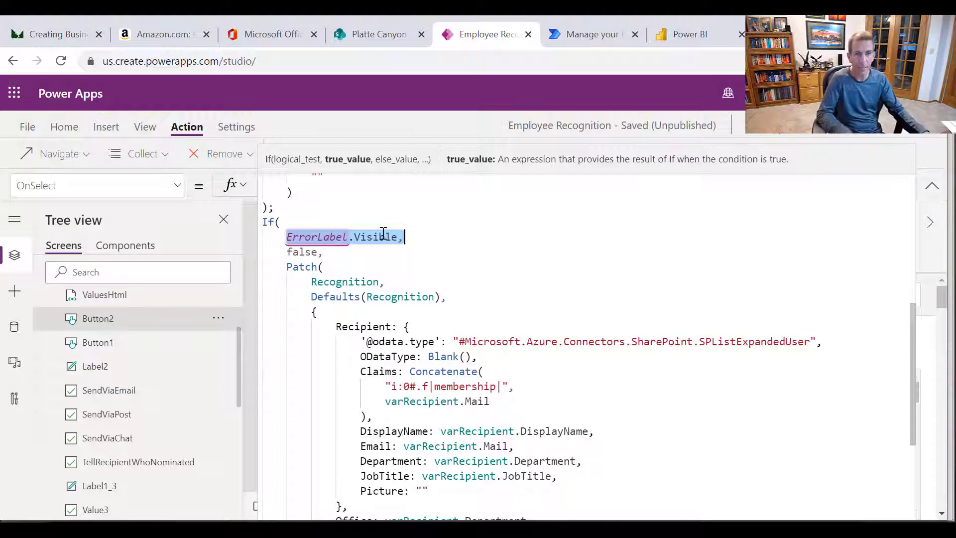
pyautogui.doubleClick(304, 252)
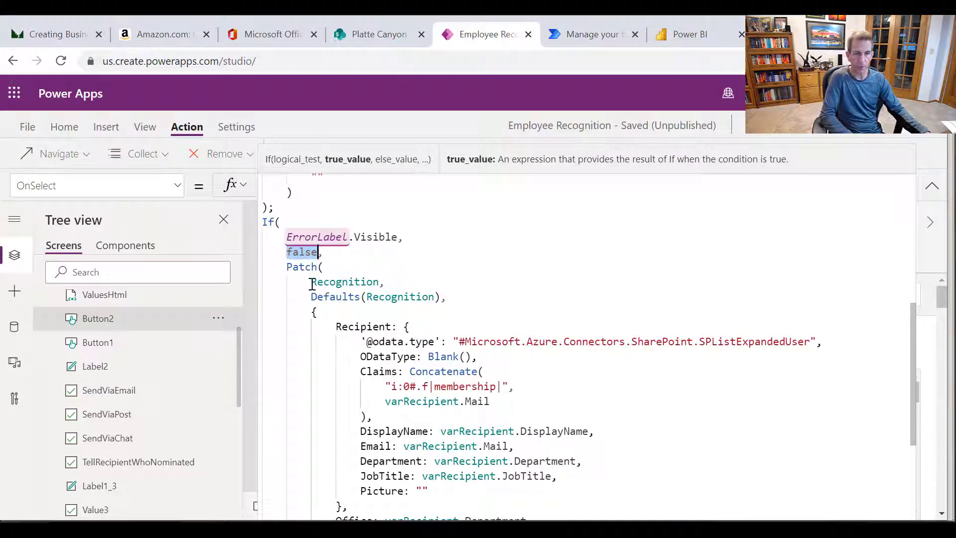
pyautogui.moveTo(310, 283); pyautogui.dragTo(381, 282)
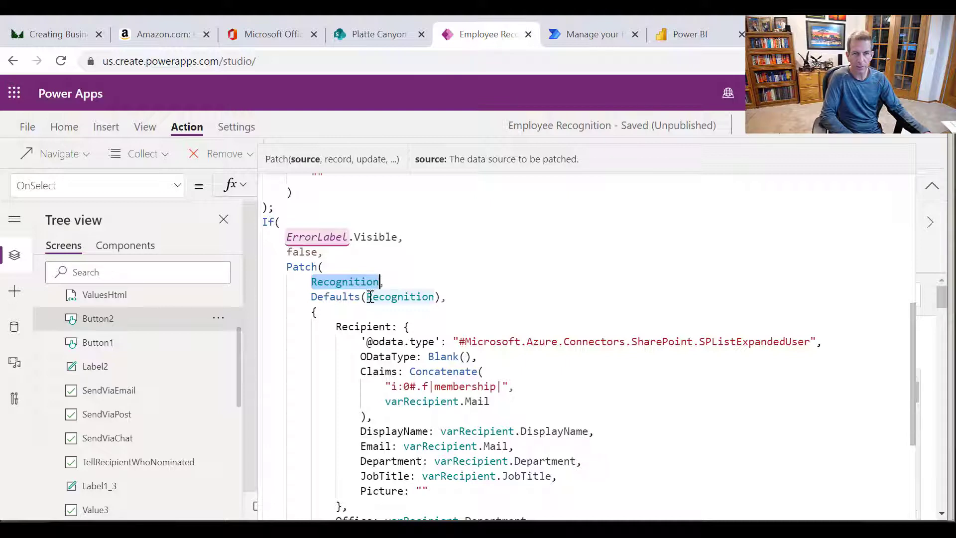
pyautogui.click(313, 297)
pyautogui.moveTo(319, 299); pyautogui.dragTo(451, 299)
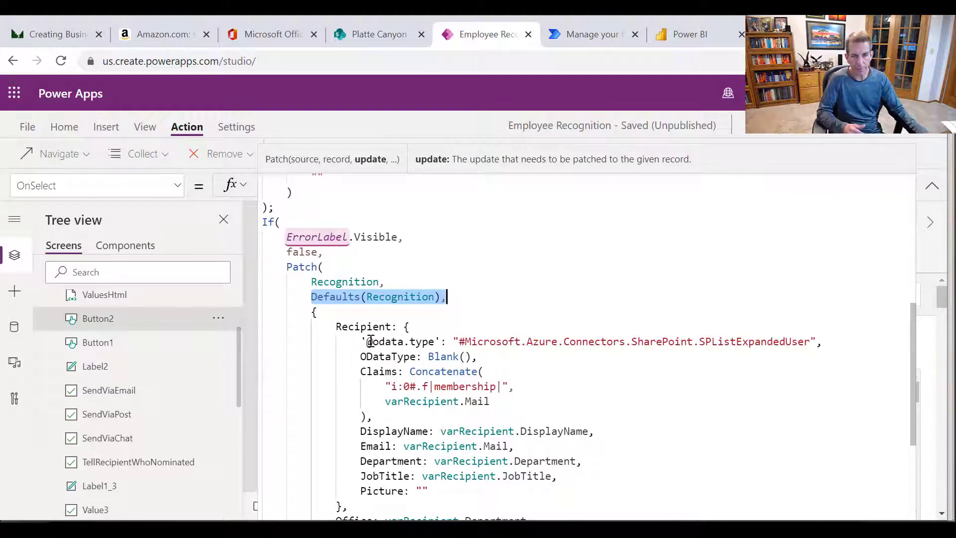
pyautogui.moveTo(361, 342); pyautogui.dragTo(423, 486)
pyautogui.hotkey('alt', 'Tab')
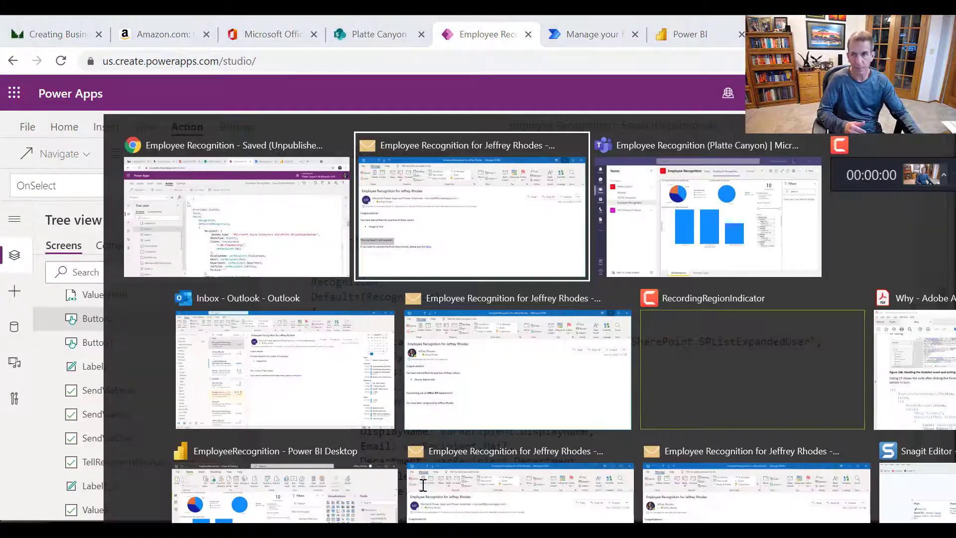
pyautogui.hotkey('alt', 'Tab')
pyautogui.hotkey('alt', 'Tab')
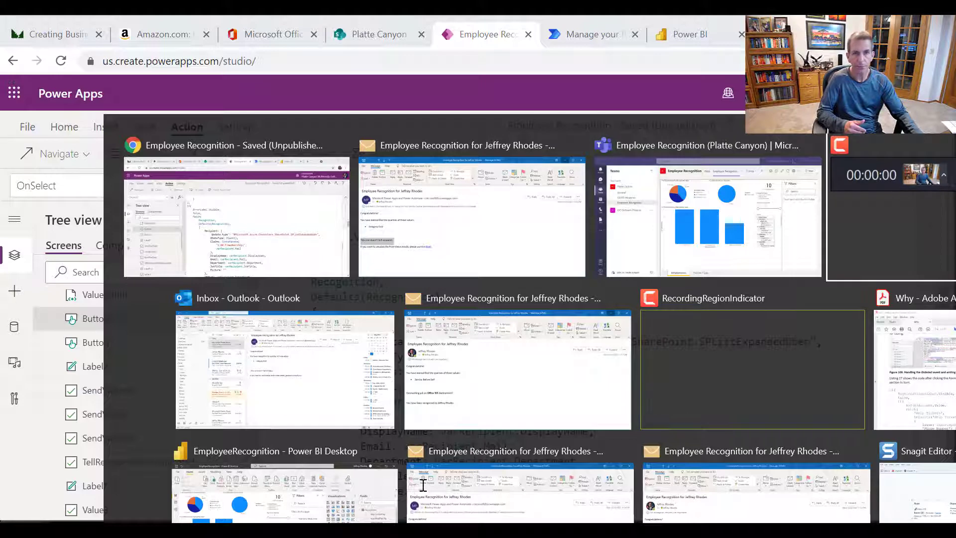
pyautogui.hotkey('alt', 'shift', 'Tab')
pyautogui.hotkey('alt', 'shift', 'Tab')
pyautogui.hotkey('alt', 'shift', 'Tab')
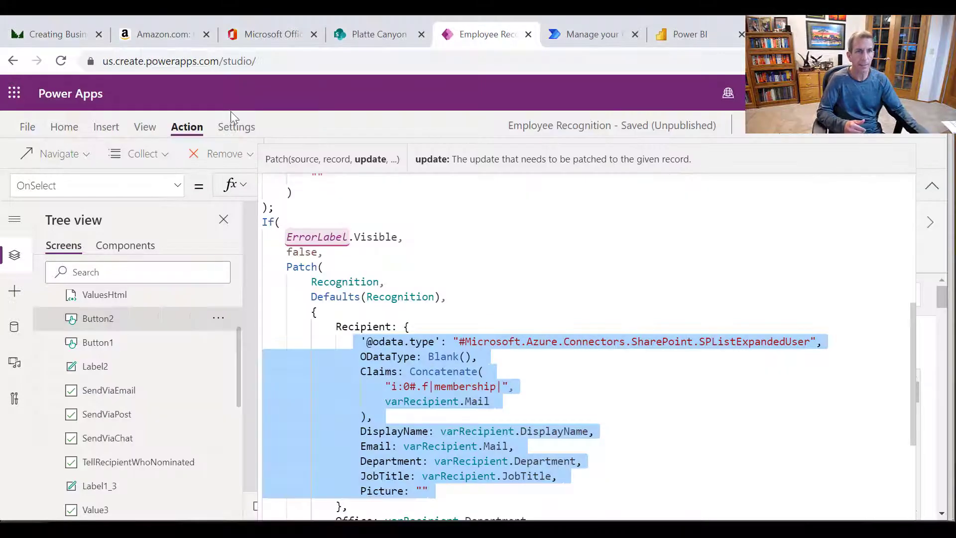
# - Switch to the Recognition list in SharePoint, examine the column types in its list settings, and return to Power Apps
pyautogui.click(353, 33)
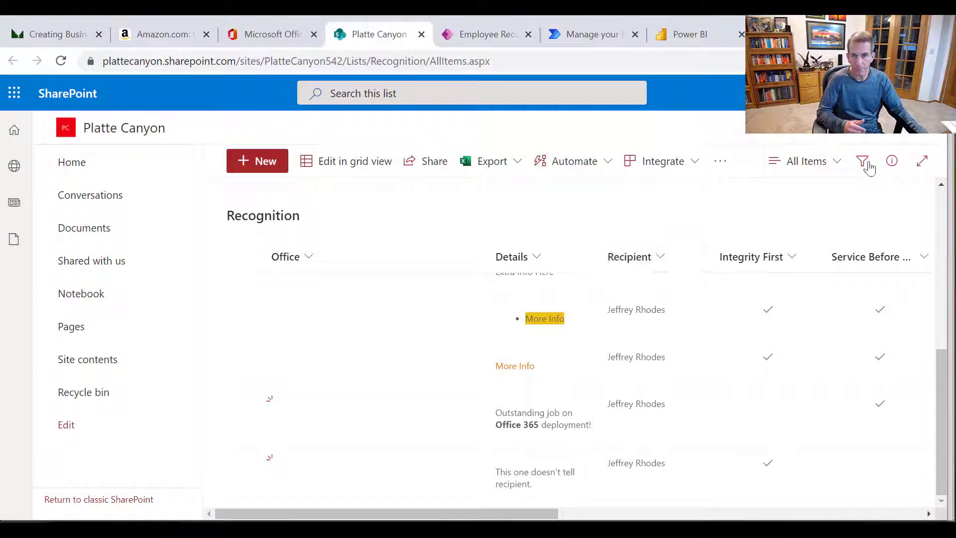
pyautogui.click(876, 93)
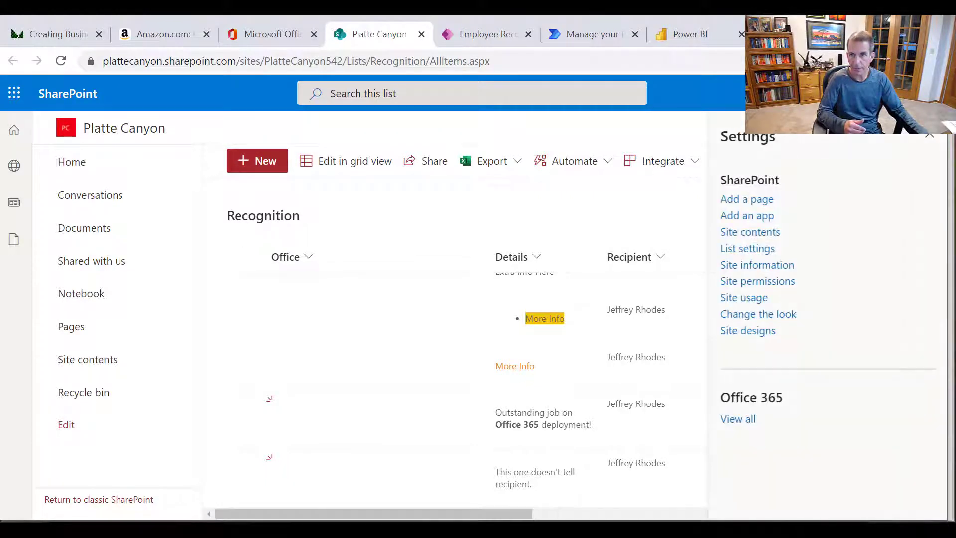
pyautogui.click(764, 252)
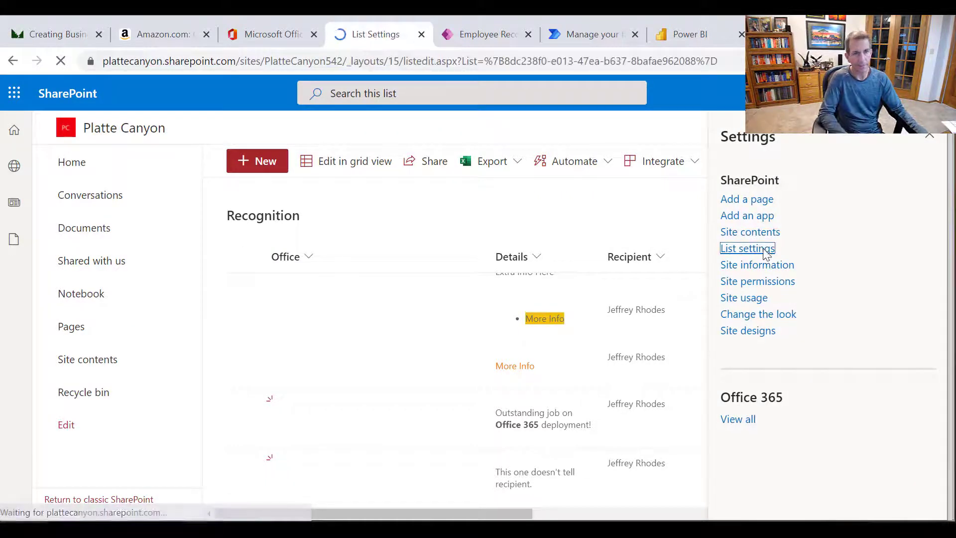
pyautogui.scroll(-3, 324, 352)
pyautogui.scroll(-3, 319, 357)
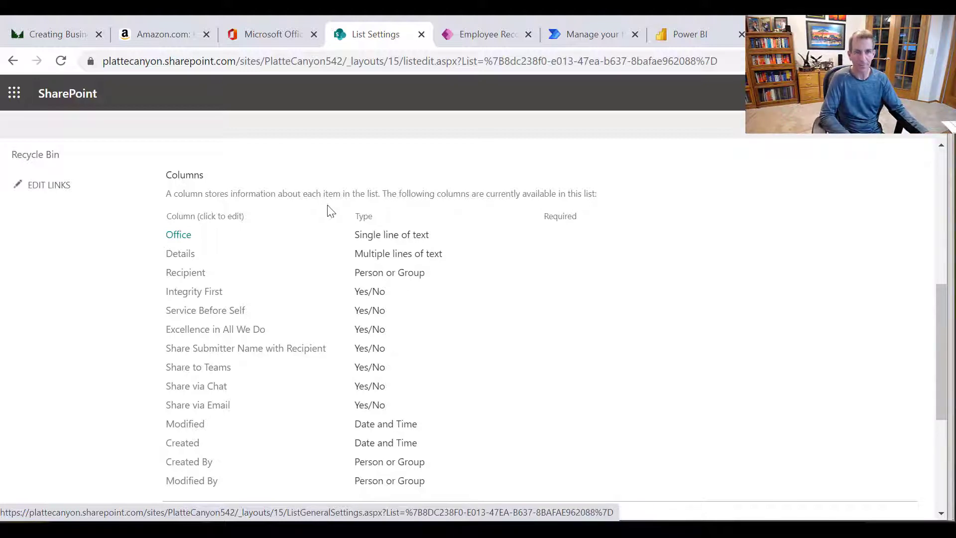
pyautogui.click(474, 35)
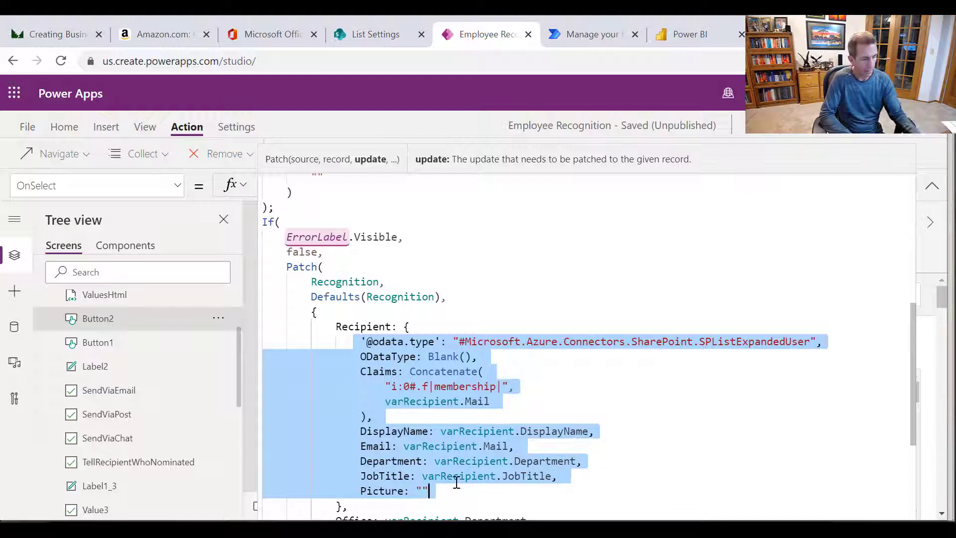
# - Switch to the Why PDF in Adobe Acrobat Reader
pyautogui.hotkey('alt', 'Tab')
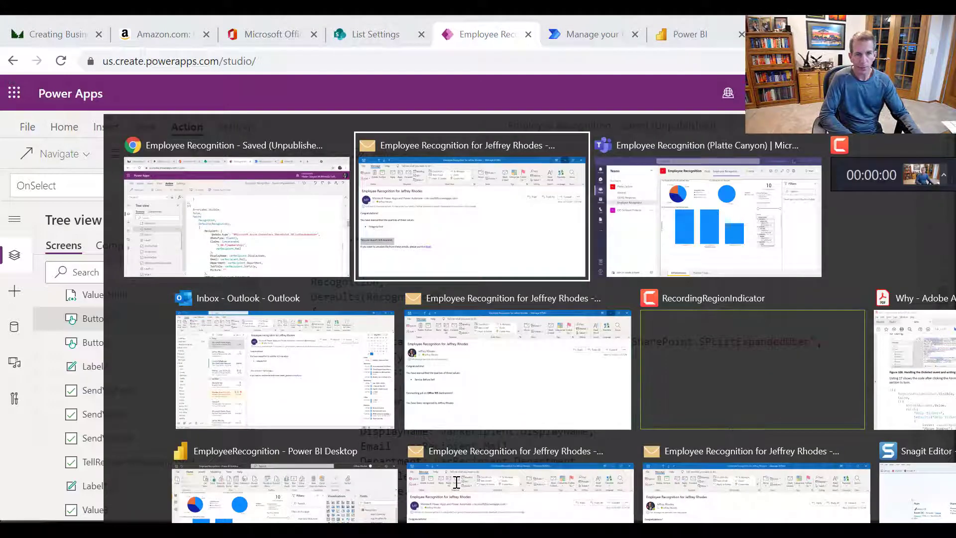
pyautogui.press('Tab')
pyautogui.press('Tab')
pyautogui.press('Tab')
pyautogui.press('Tab')
pyautogui.press('Tab')
pyautogui.press('Tab')
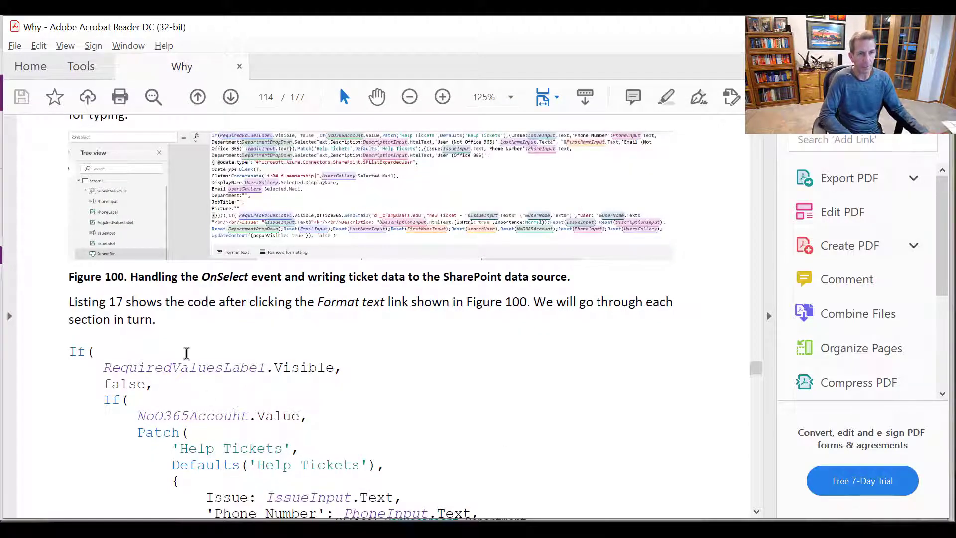
pyautogui.scroll(1, 209, 259)
pyautogui.scroll(-5, 210, 258)
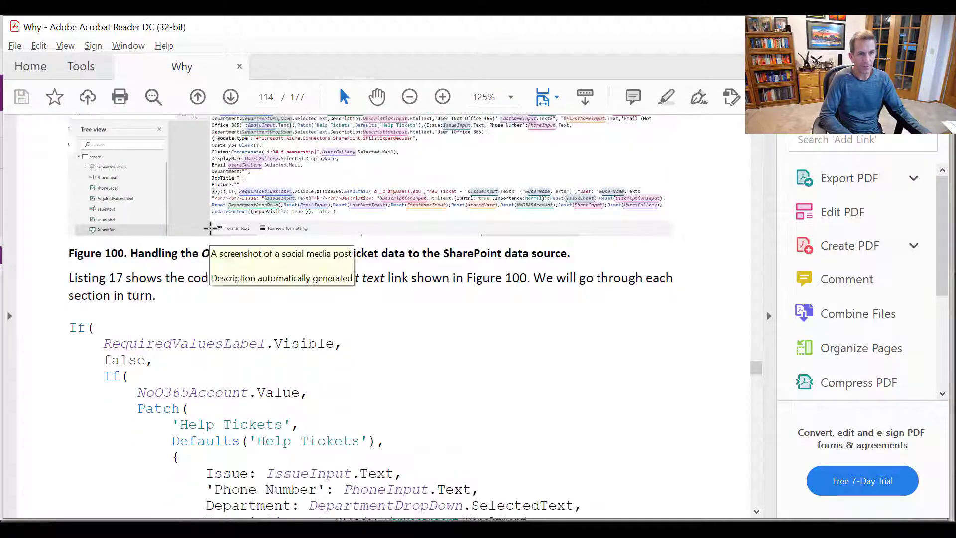
pyautogui.scroll(-2, 211, 234)
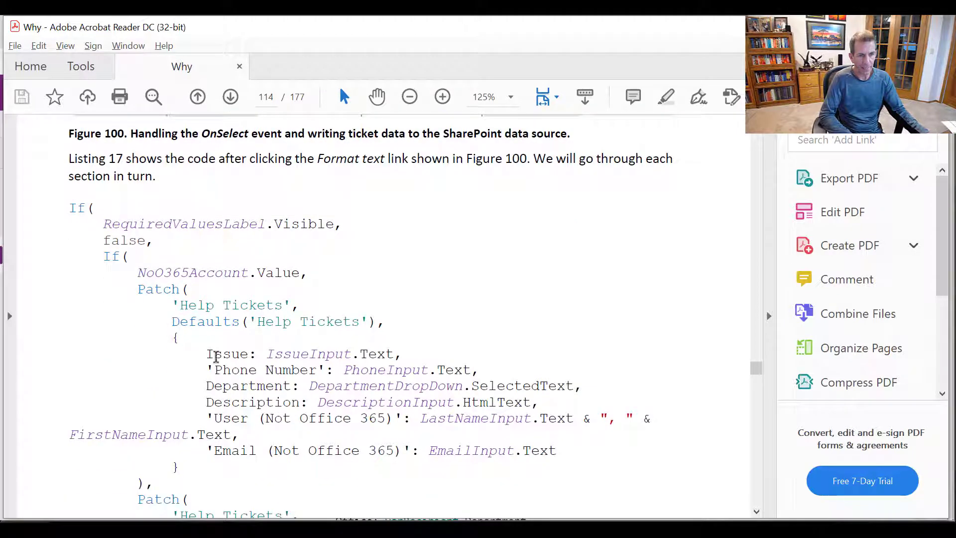
pyautogui.scroll(-8, 209, 362)
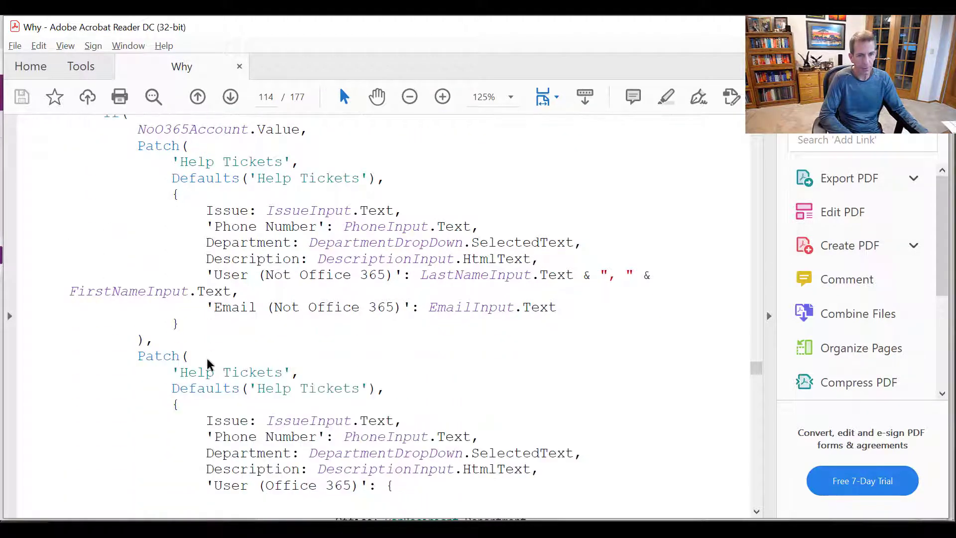
pyautogui.scroll(-16, 207, 359)
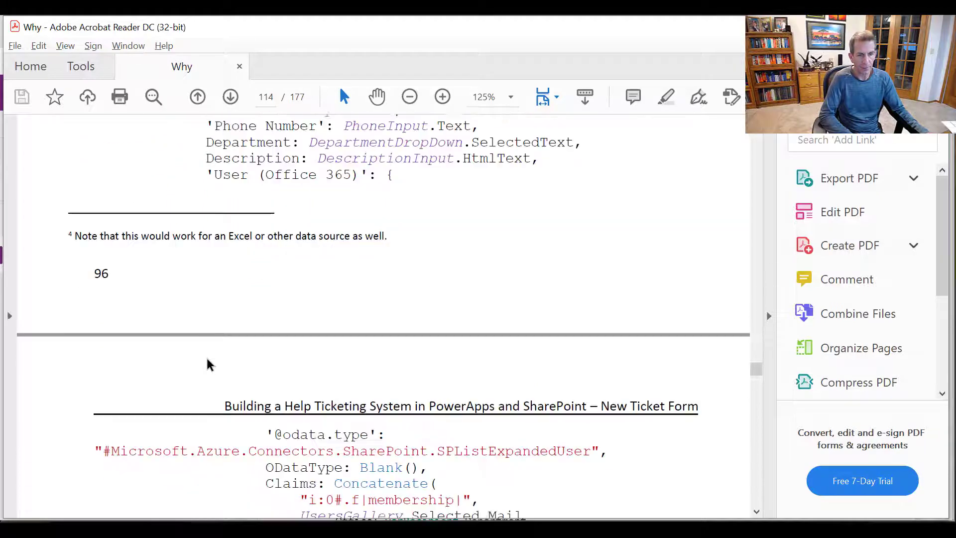
pyautogui.scroll(-1, 207, 359)
pyautogui.moveTo(265, 291); pyautogui.dragTo(458, 458)
pyautogui.click(456, 460)
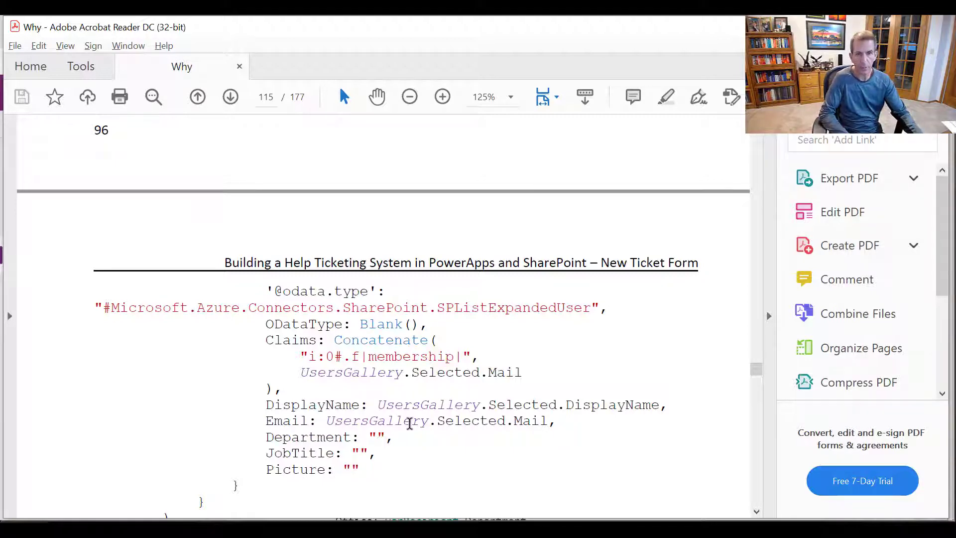
# - Return to Power Apps and examine the remaining Patch fields in the Submit formula, from Office to Share via Email
pyautogui.hotkey('alt', 'Tab')
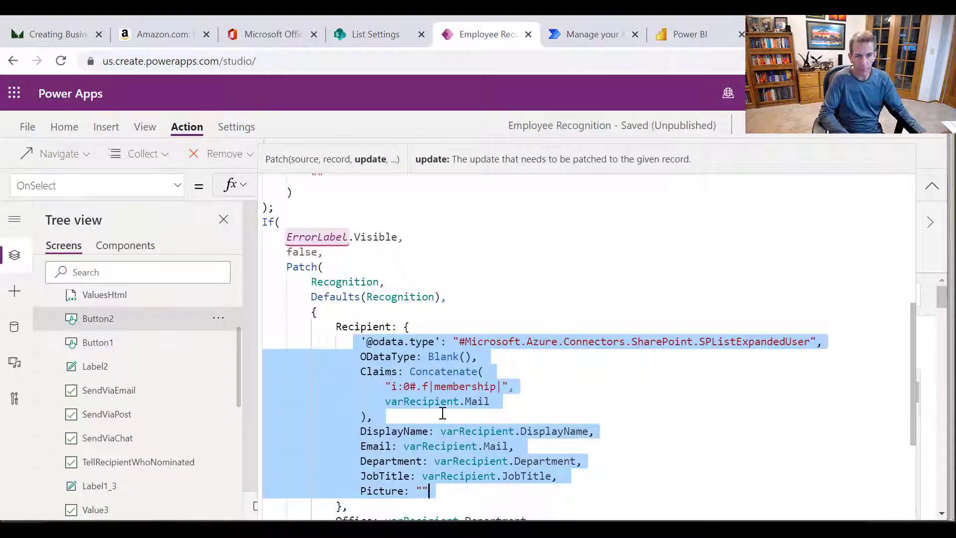
pyautogui.scroll(-5, 439, 408)
pyautogui.click(434, 383)
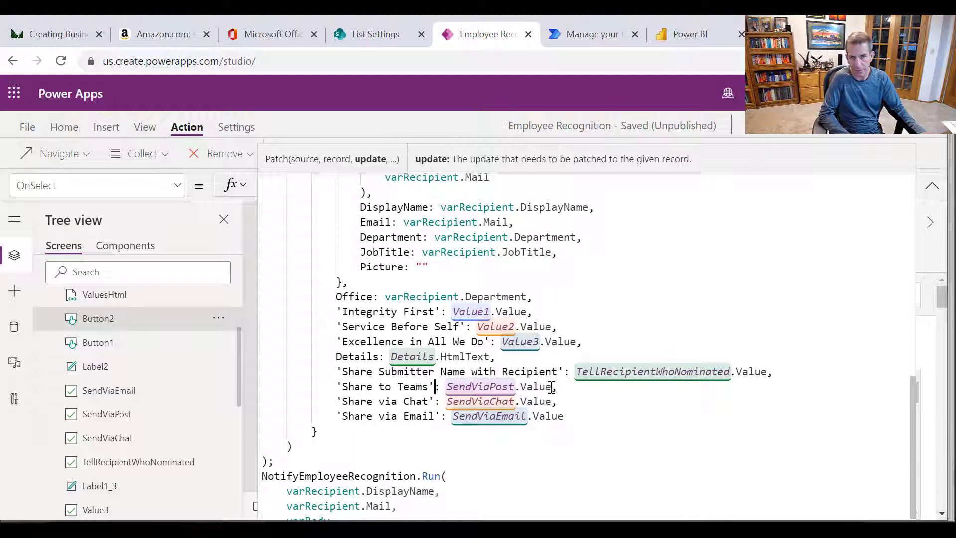
pyautogui.scroll(-1, 325, 454)
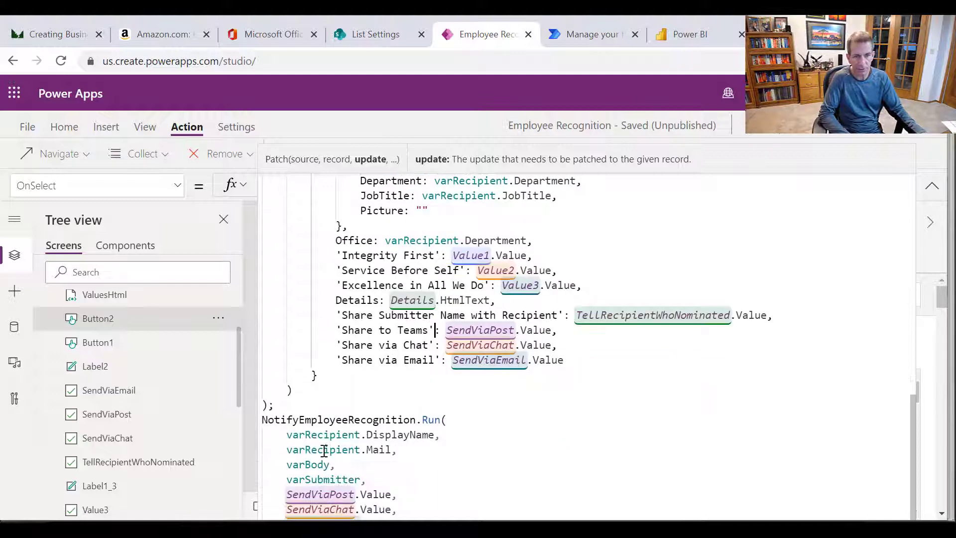
# - Highlight the whole ErrorLabel.Visible If block with its Patch call, and place the cursor in NotifyEmployeeRecognition.Run
pyautogui.moveTo(298, 406); pyautogui.dragTo(247, 335)
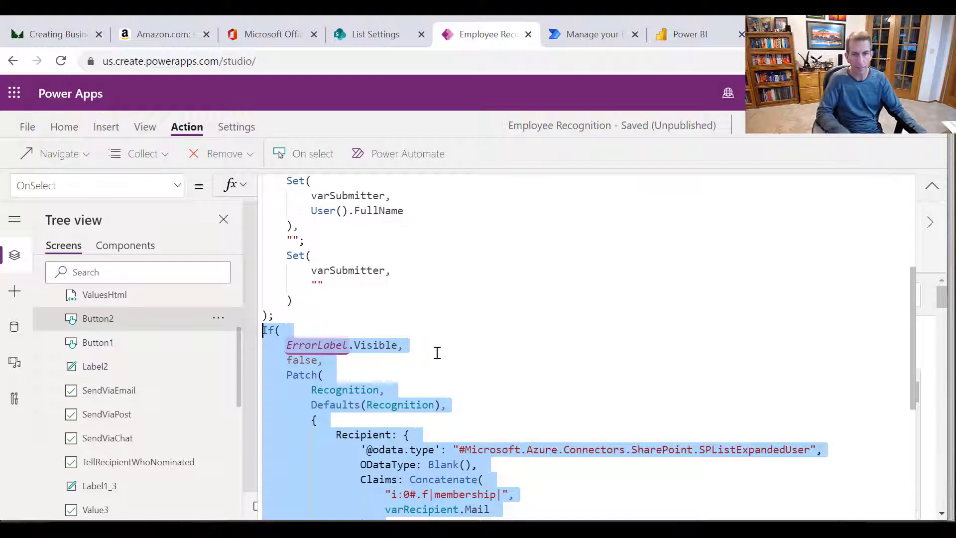
pyautogui.scroll(-7, 437, 352)
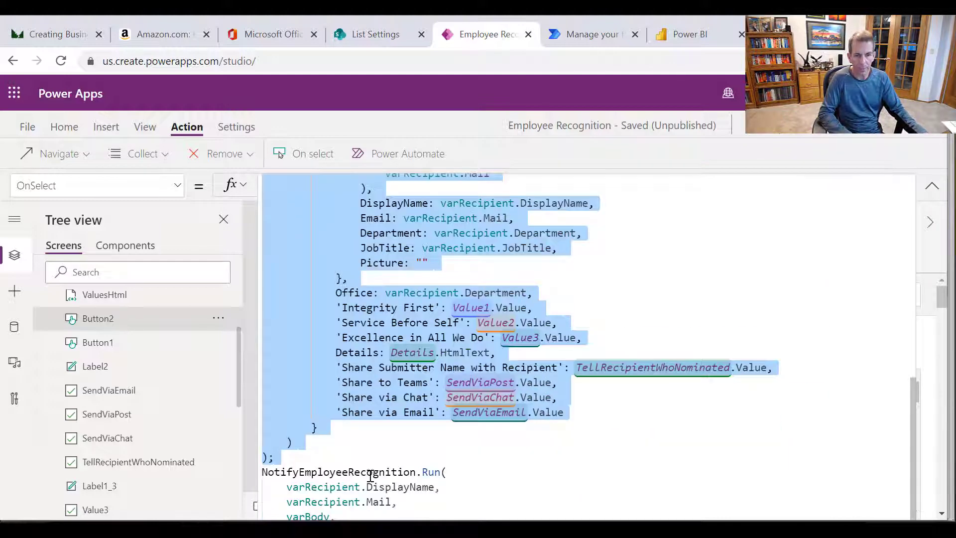
pyautogui.click(371, 472)
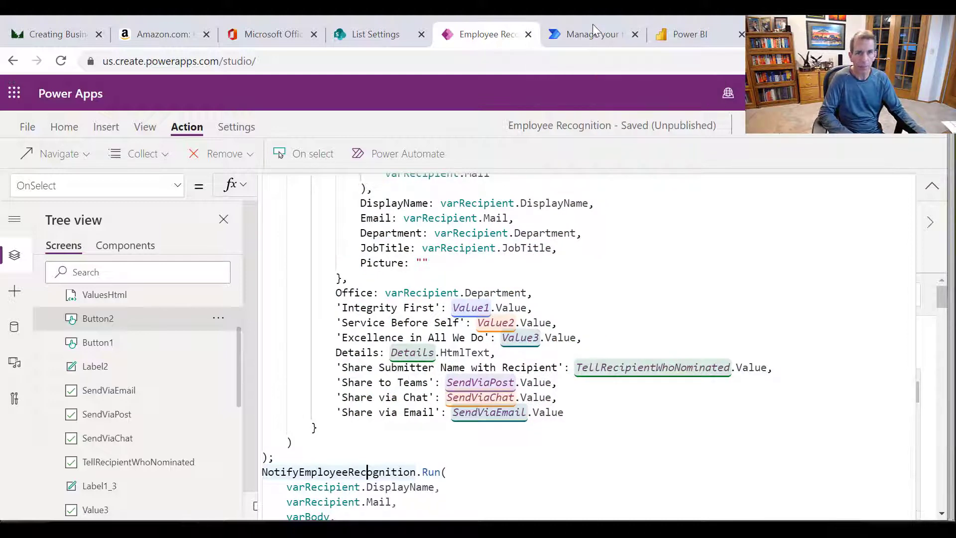
# - Switch to Power Automate and open the NotifyEmployeeRecognition flow for editing
pyautogui.click(589, 39)
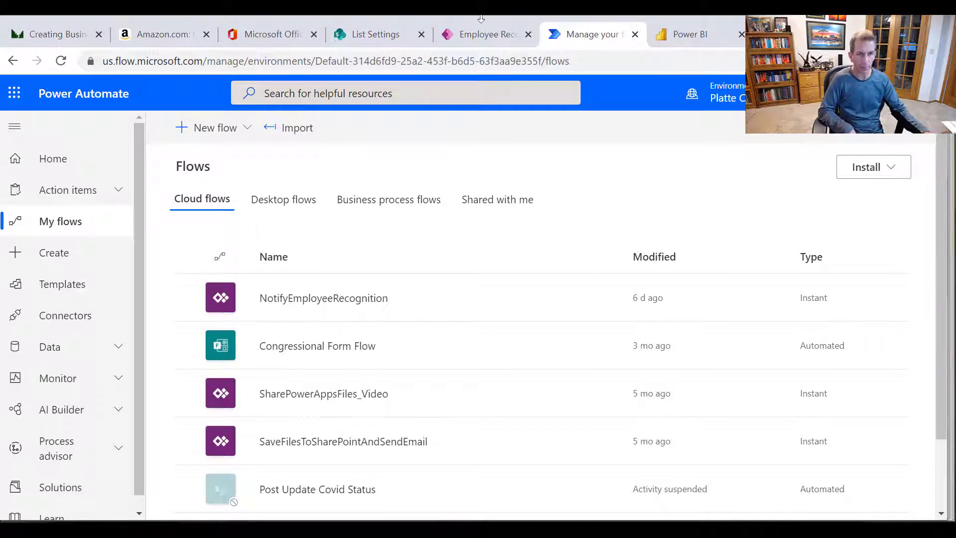
pyautogui.click(321, 298)
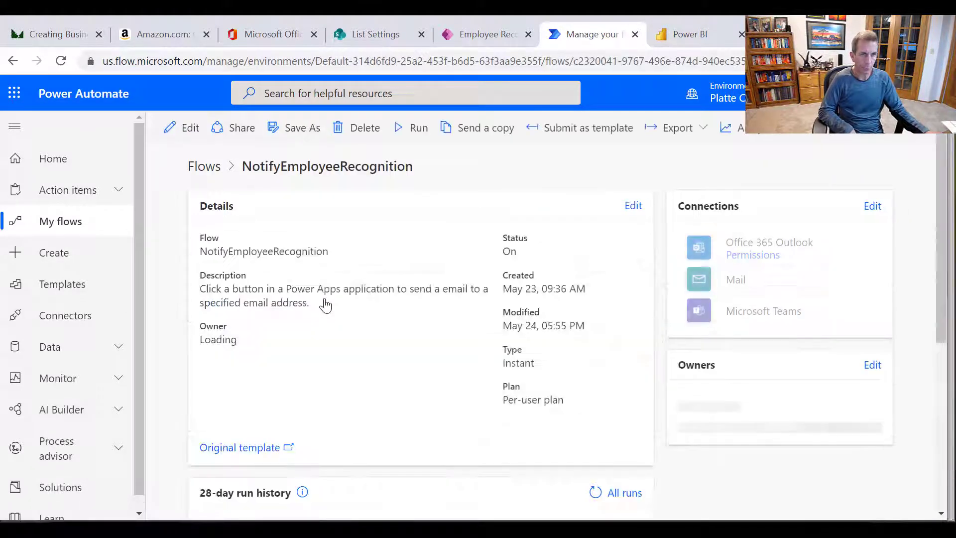
pyautogui.click(180, 128)
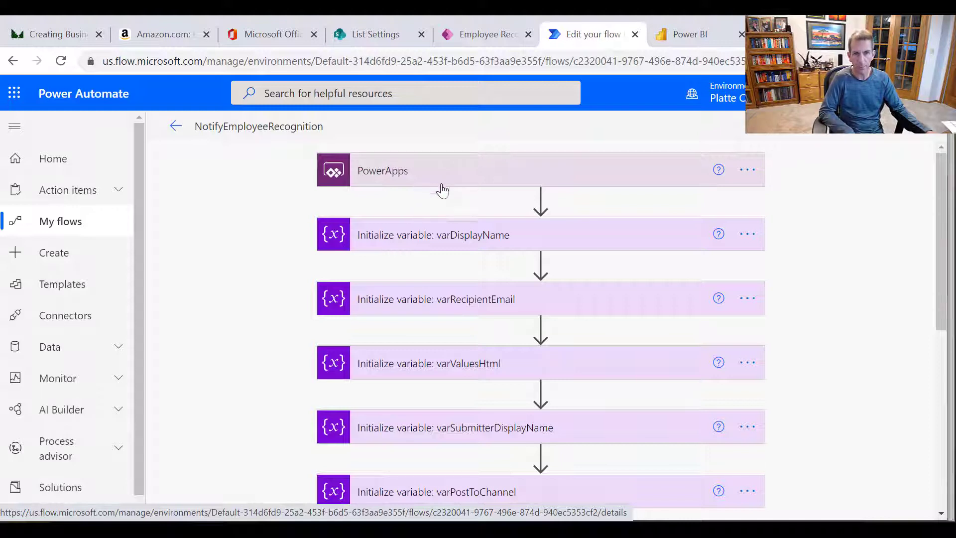
# - Expand the varDisplayName initialize action, highlight its variable name, and show the action's options, including Rename
pyautogui.scroll(-1, 442, 234)
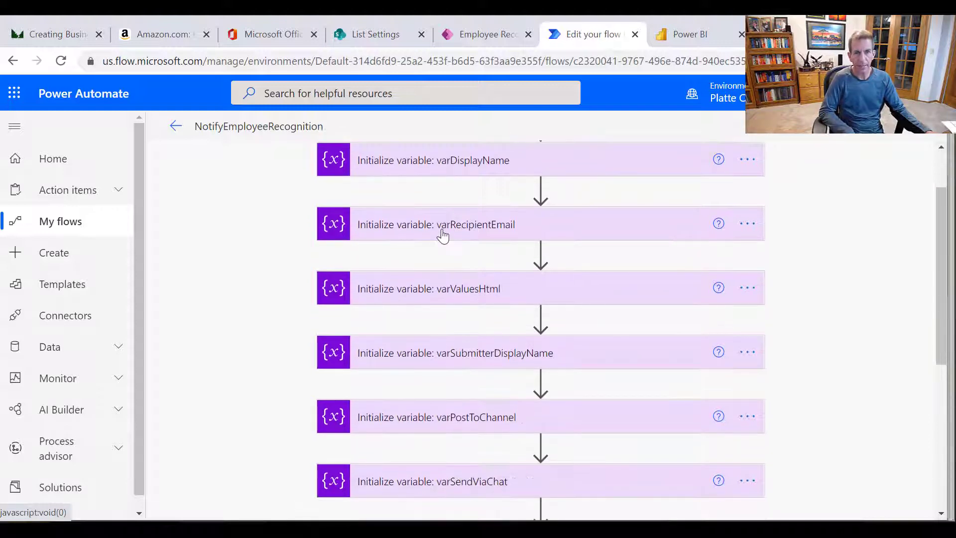
pyautogui.click(445, 164)
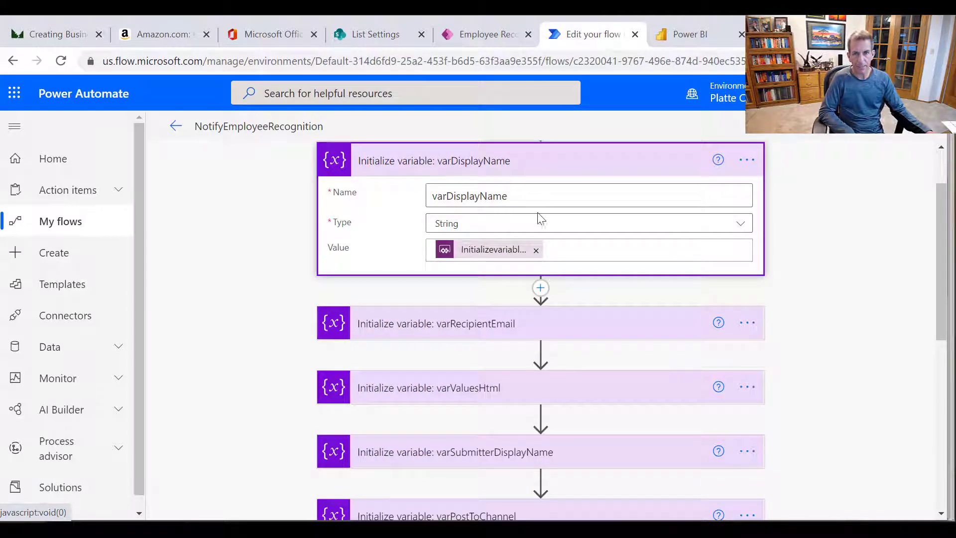
pyautogui.click(529, 193)
pyautogui.moveTo(529, 193); pyautogui.dragTo(405, 195)
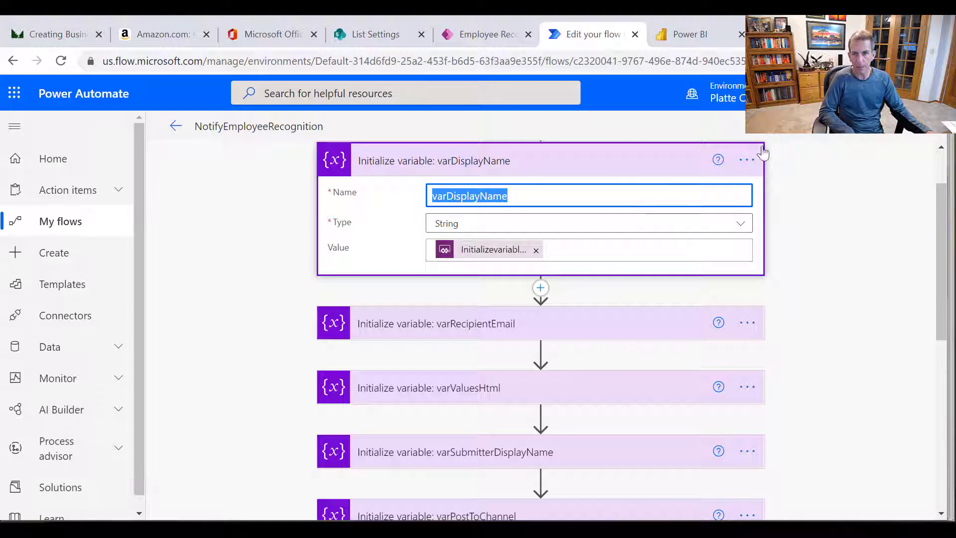
pyautogui.click(754, 159)
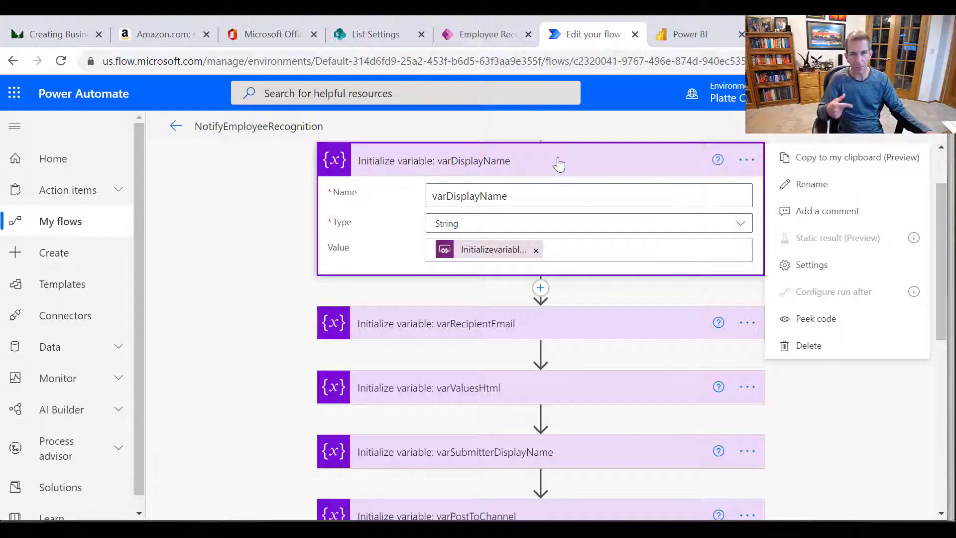
# - Examine the dynamic content available for varDisplayName's value, including Ask in PowerApps, and close the list without changing the value
pyautogui.click(578, 250)
pyautogui.scroll(-3, 827, 380)
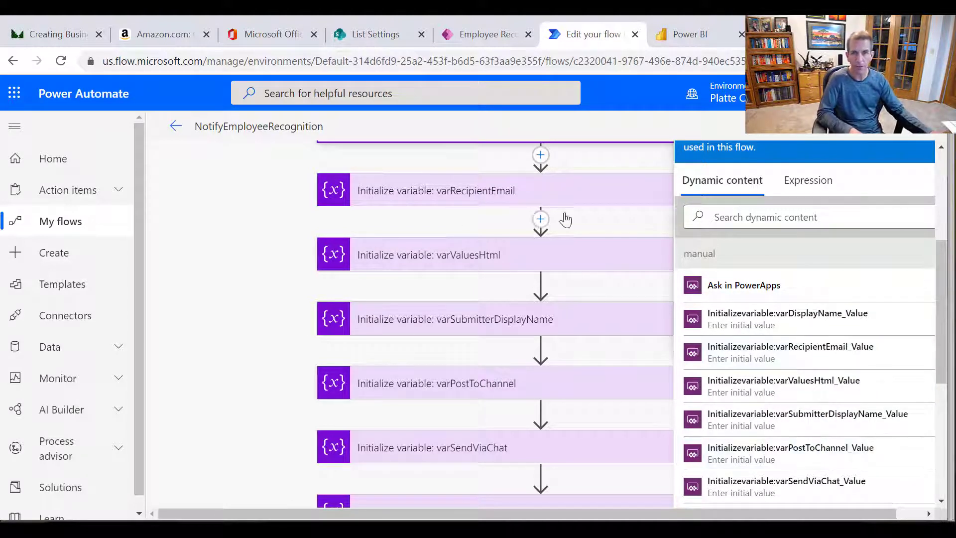
pyautogui.scroll(1, 658, 239)
pyautogui.scroll(3, 638, 227)
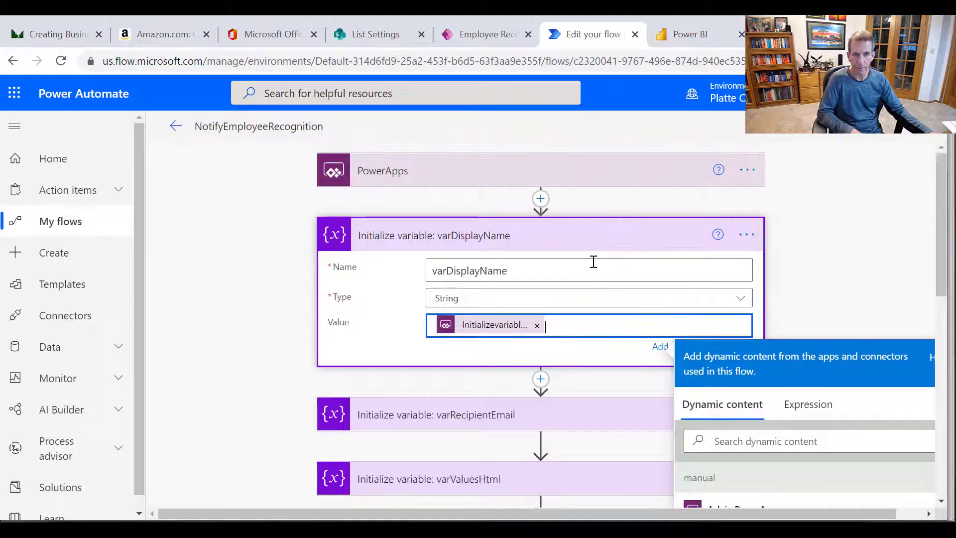
pyautogui.click(865, 230)
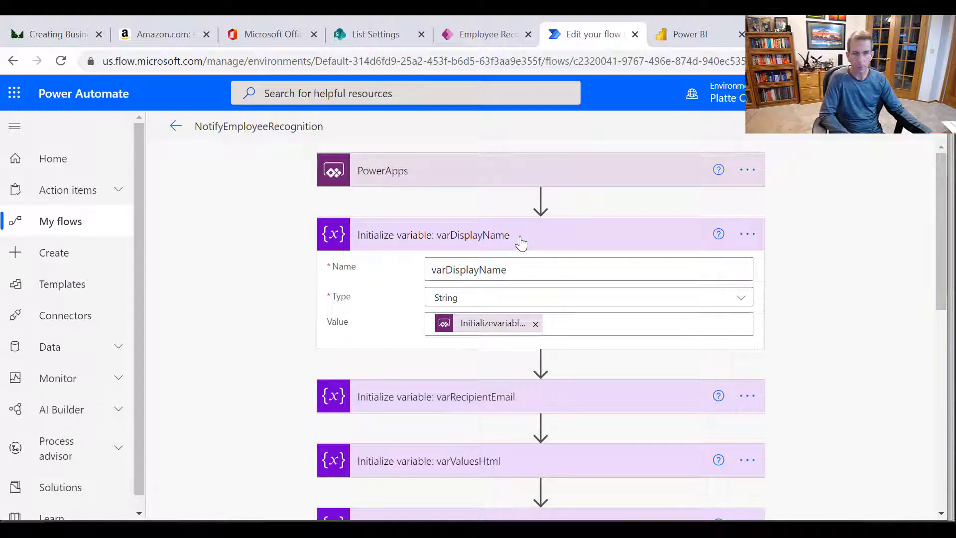
# - Review the flow's remaining initialize variable actions through varSendViaEmail, and expand varSendViaChat to inspect its type and value
pyautogui.scroll(-1, 521, 244)
pyautogui.scroll(-1, 487, 335)
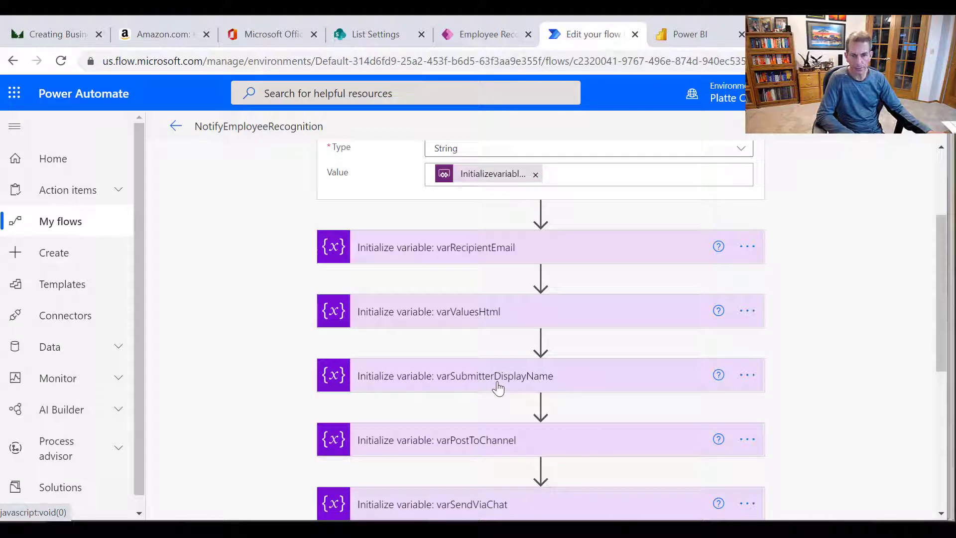
pyautogui.scroll(-2, 498, 388)
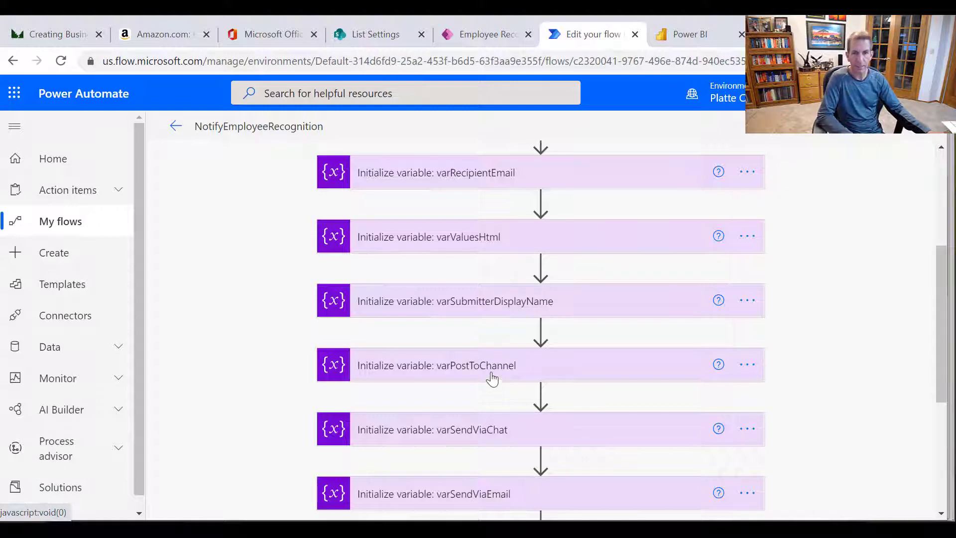
pyautogui.scroll(-2, 488, 372)
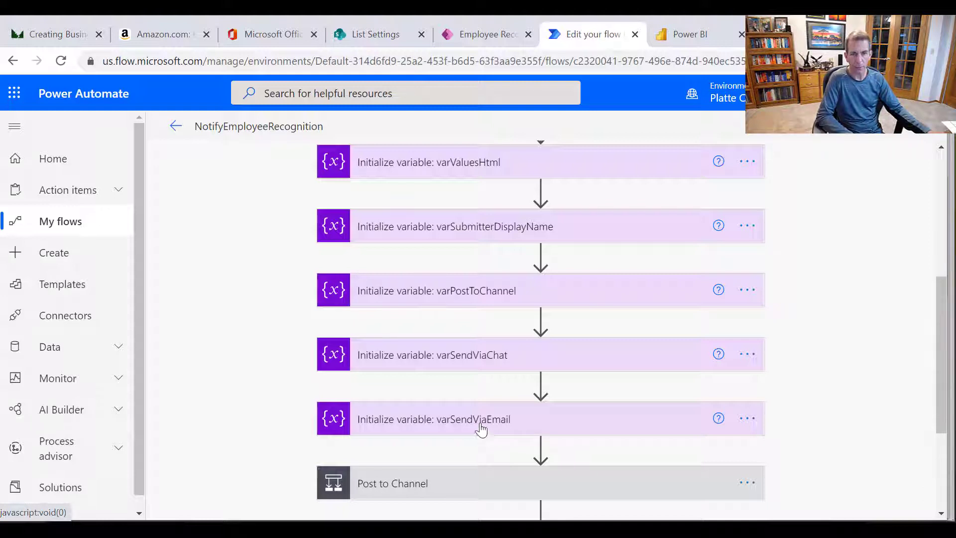
pyautogui.click(471, 367)
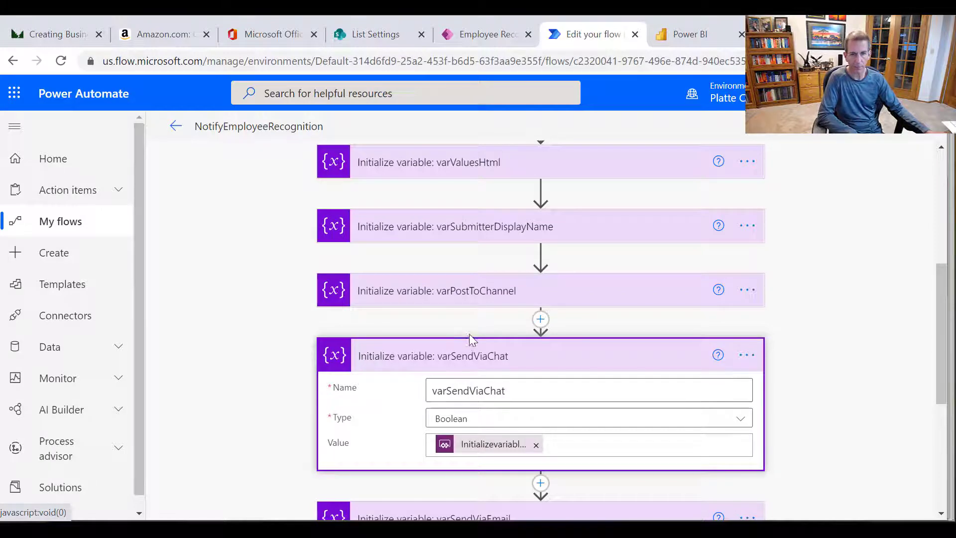
# - Collapse varSendViaChat, expand the Post to Channel condition, and examine its varPostToChannel test and its If yes and If no branches
pyautogui.click(487, 360)
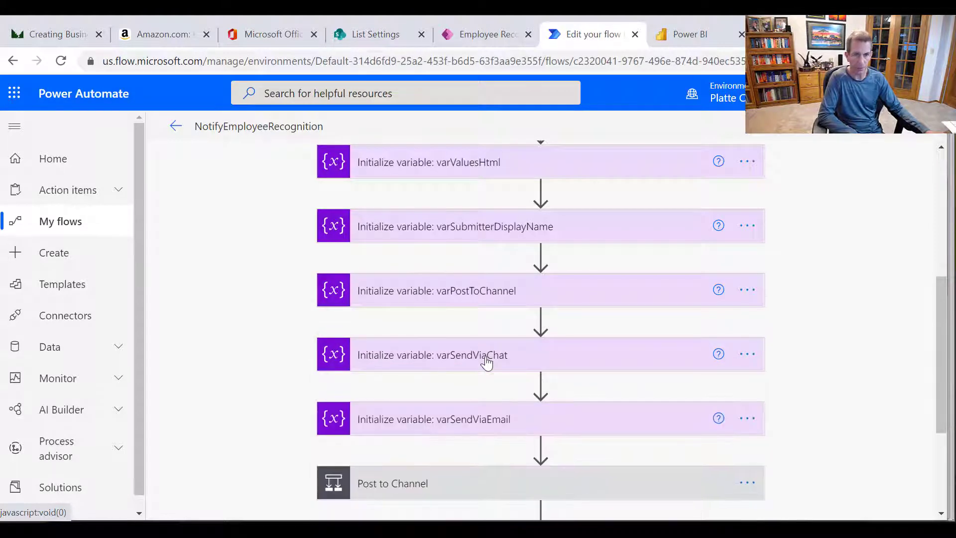
pyautogui.scroll(-2, 486, 364)
pyautogui.click(466, 424)
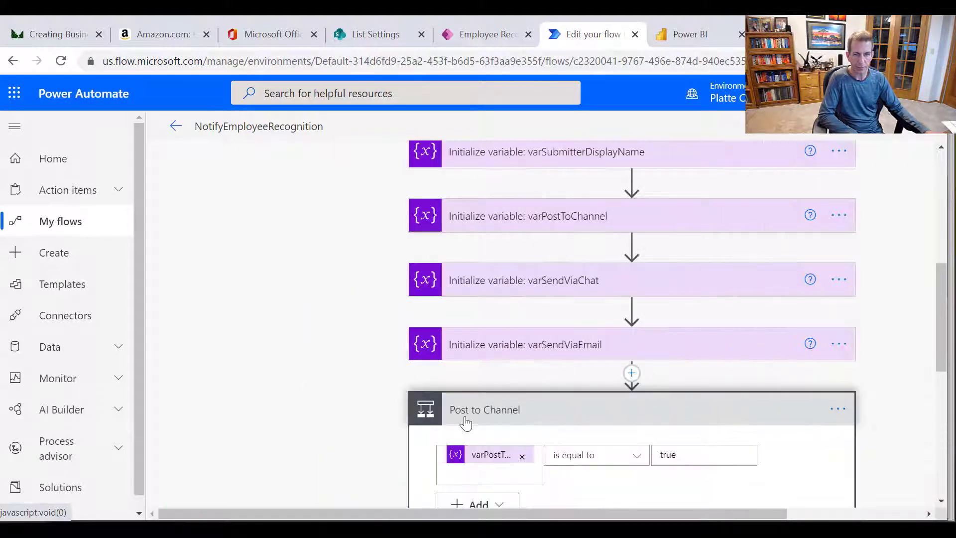
pyautogui.scroll(-3, 571, 406)
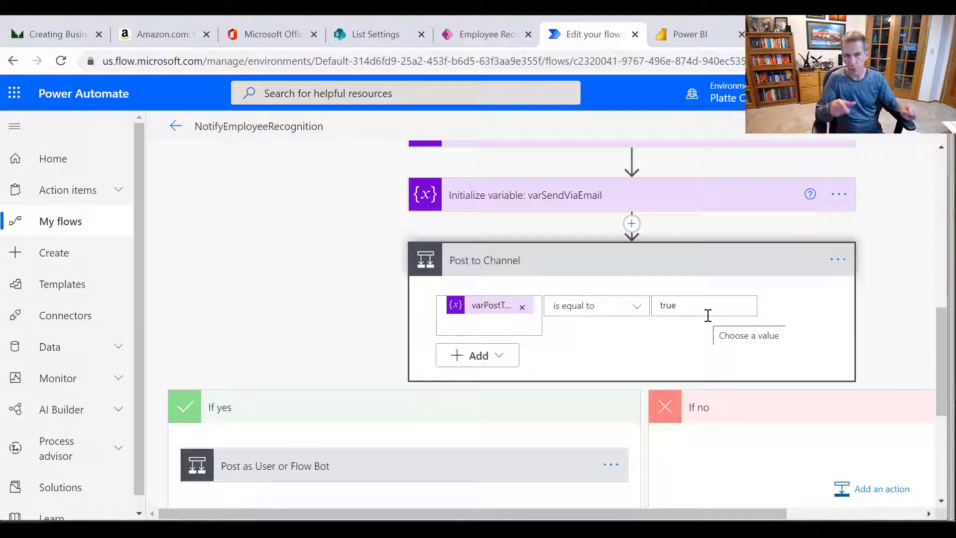
pyautogui.scroll(-3, 643, 271)
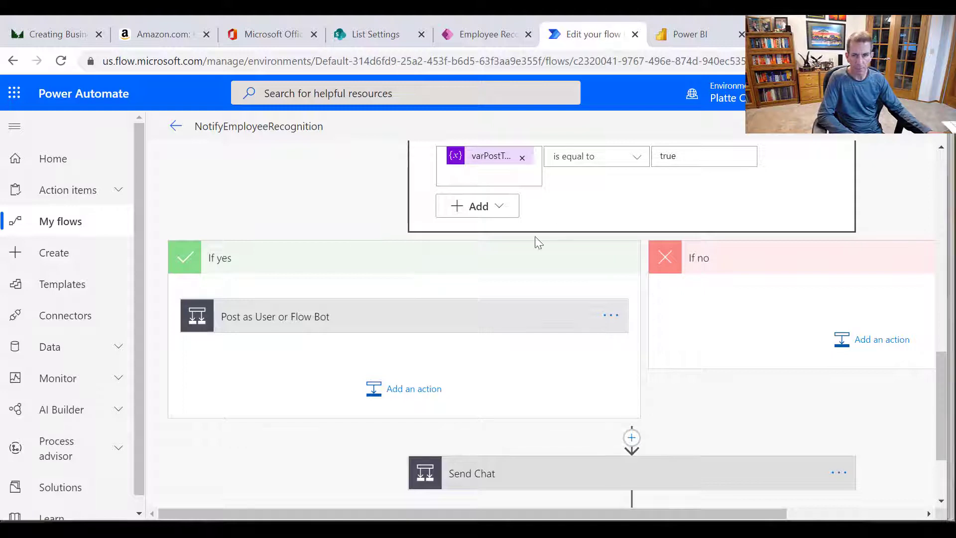
# - Expand the Post as User or Flow Bot condition and its Post a message (V3) action, showing the advanced options with the subject
pyautogui.click(404, 327)
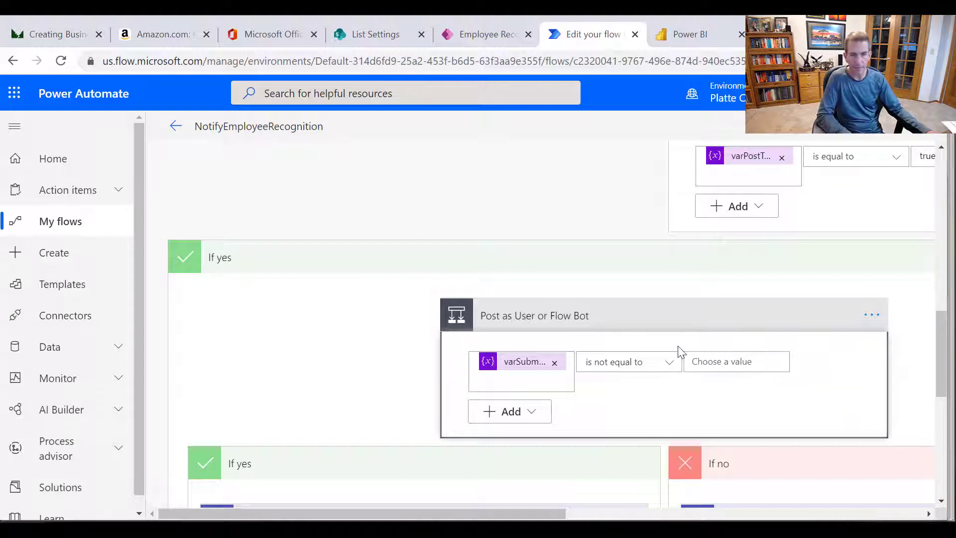
pyautogui.scroll(-3, 680, 351)
pyautogui.click(378, 382)
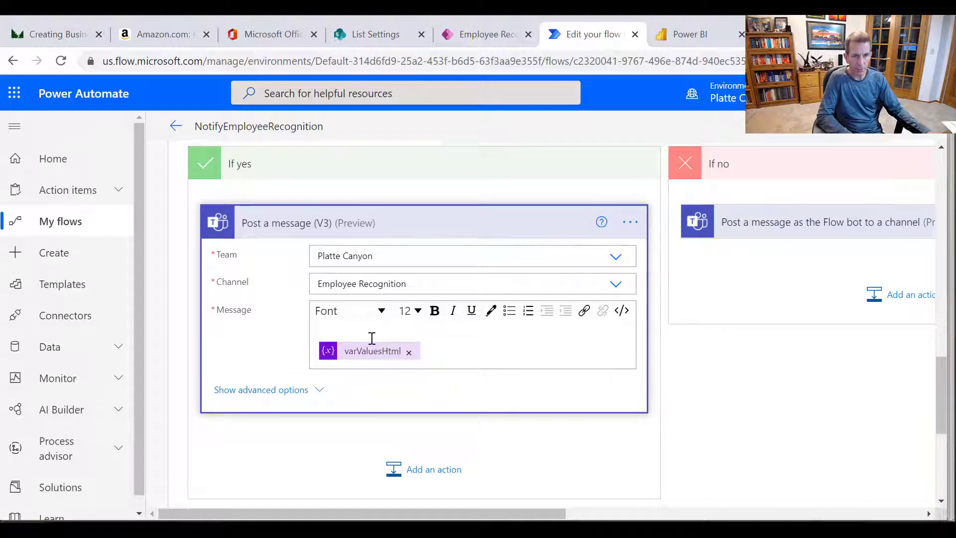
pyautogui.scroll(2, 374, 350)
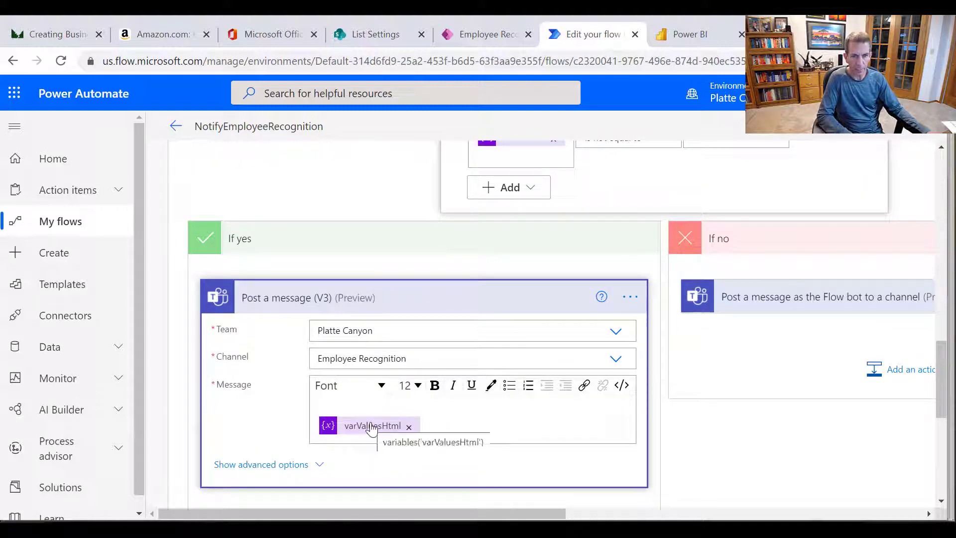
pyautogui.click(266, 466)
pyautogui.scroll(-2, 377, 446)
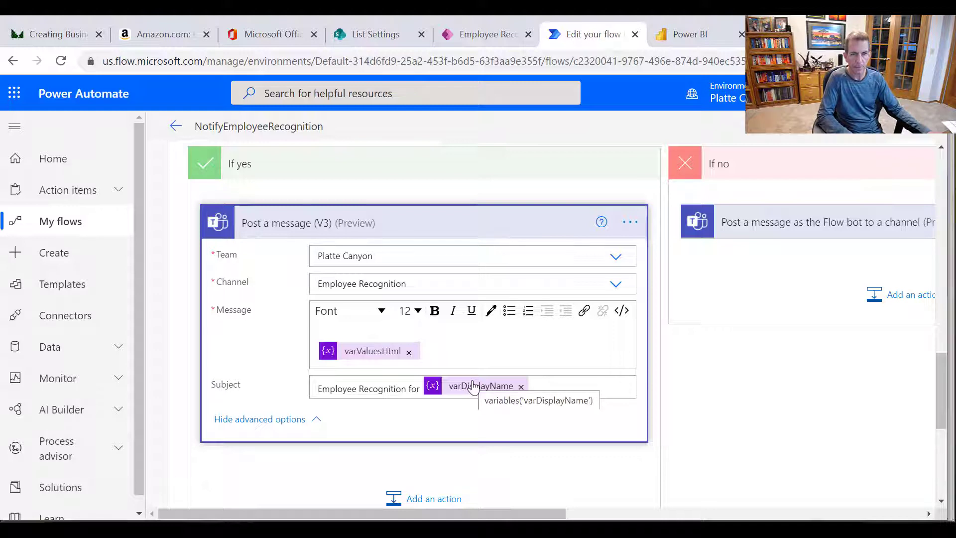
# - Expand the If no branch's Post a message as the Flow bot to a channel action and highlight the <at> recipient mention in its message
pyautogui.scroll(3, 772, 306)
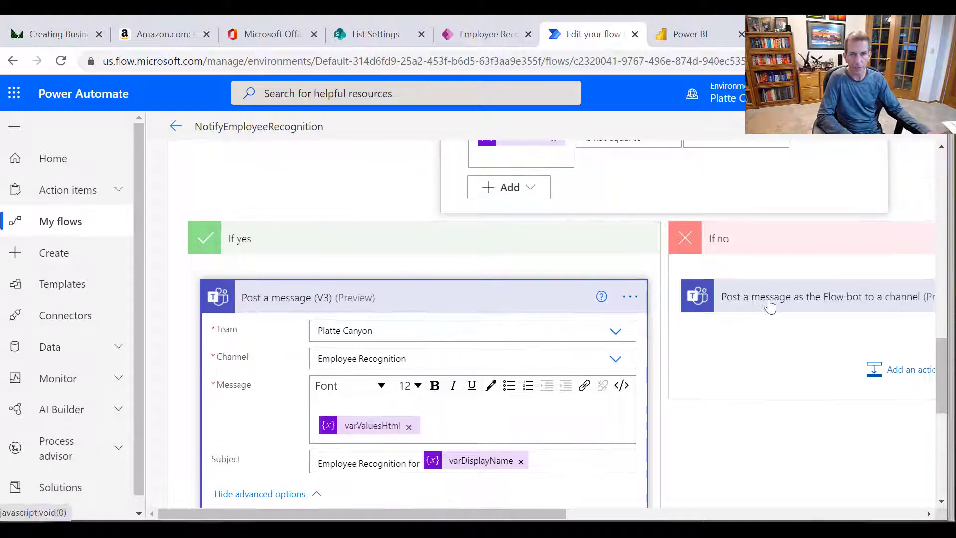
pyautogui.click(780, 373)
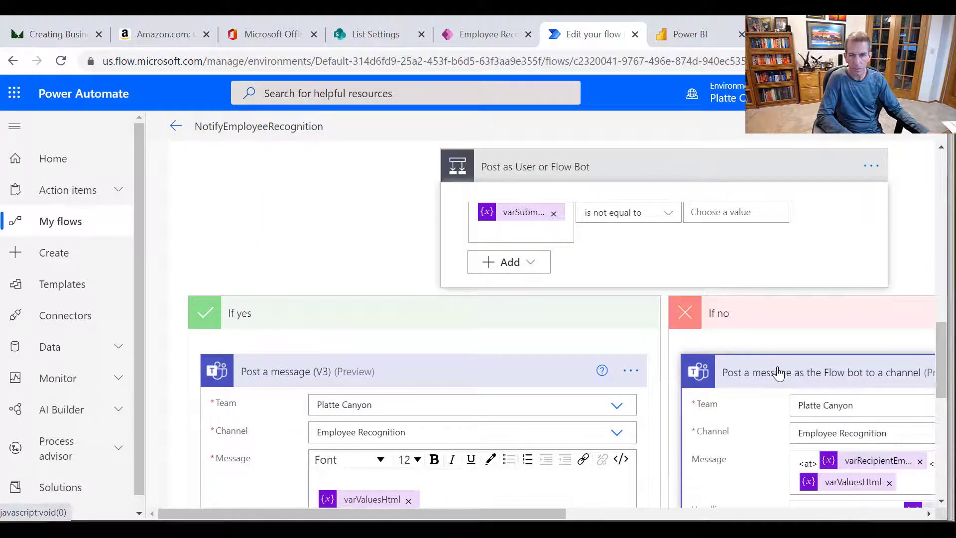
pyautogui.scroll(-2, 780, 373)
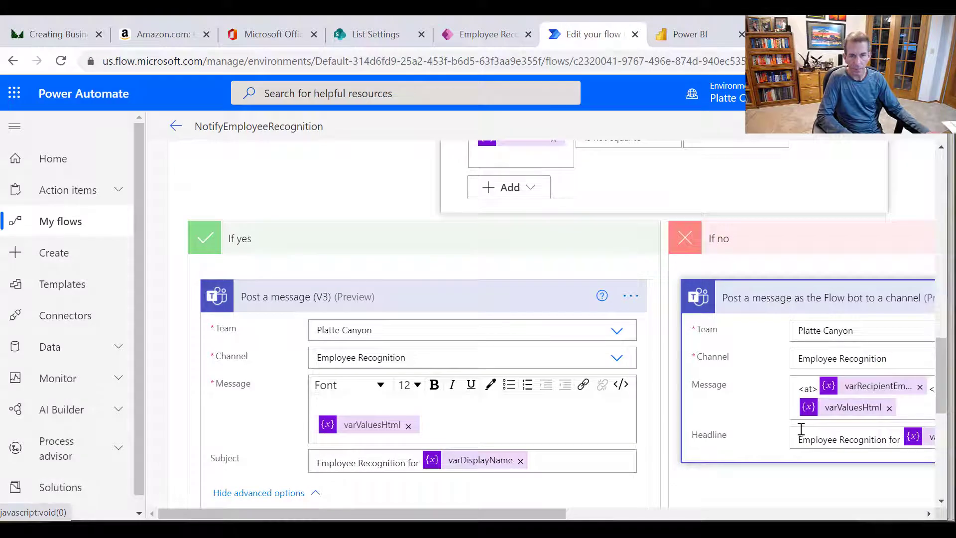
pyautogui.moveTo(505, 512); pyautogui.dragTo(668, 512)
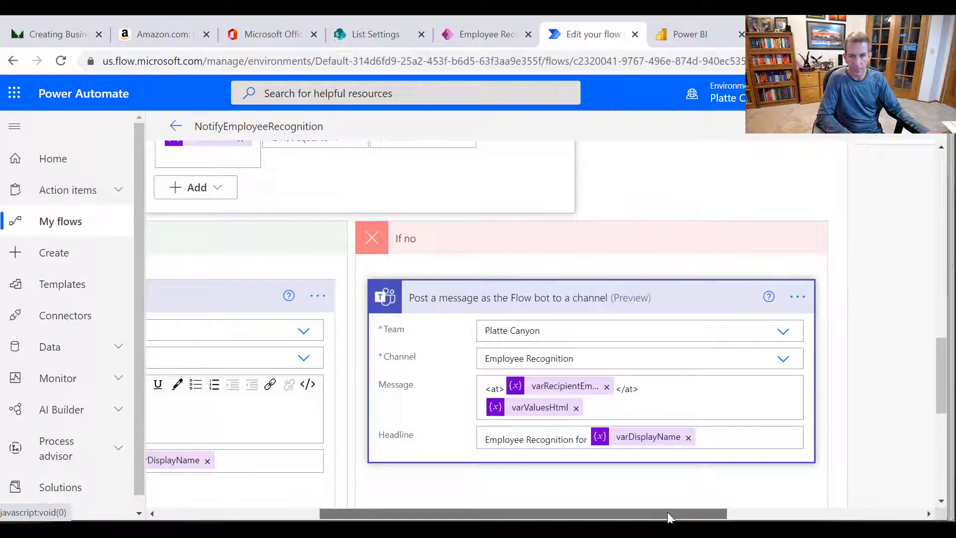
pyautogui.moveTo(647, 391); pyautogui.dragTo(487, 386)
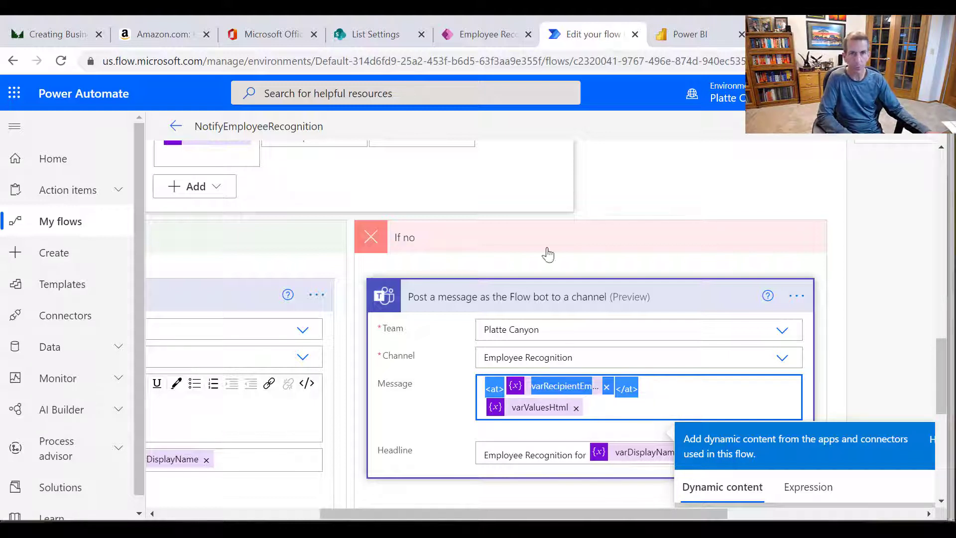
# - Switch to Teams, show the Employee Recognition channel's posts, and read the full 3:57 PM recognition message posted by the submitter
pyautogui.hotkey('alt', 'Tab')
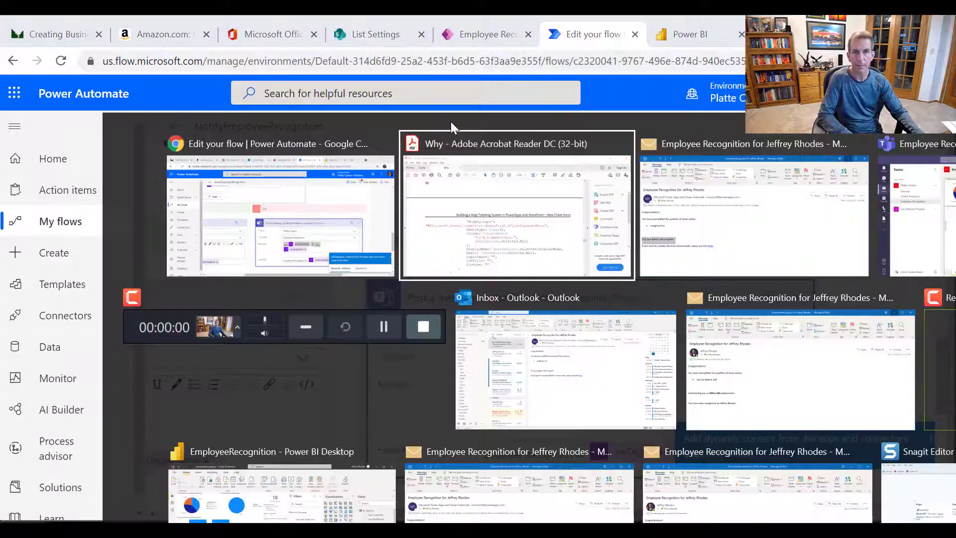
pyautogui.press('Tab')
pyautogui.press('Tab')
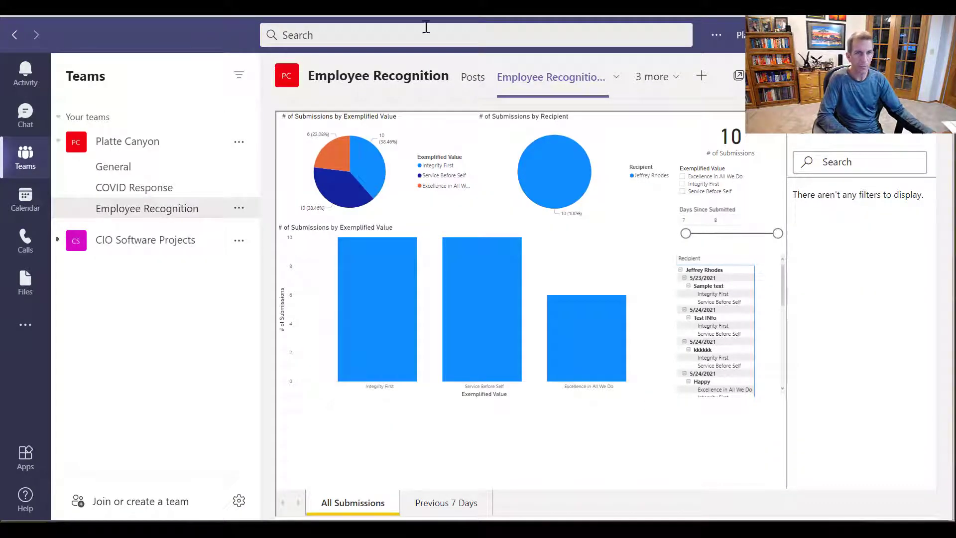
pyautogui.click(473, 79)
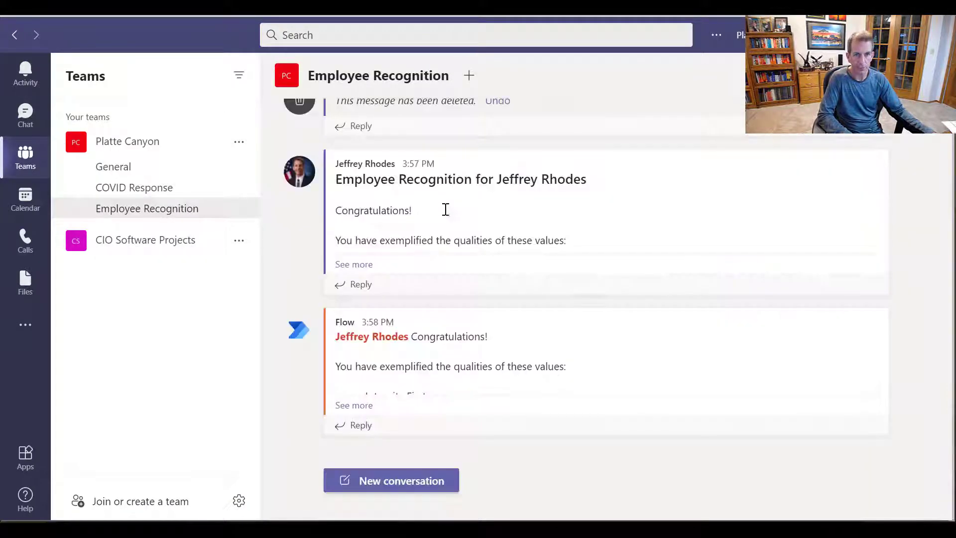
pyautogui.click(371, 269)
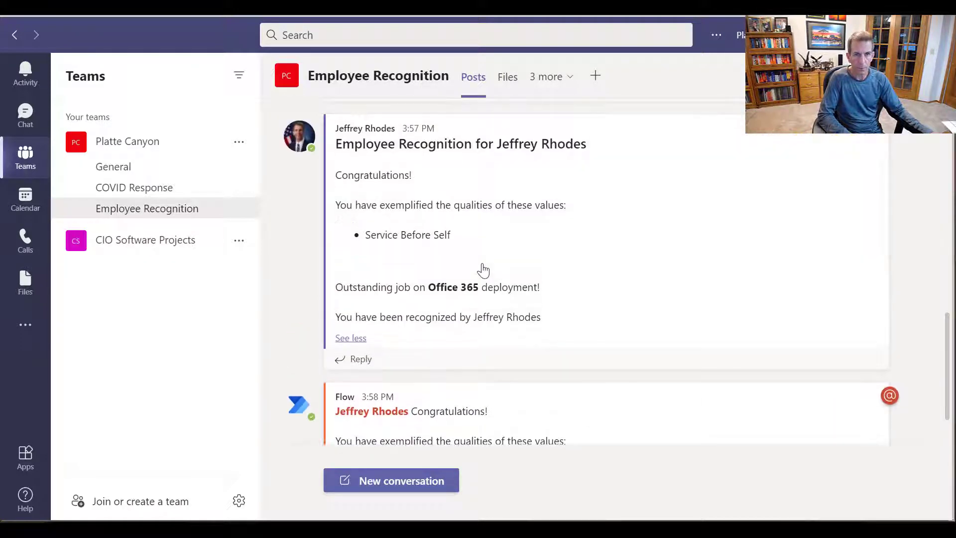
pyautogui.scroll(1, 483, 266)
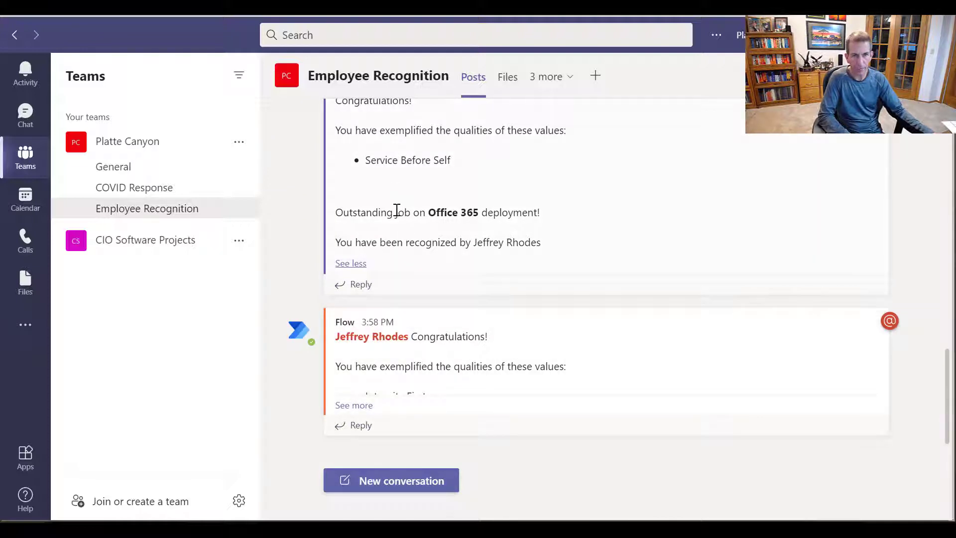
pyautogui.scroll(3, 399, 234)
pyautogui.scroll(-2, 418, 309)
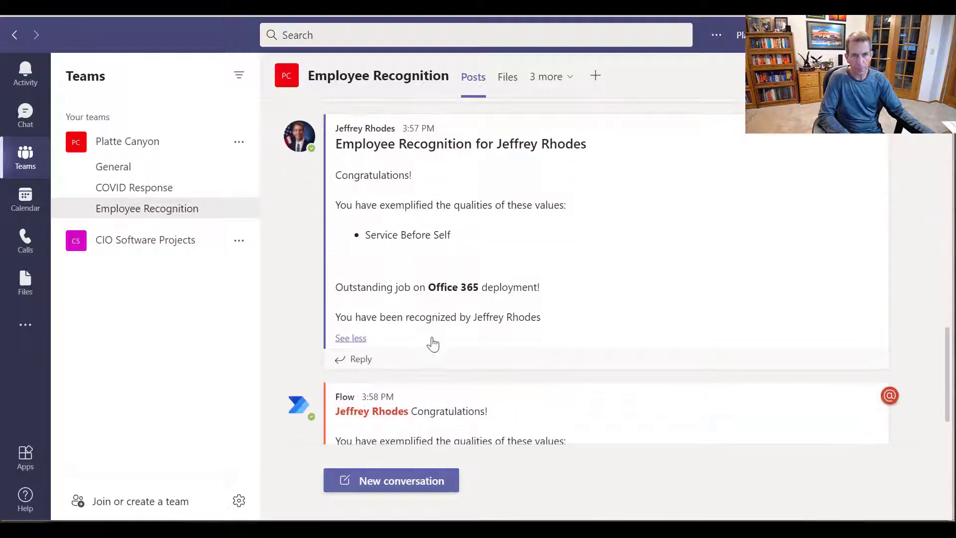
pyautogui.scroll(-2, 451, 310)
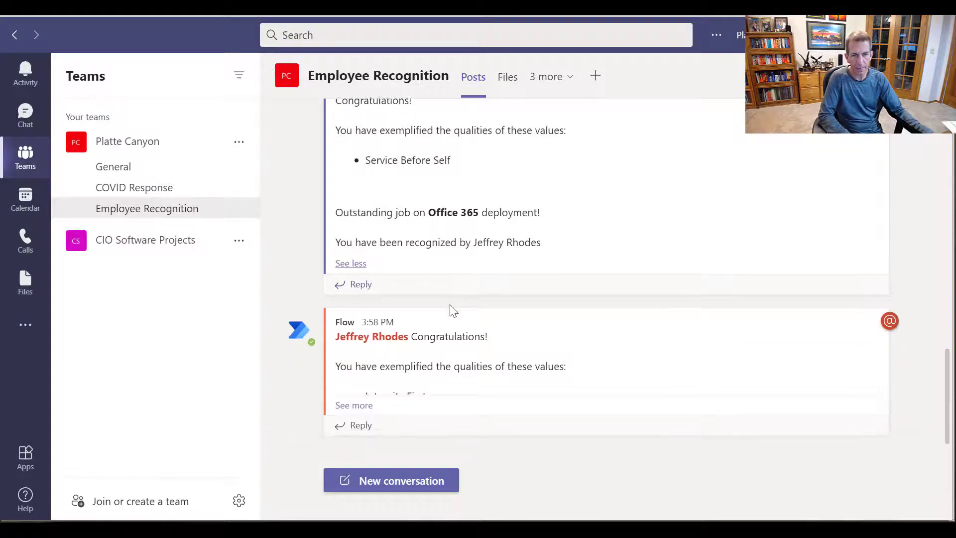
# - Expand the 3:58 PM Flow bot post and compare its mention, headline and footer with the submitter's post above
pyautogui.click(355, 406)
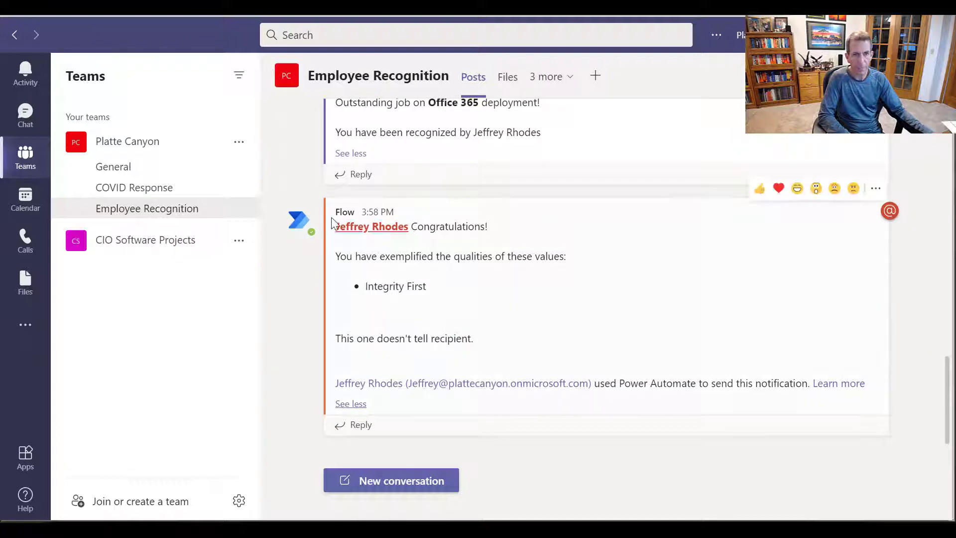
pyautogui.scroll(2, 323, 152)
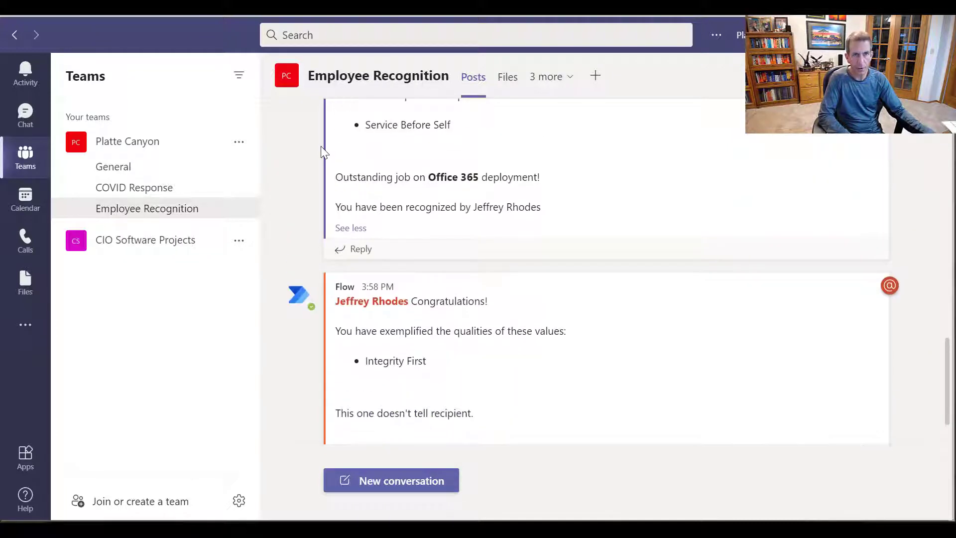
pyautogui.scroll(2, 322, 152)
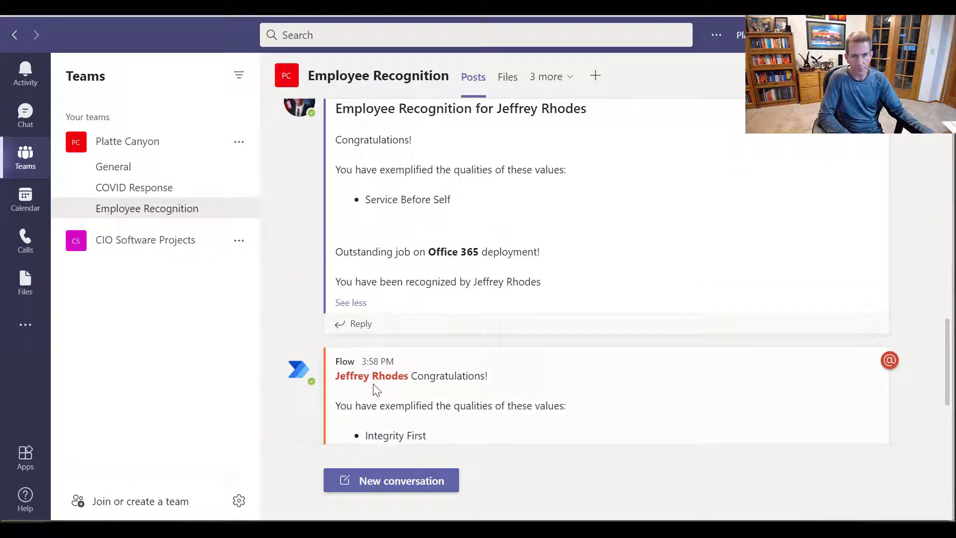
pyautogui.scroll(-4, 377, 390)
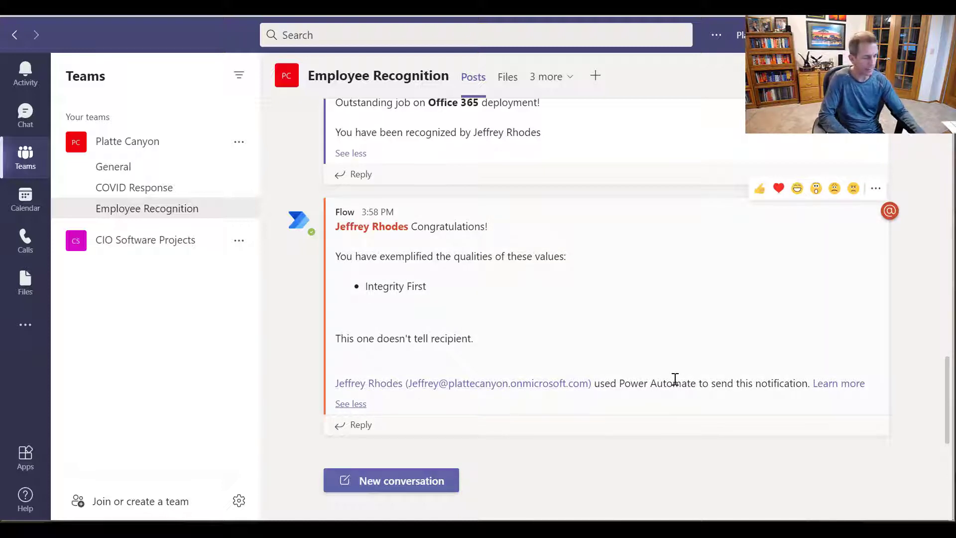
# - Switch back to the flow in Power Automate and expand the Send Chat condition to examine its test and branches
pyautogui.hotkey('alt', 'Tab')
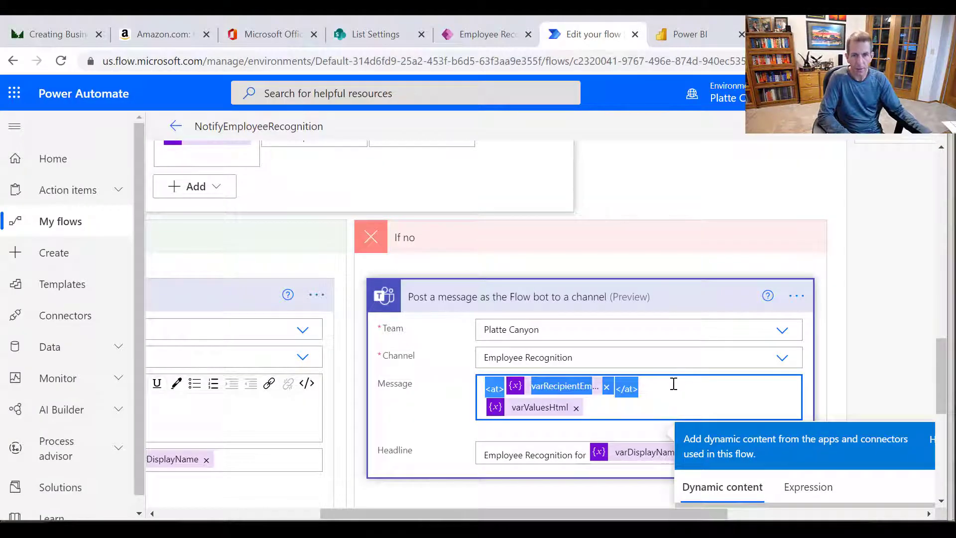
pyautogui.moveTo(391, 513); pyautogui.dragTo(249, 509)
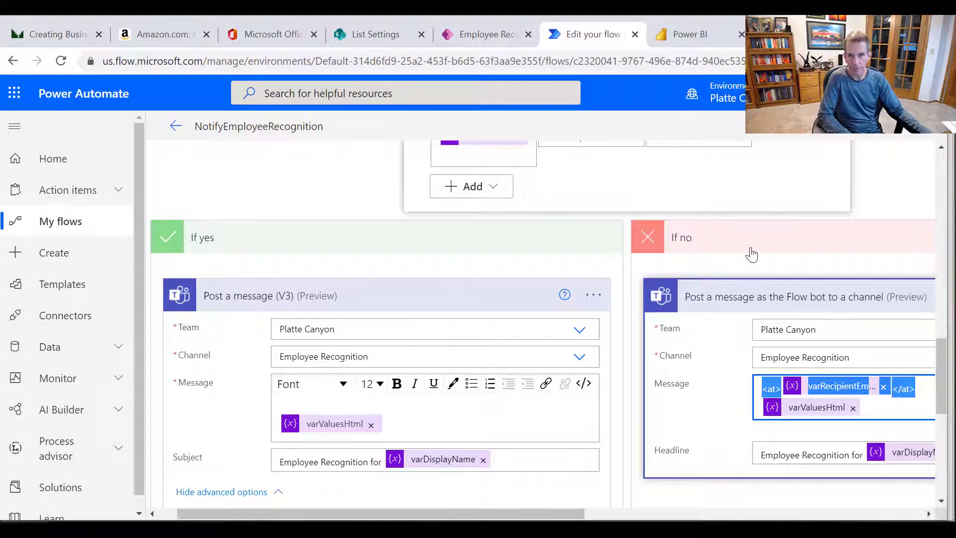
pyautogui.scroll(-3, 754, 252)
pyautogui.scroll(-3, 753, 252)
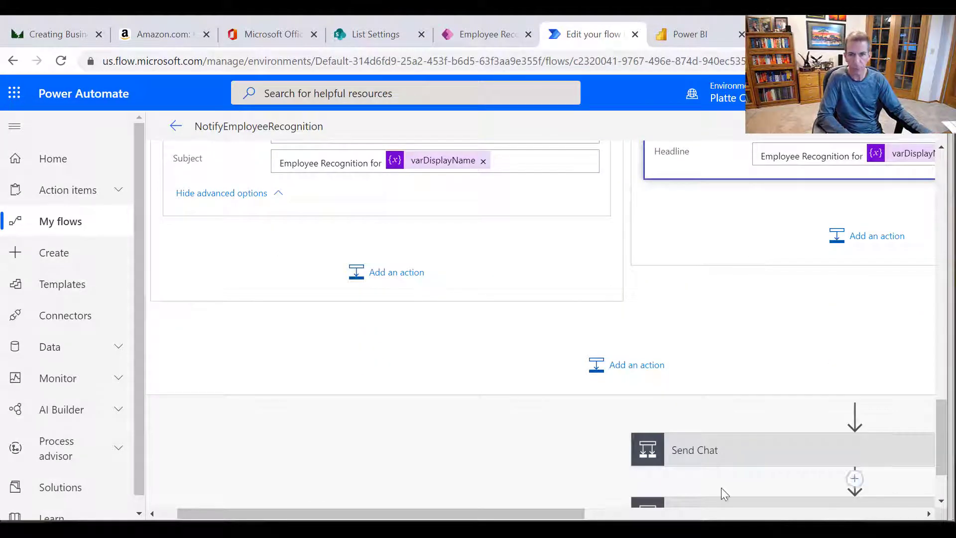
pyautogui.moveTo(519, 515); pyautogui.dragTo(702, 502)
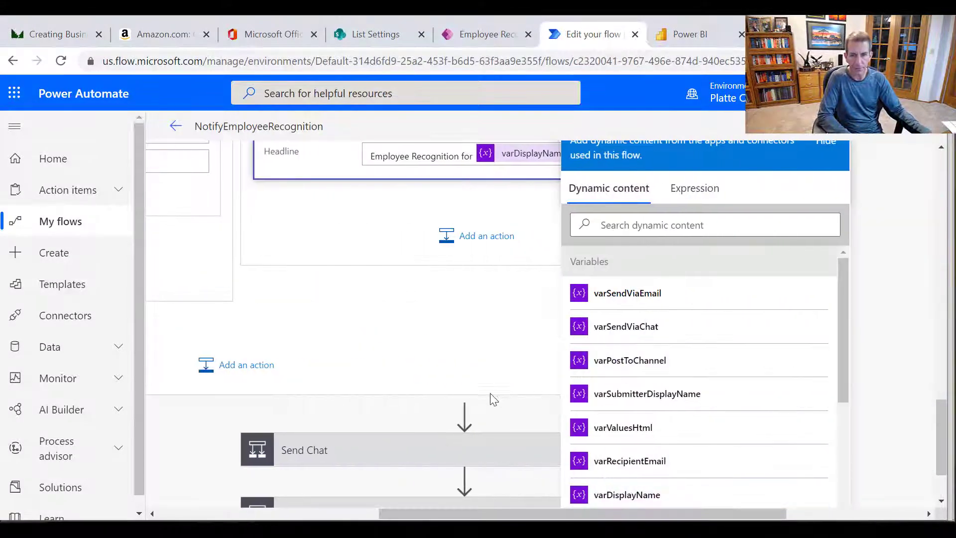
pyautogui.click(397, 453)
pyautogui.scroll(-6, 397, 420)
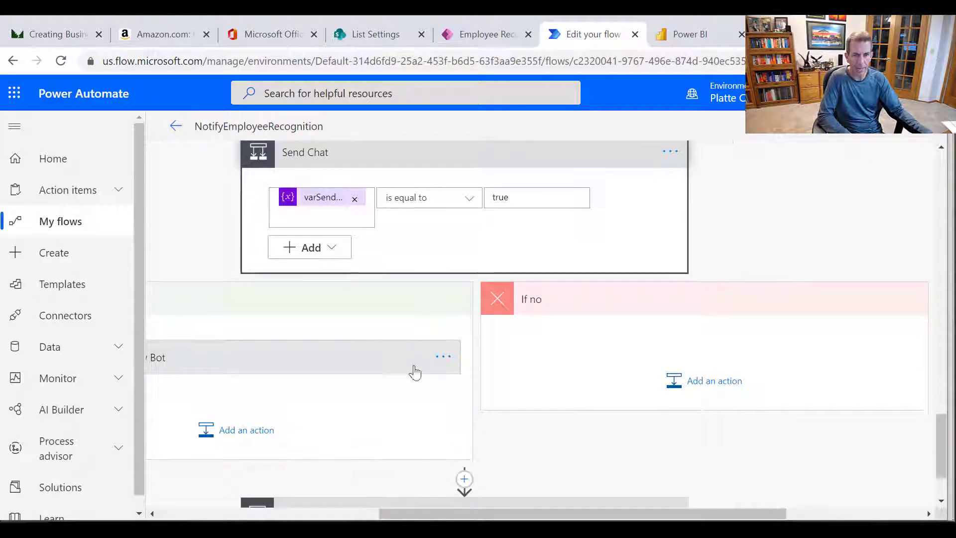
# - Expand the Send as User or Flow Bot condition in Send Chat's If yes branch and review its test and two message actions
pyautogui.click(355, 514)
pyautogui.click(618, 362)
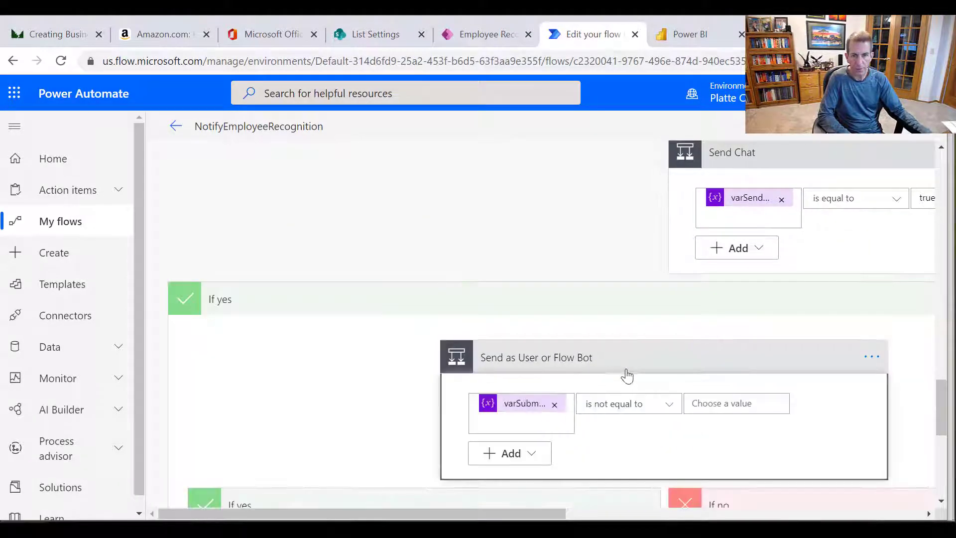
pyautogui.scroll(-3, 607, 359)
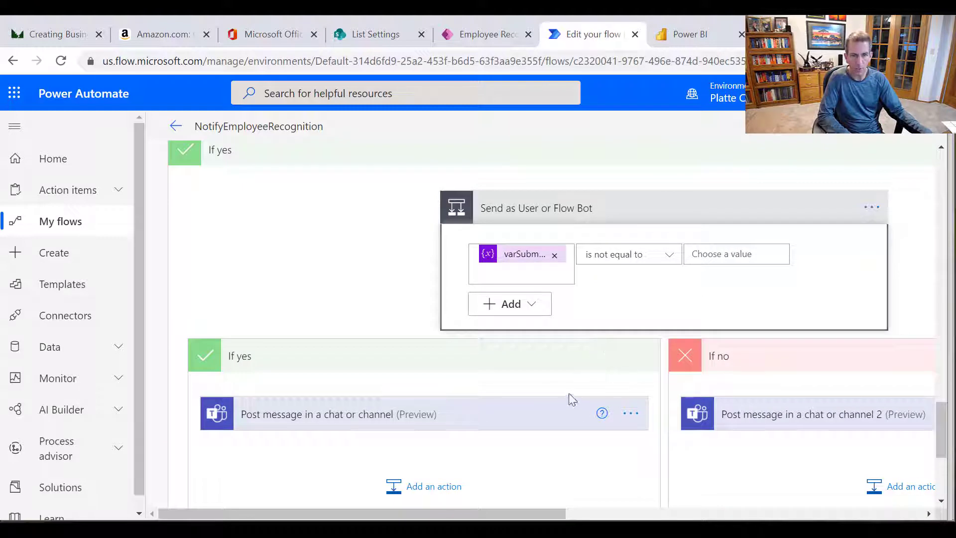
pyautogui.scroll(-2, 568, 399)
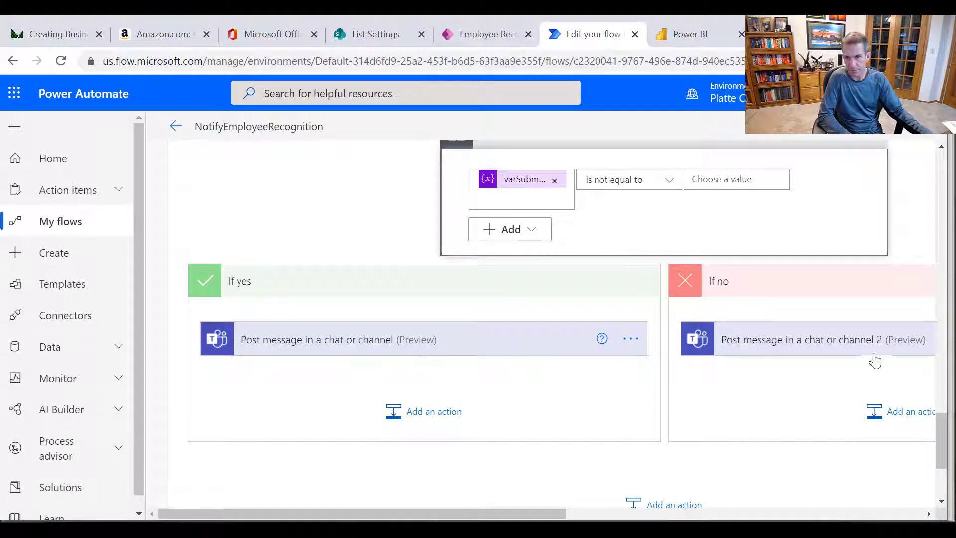
# - Expand both Post message in a chat or channel actions and examine their Flow bot settings, recipients and messages, including the hidden span
pyautogui.click(415, 344)
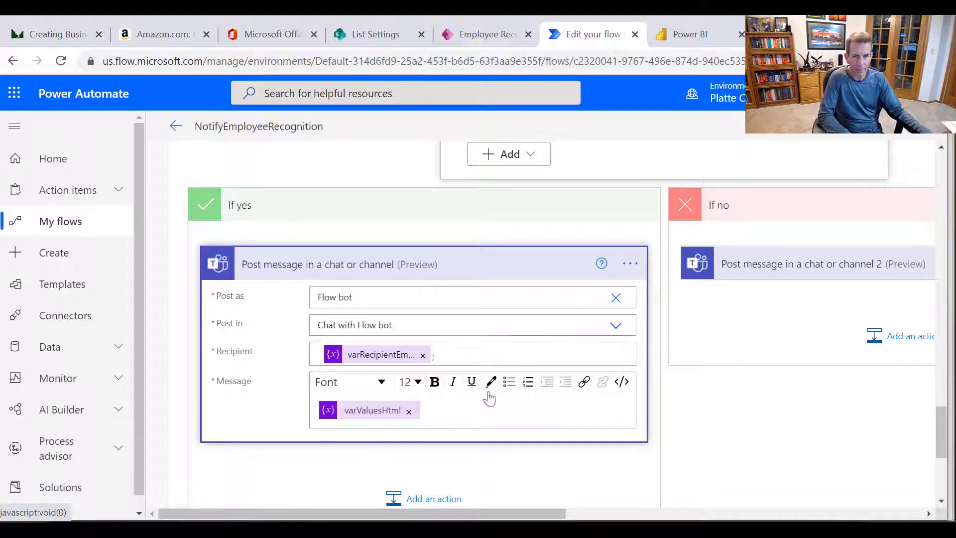
pyautogui.click(775, 273)
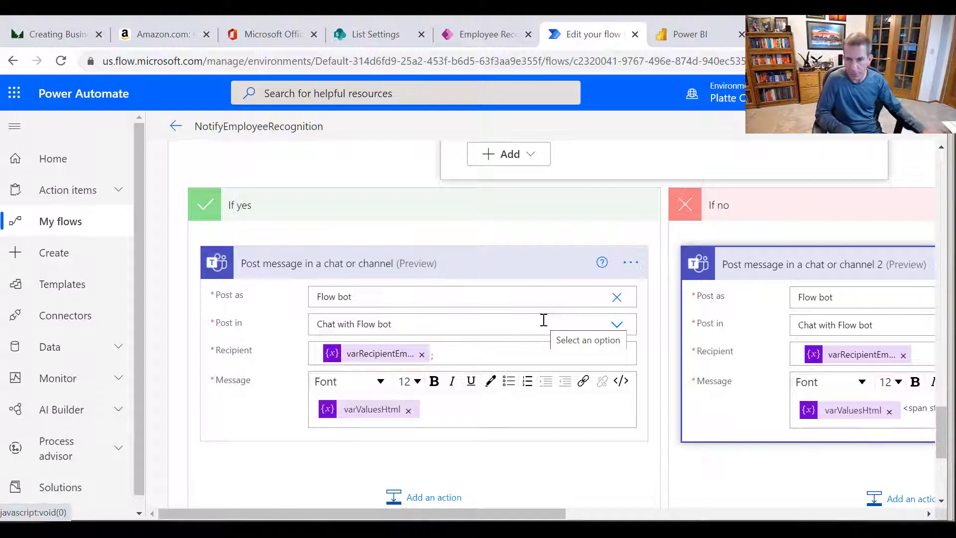
pyautogui.moveTo(552, 515); pyautogui.dragTo(674, 516)
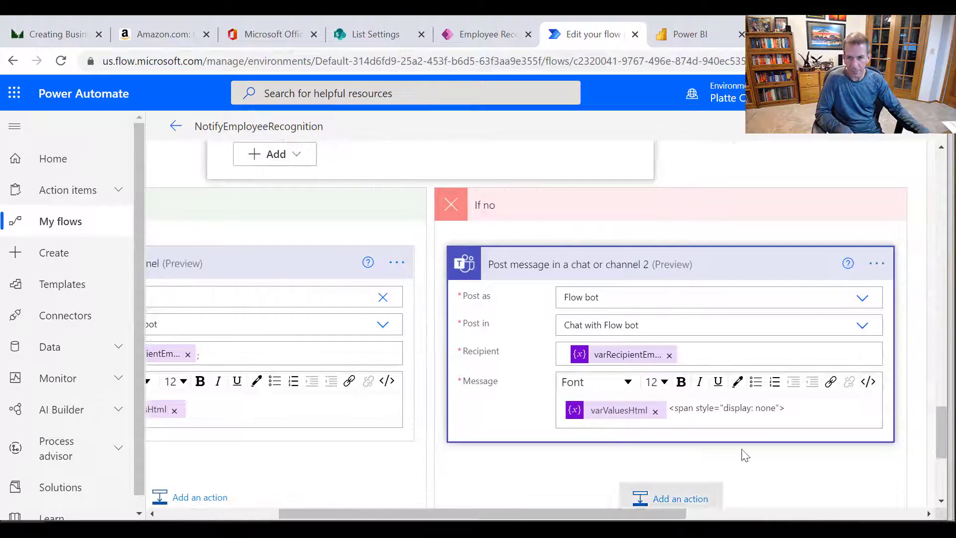
# - Delete the <span style="display: none"> text from the message of the If no branch's Post message in a chat or channel 2 action
pyautogui.moveTo(794, 408); pyautogui.dragTo(670, 407)
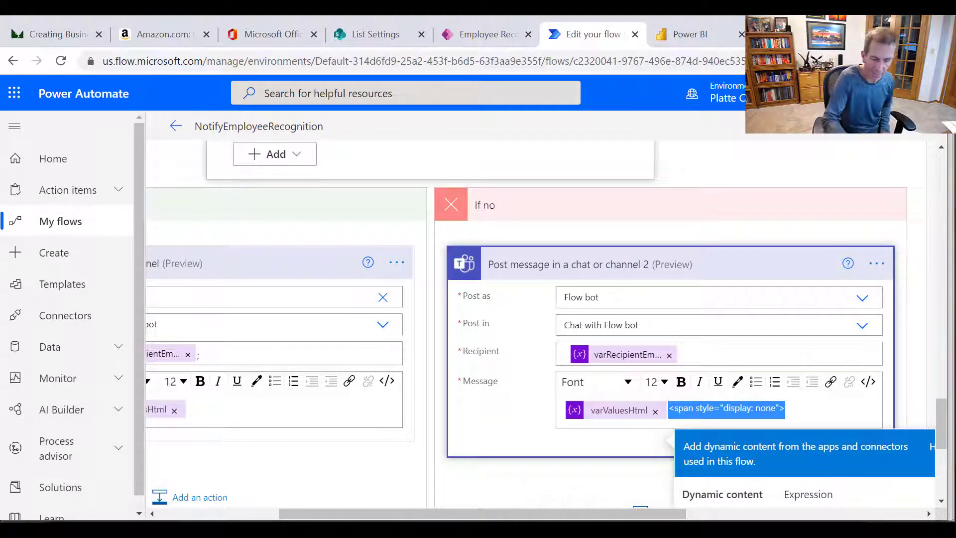
pyautogui.press('BackSpace')
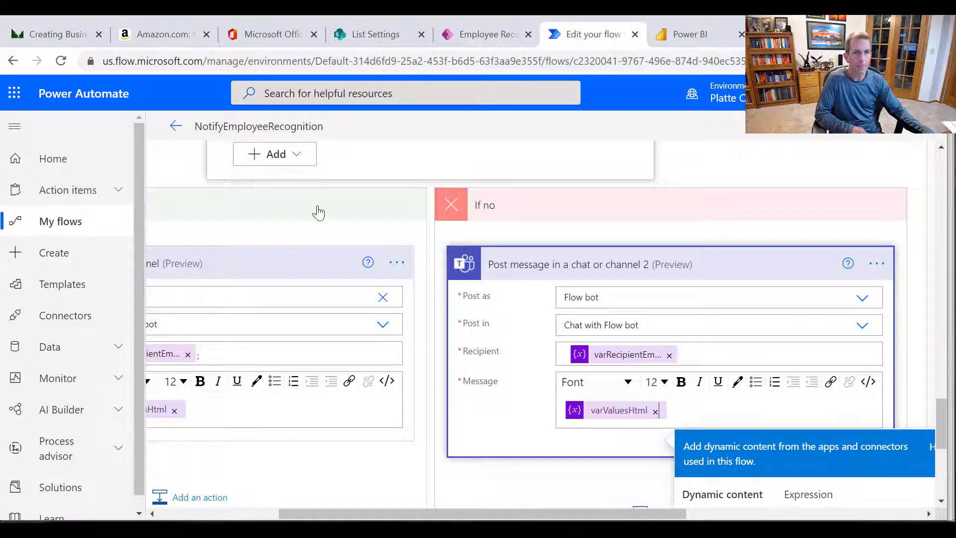
pyautogui.scroll(3, 318, 208)
# - Expand the Send Email condition and its nested Send as User or as Service condition to examine their tests and branches
pyautogui.scroll(-5, 323, 299)
pyautogui.scroll(-5, 348, 419)
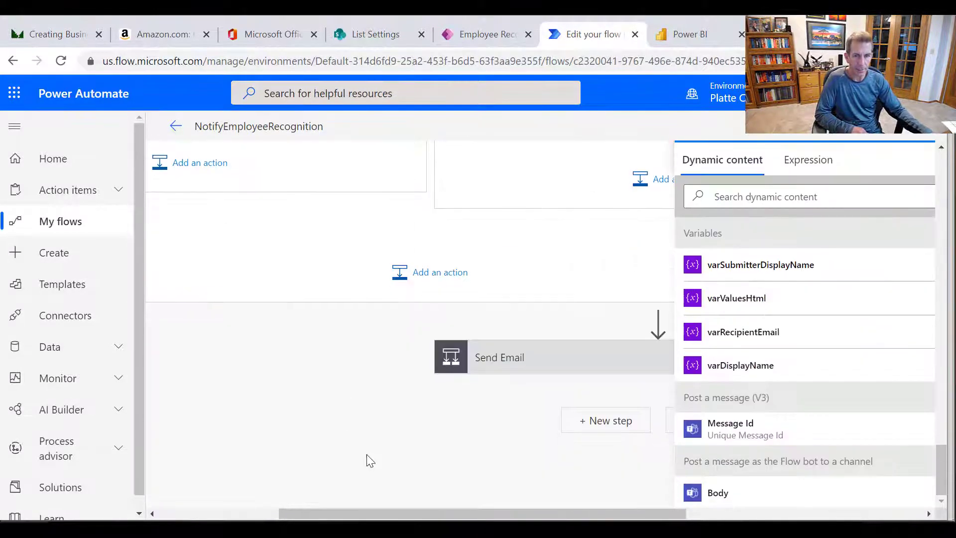
pyautogui.click(583, 371)
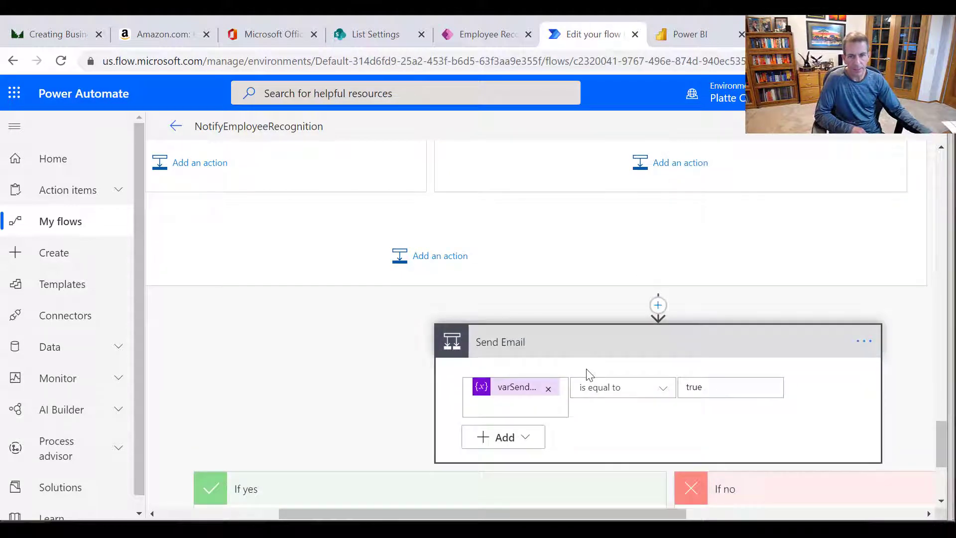
pyautogui.scroll(-3, 588, 372)
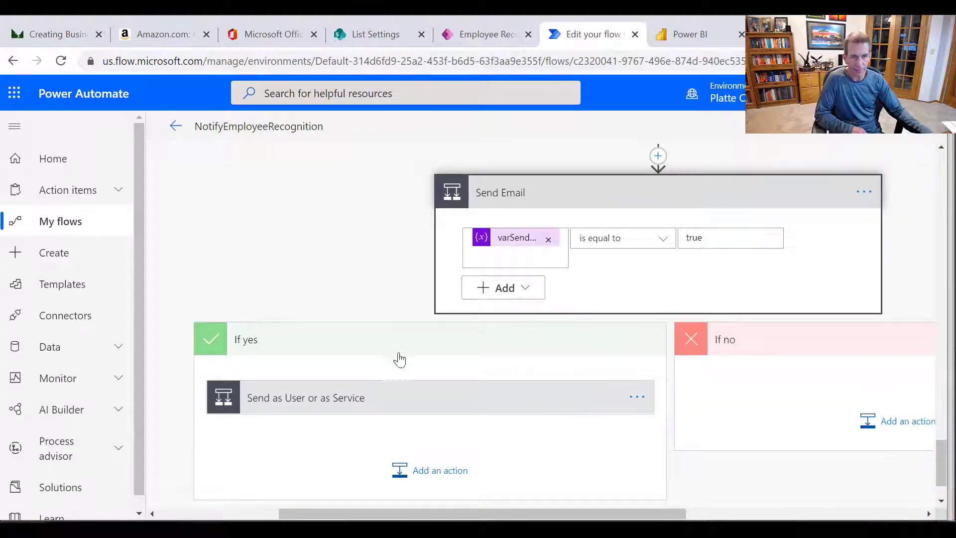
pyautogui.click(401, 413)
pyautogui.scroll(-5, 401, 398)
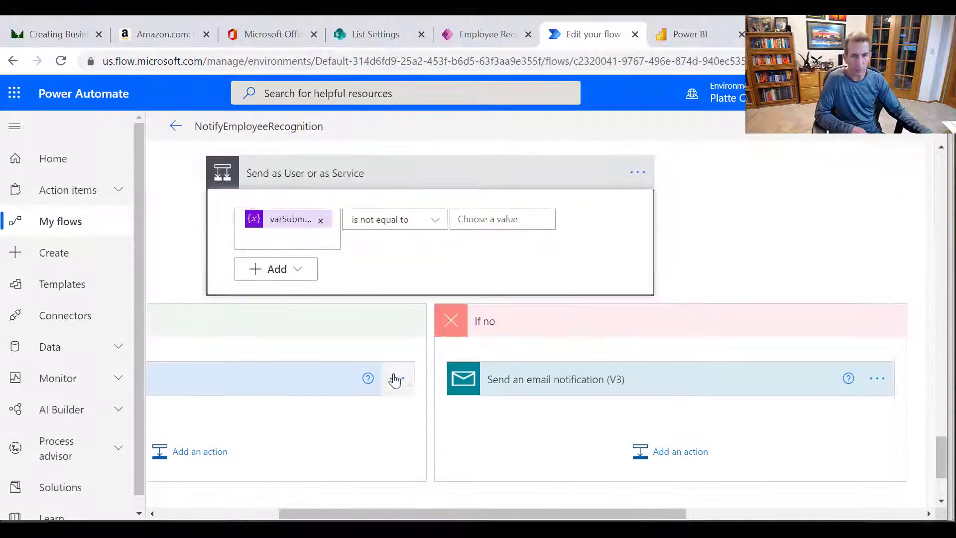
# - Expand the If yes branch's Send an email (V2) action and review its recipient, subject, body and advanced options
pyautogui.moveTo(408, 511); pyautogui.dragTo(273, 503)
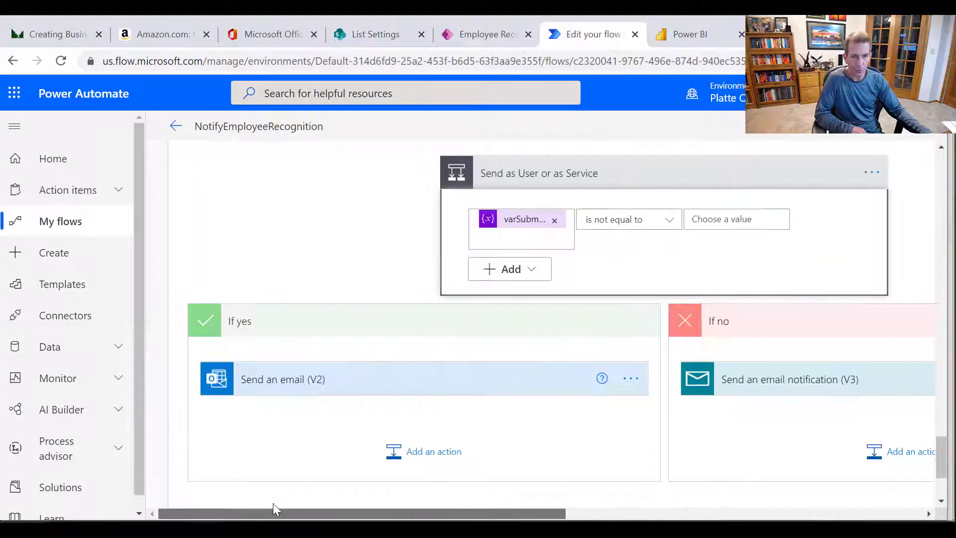
pyautogui.click(247, 385)
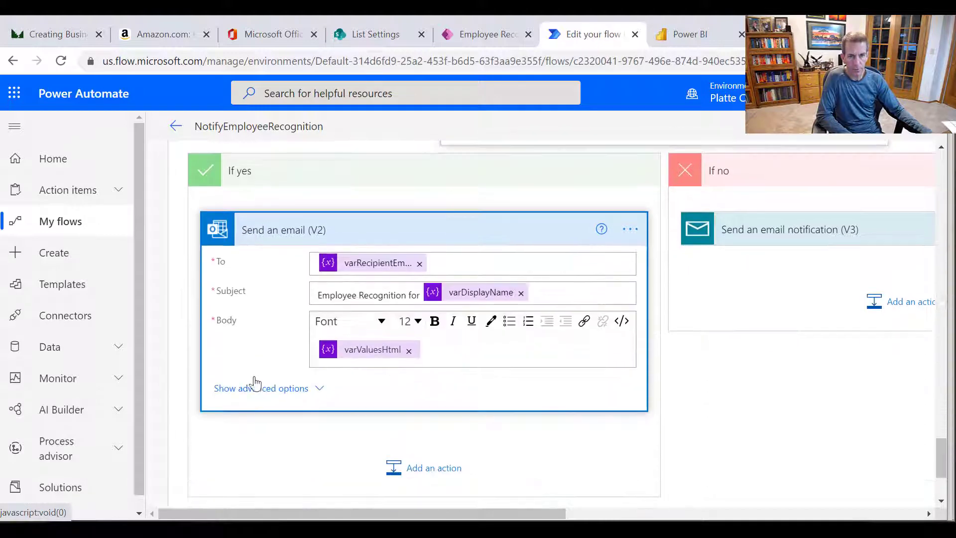
pyautogui.click(265, 391)
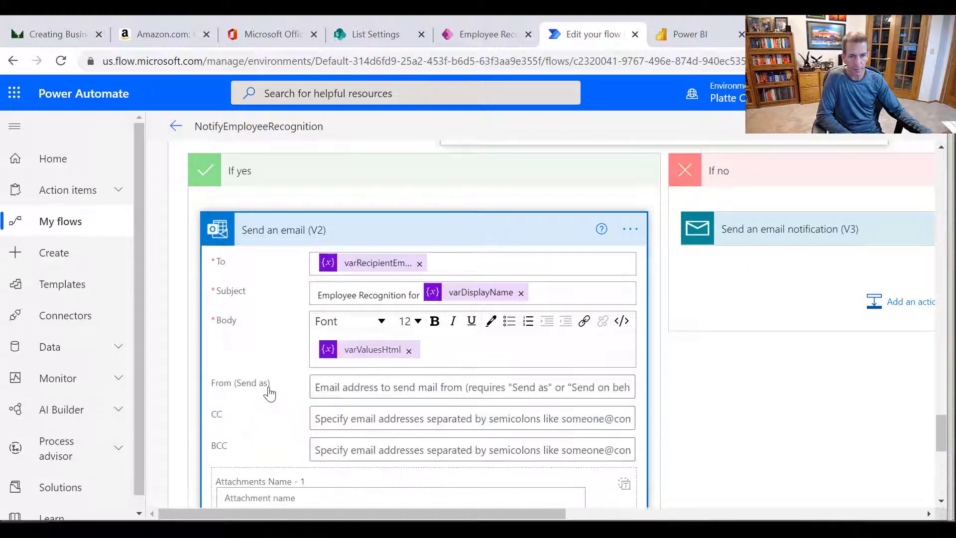
pyautogui.scroll(-2, 411, 391)
pyautogui.scroll(-4, 393, 468)
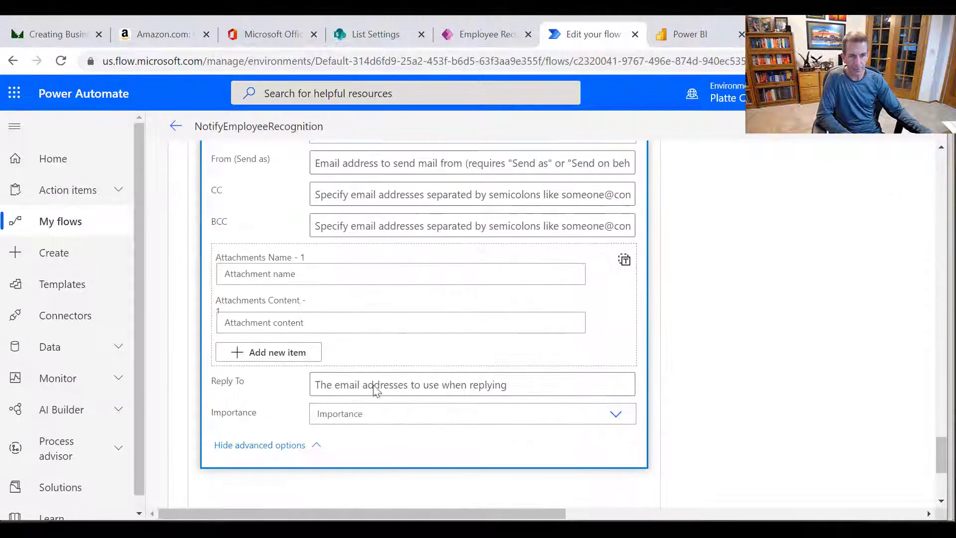
pyautogui.scroll(6, 363, 359)
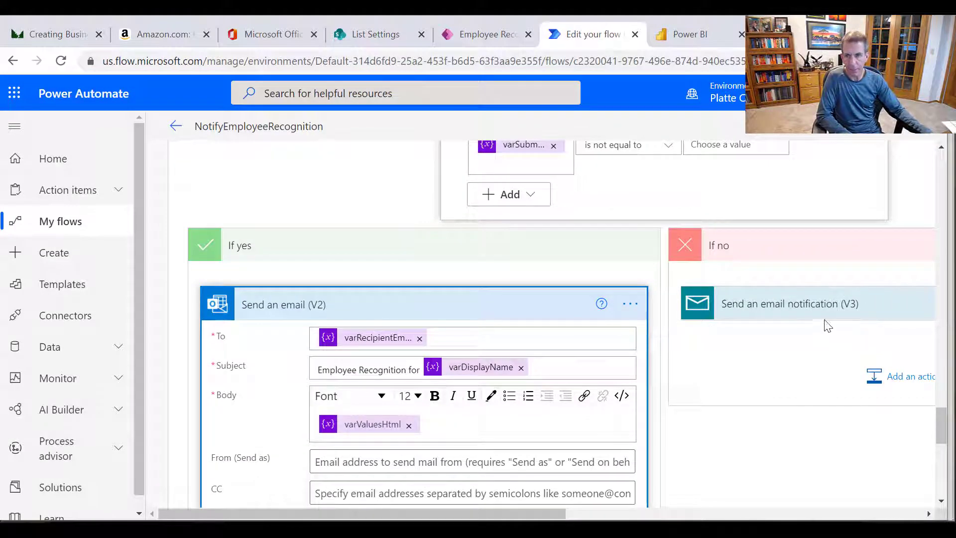
# - Expand the If no branch's Send an email notification (V3) action and review its fields and advanced options
pyautogui.click(809, 309)
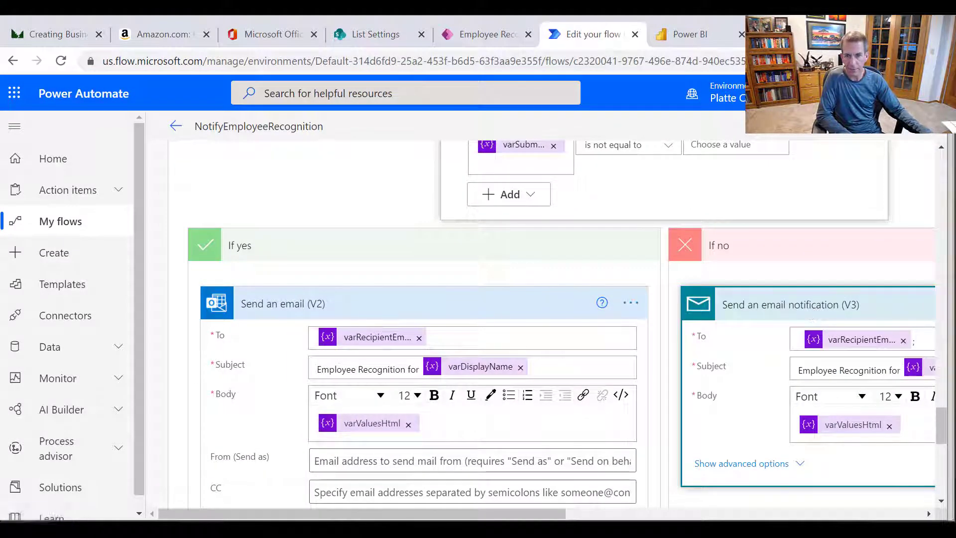
pyautogui.moveTo(552, 513); pyautogui.dragTo(774, 504)
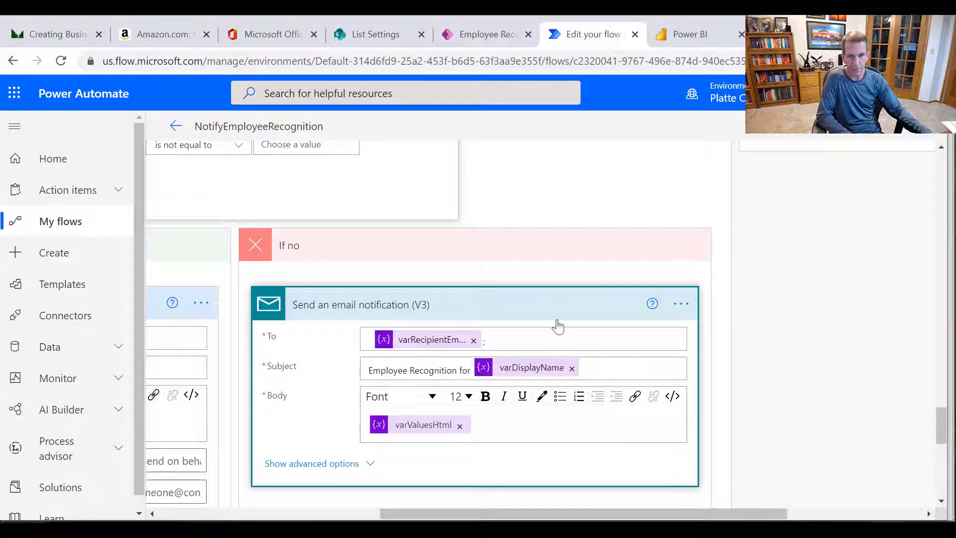
pyautogui.click(287, 464)
pyautogui.scroll(-7, 438, 427)
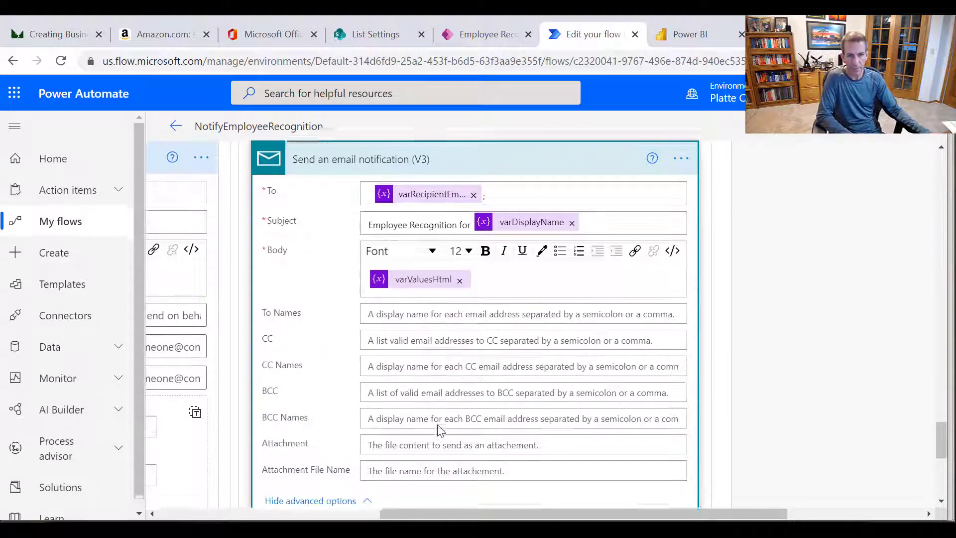
pyautogui.scroll(4, 438, 425)
pyautogui.scroll(5, 434, 411)
pyautogui.scroll(-7, 434, 411)
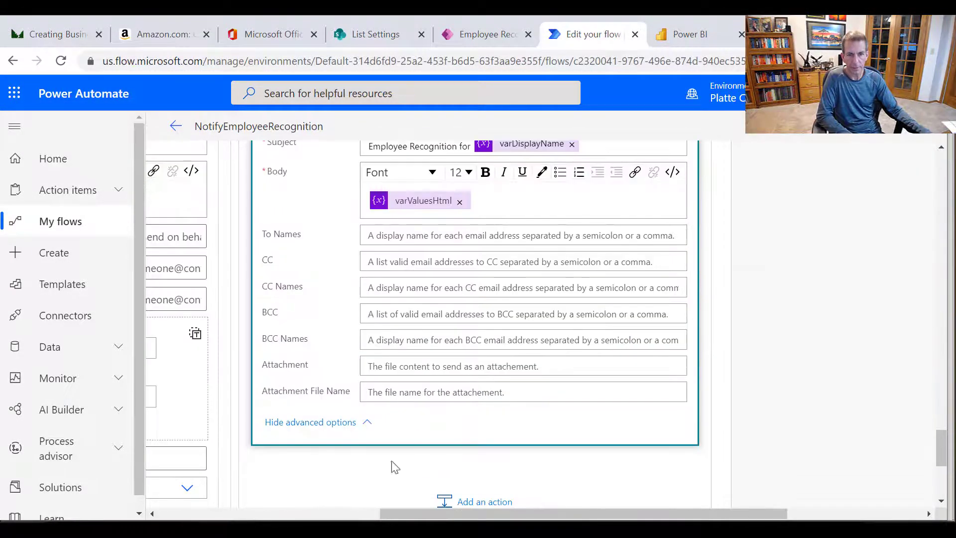
# - Save the NotifyEmployeeRecognition flow
pyautogui.moveTo(428, 516); pyautogui.dragTo(205, 518)
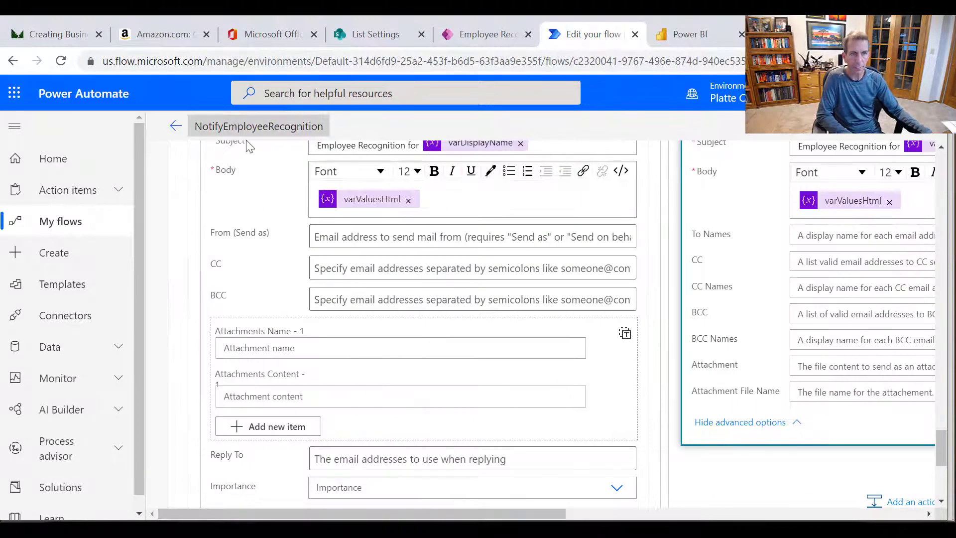
pyautogui.click(776, 133)
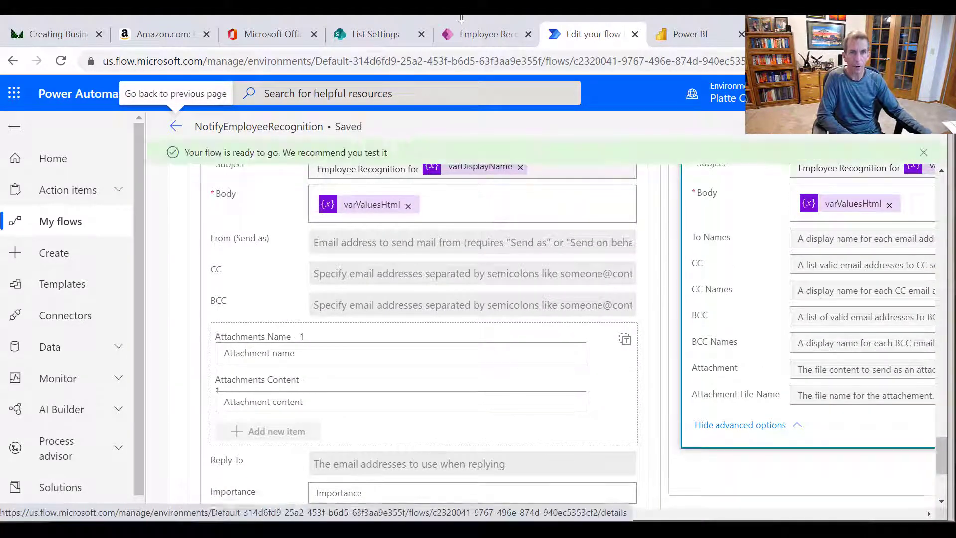
# - Switch back to Power Apps and examine the NotifyEmployeeRecognition.Run call and its arguments in the Submit button's OnSelect formula
pyautogui.click(489, 40)
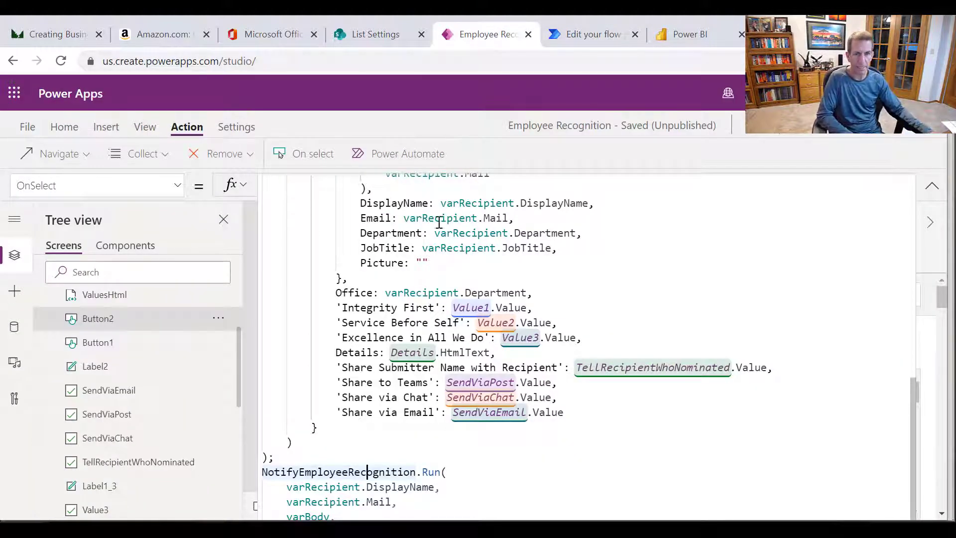
pyautogui.scroll(-3, 381, 377)
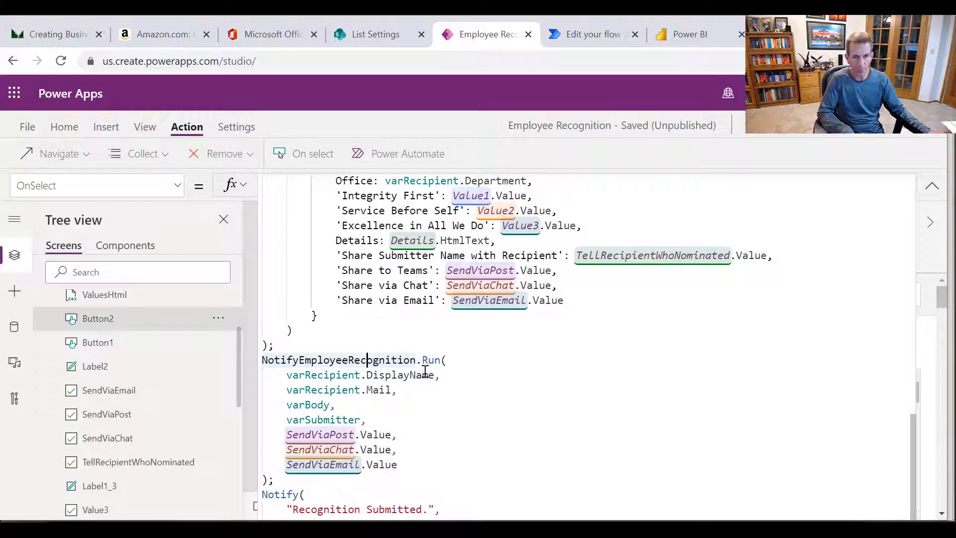
pyautogui.scroll(-1, 425, 371)
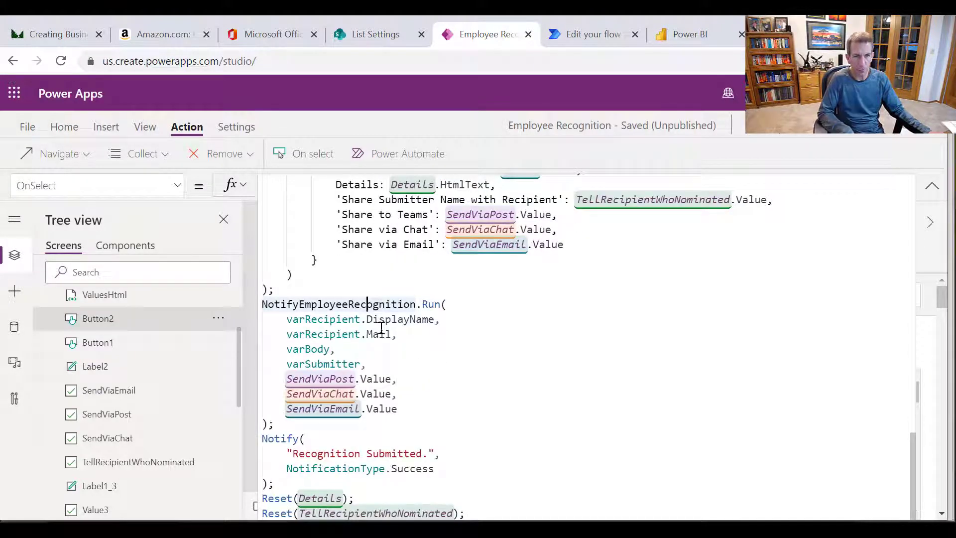
pyautogui.click(466, 302)
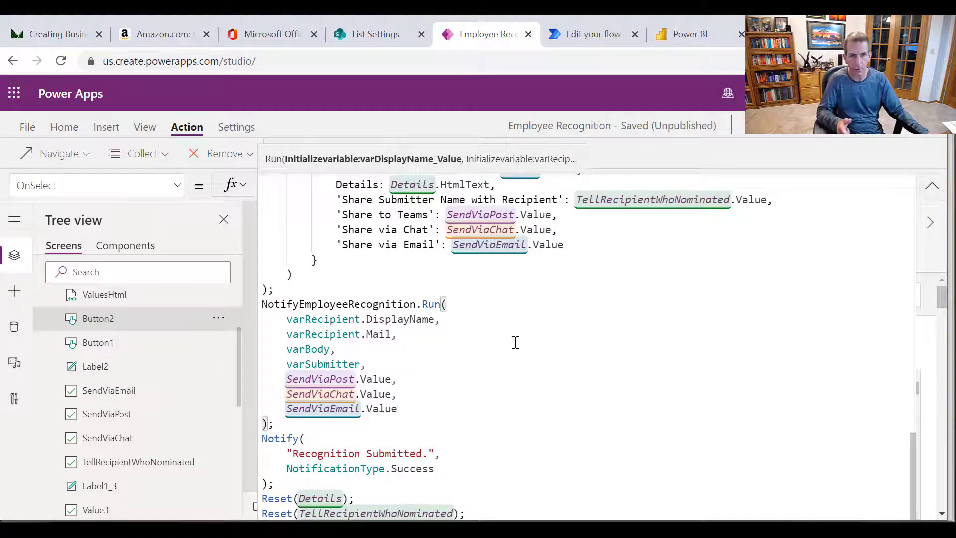
pyautogui.click(411, 332)
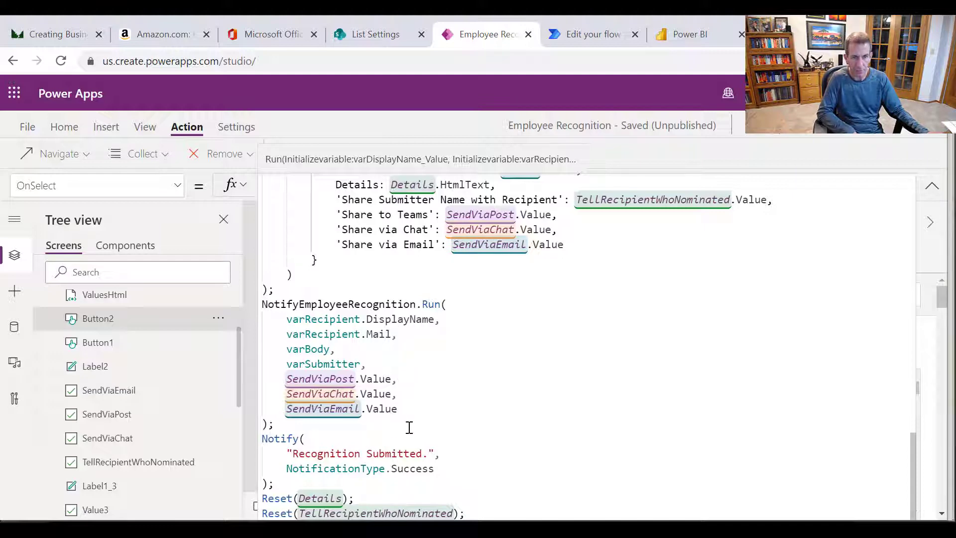
# - Review the Notify call and the Reset calls at the end of Submit's OnSelect formula, and collapse the formula bar
pyautogui.scroll(-2, 410, 427)
pyautogui.moveTo(273, 390); pyautogui.dragTo(264, 347)
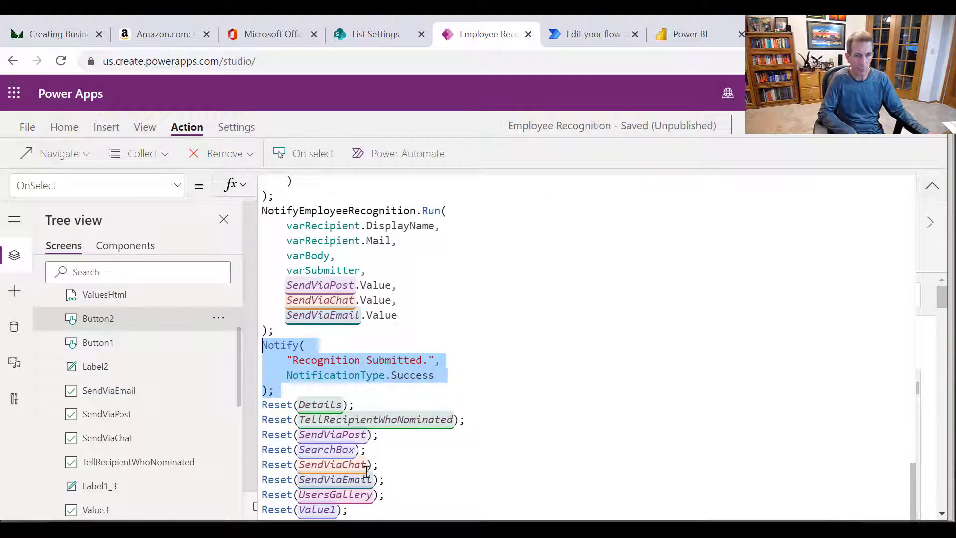
pyautogui.moveTo(450, 518); pyautogui.dragTo(491, 288)
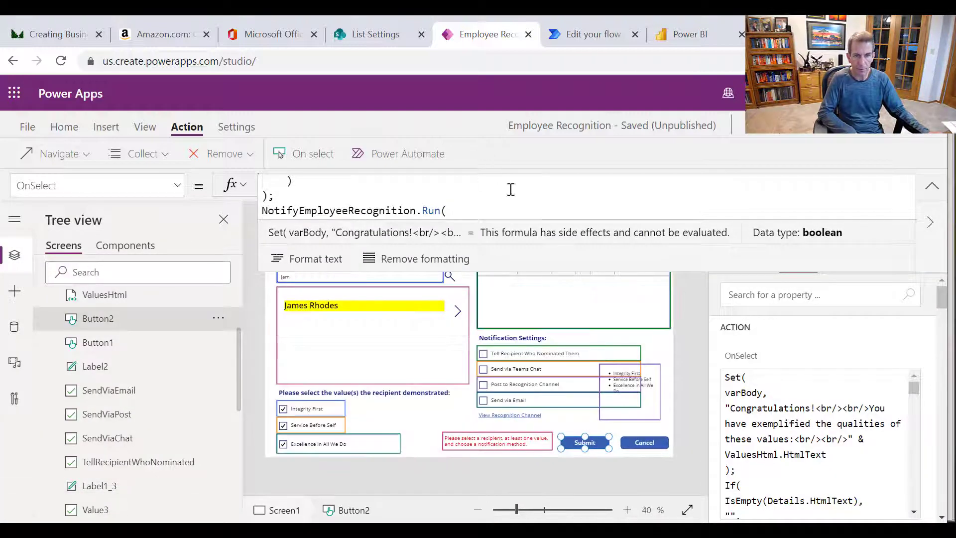
pyautogui.moveTo(541, 272); pyautogui.dragTo(540, 169)
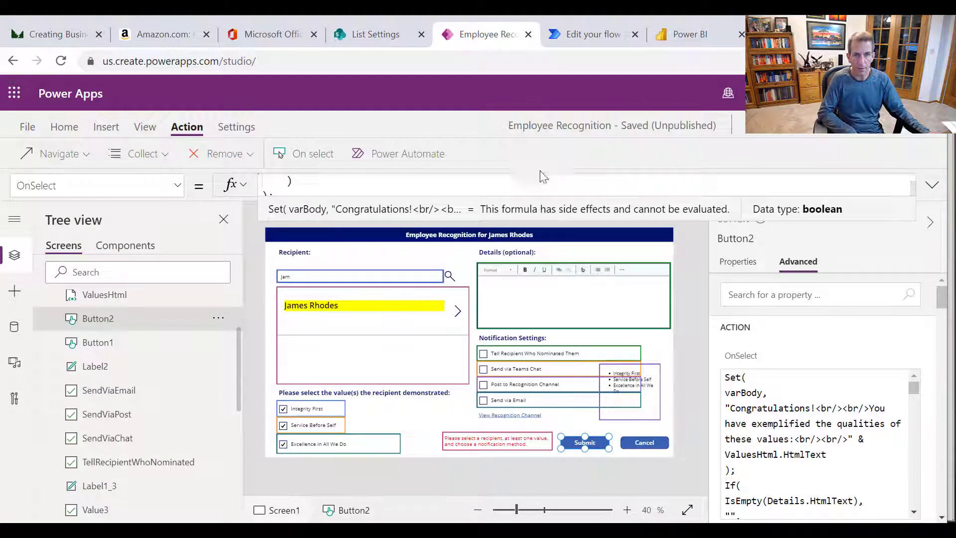
# - Insert a new button on Screen1 of the Employee Recognition app
pyautogui.click(460, 254)
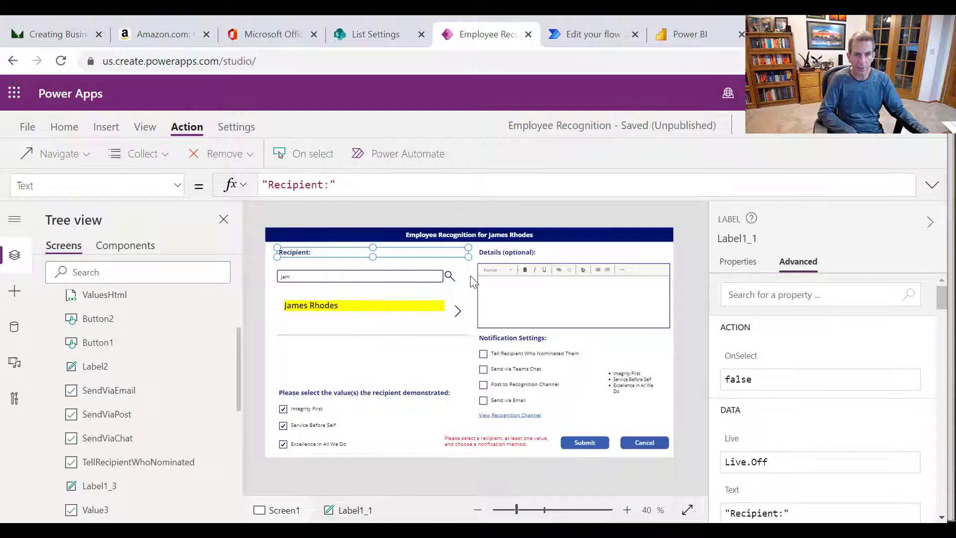
pyautogui.click(470, 276)
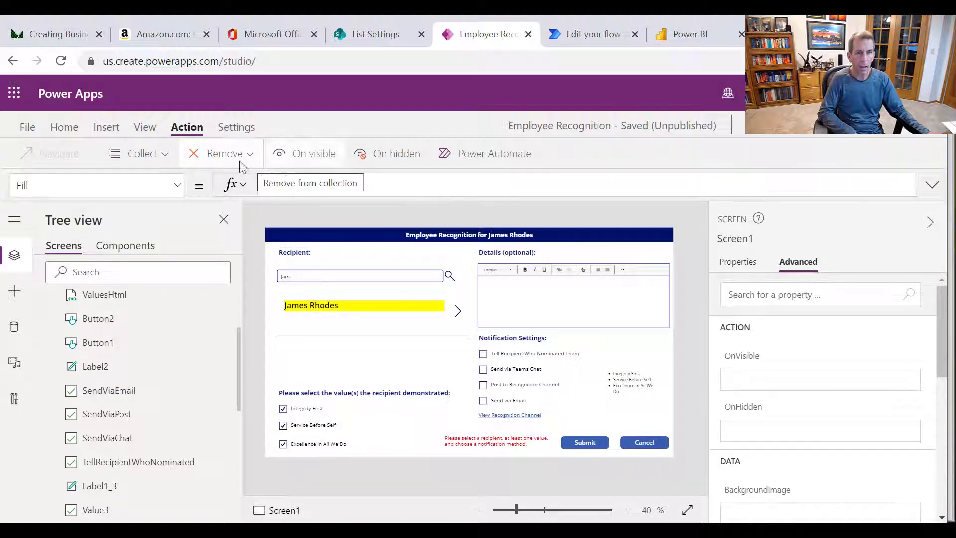
pyautogui.click(66, 127)
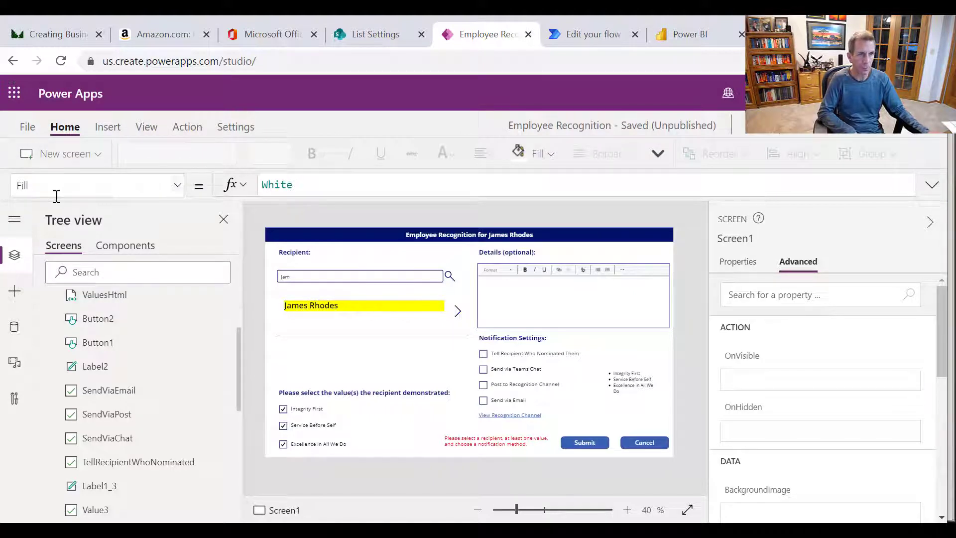
pyautogui.click(121, 126)
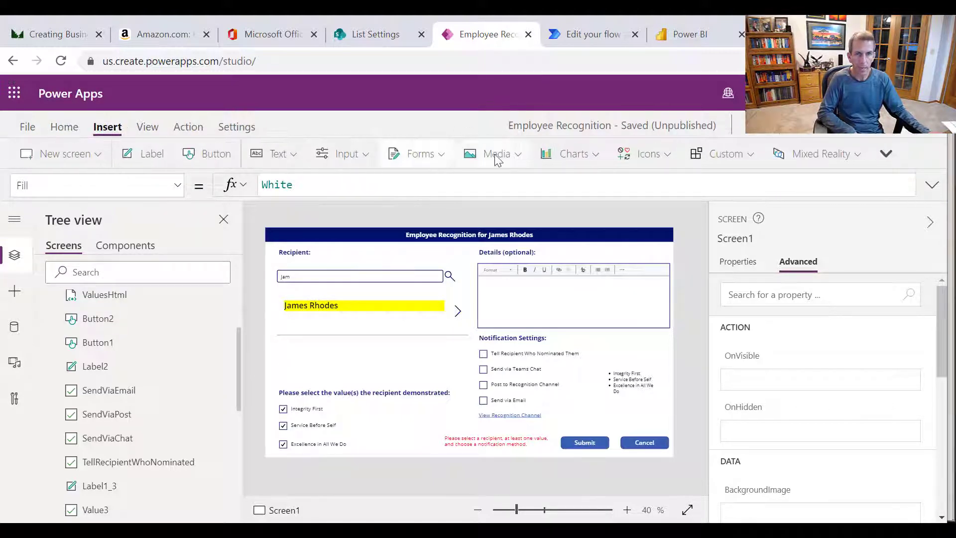
pyautogui.click(205, 152)
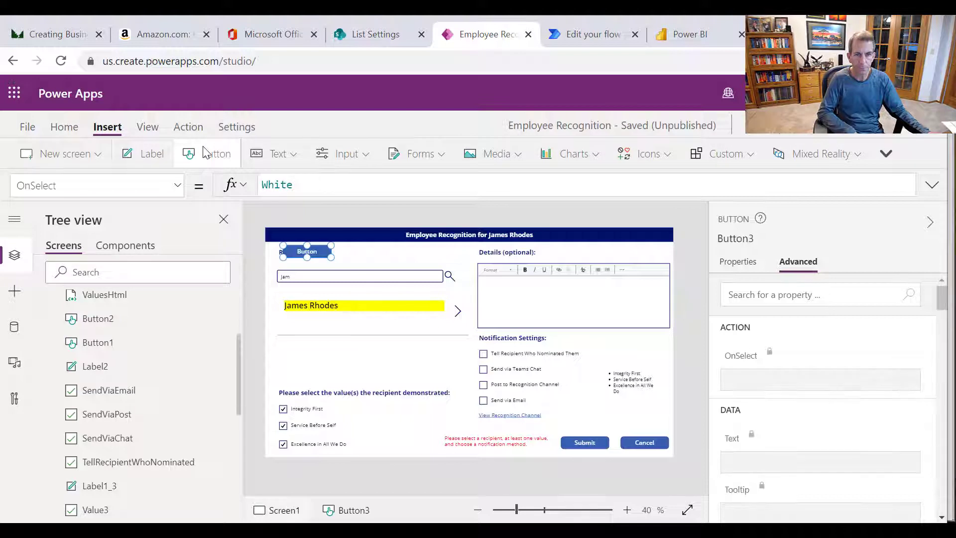
# - Attach the NotifyEmployeeRecognition flow to the new button's OnSelect action and close the list of available flows
pyautogui.click(201, 131)
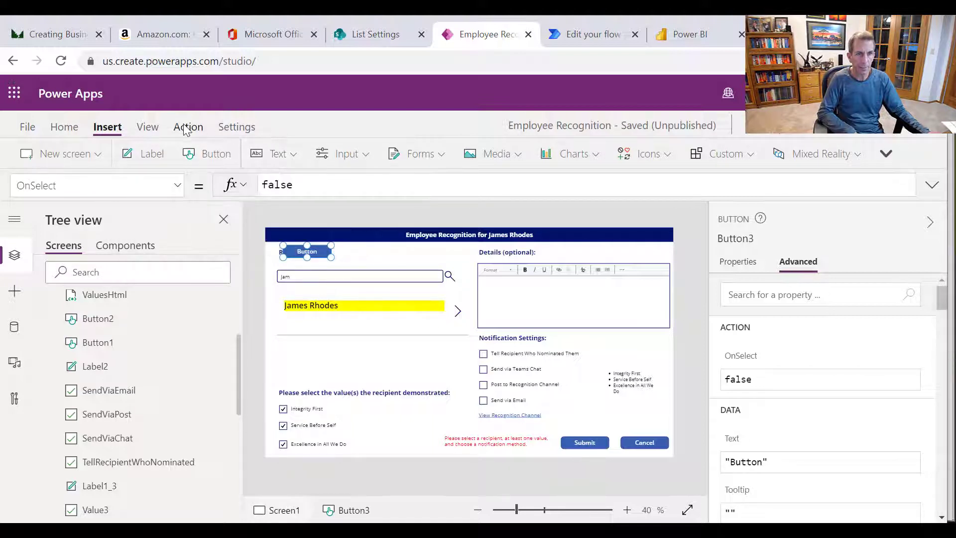
pyautogui.click(388, 161)
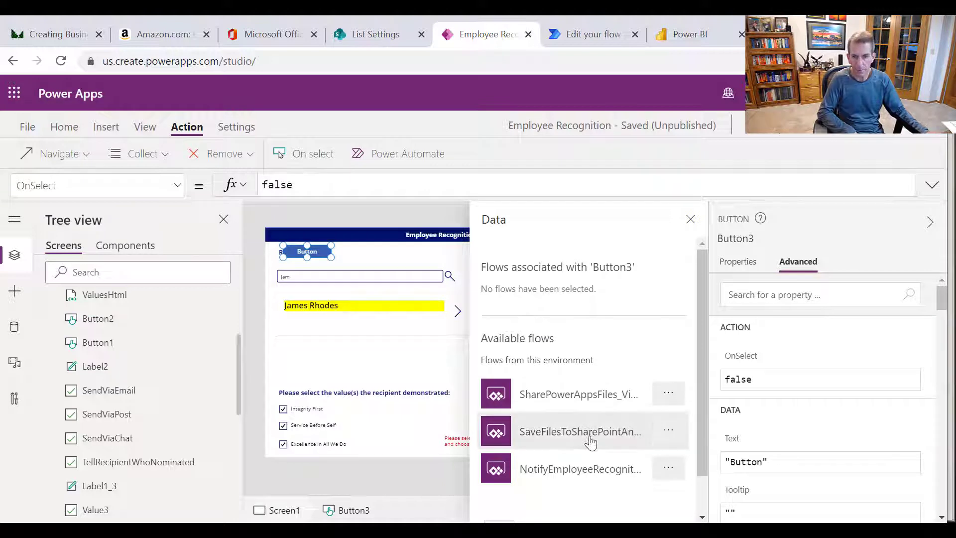
pyautogui.click(605, 478)
pyautogui.scroll(-2, 610, 455)
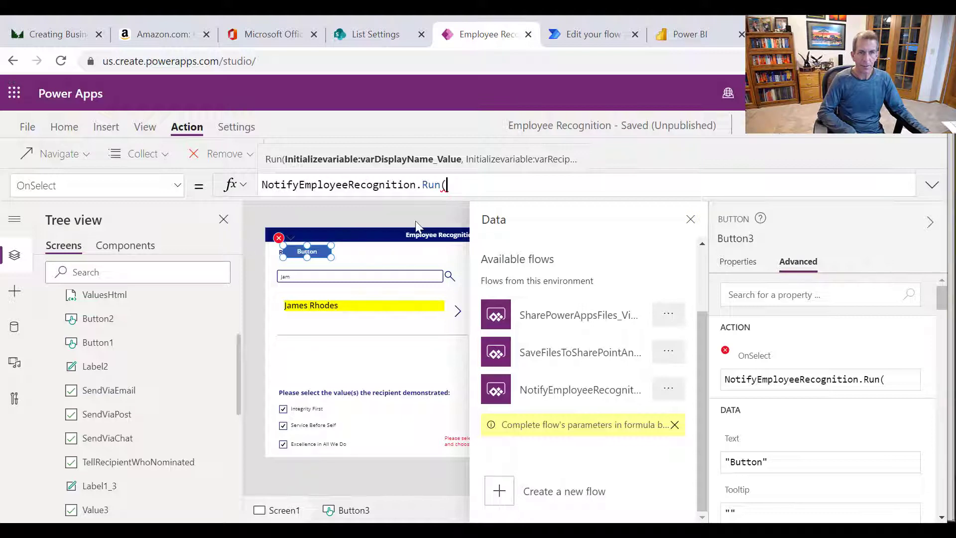
pyautogui.moveTo(474, 180); pyautogui.dragTo(185, 181)
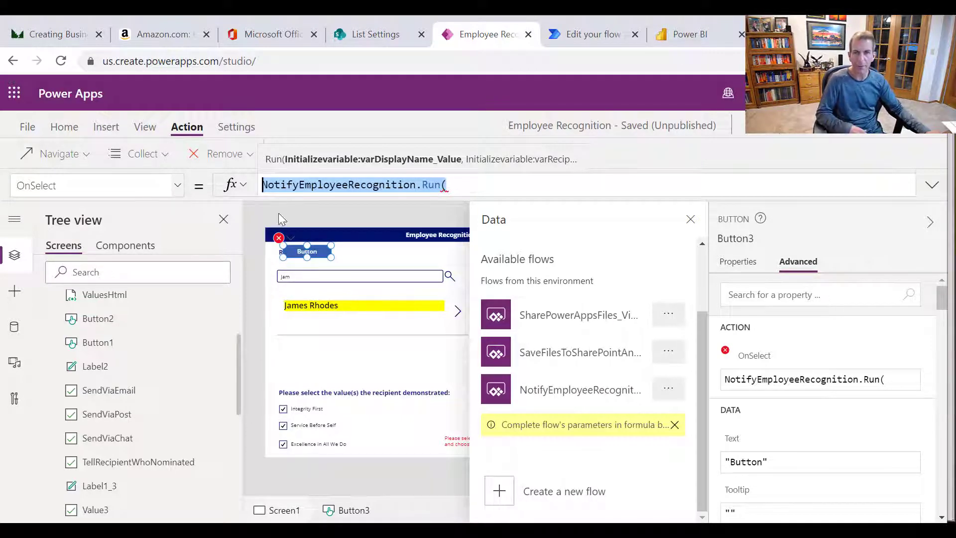
pyautogui.click(692, 220)
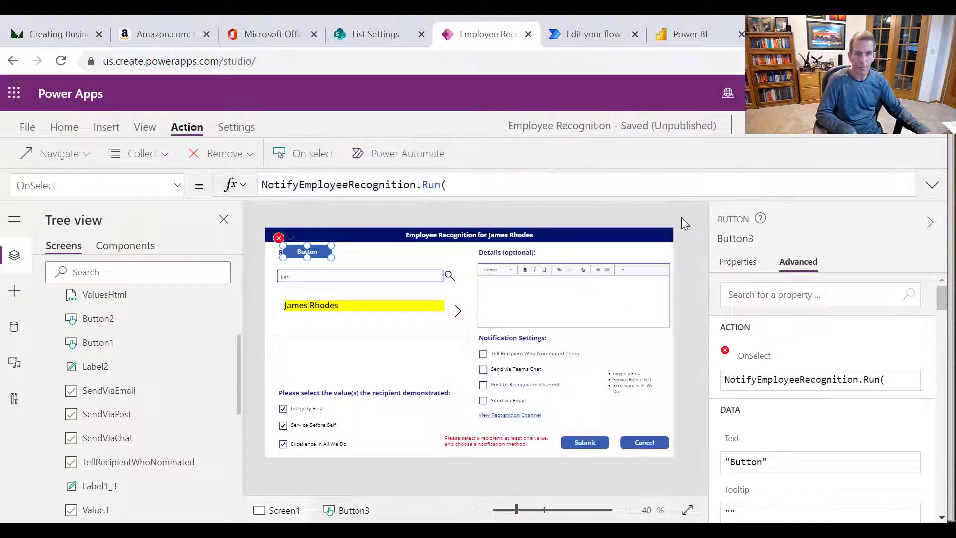
# - Clear the flow call from the new button's OnSelect formula and delete the button from Screen1
pyautogui.moveTo(474, 184); pyautogui.dragTo(24, 176)
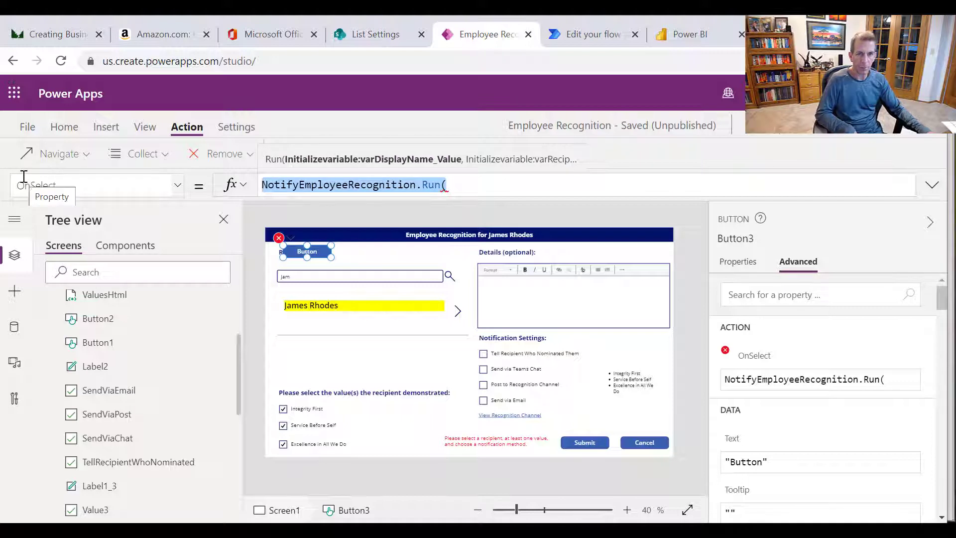
pyautogui.press('Delete')
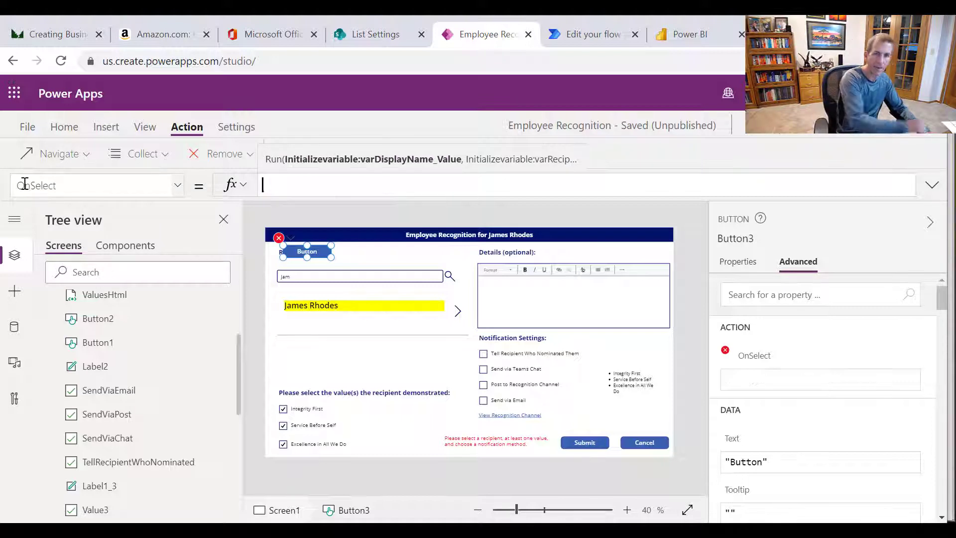
pyautogui.click(354, 253)
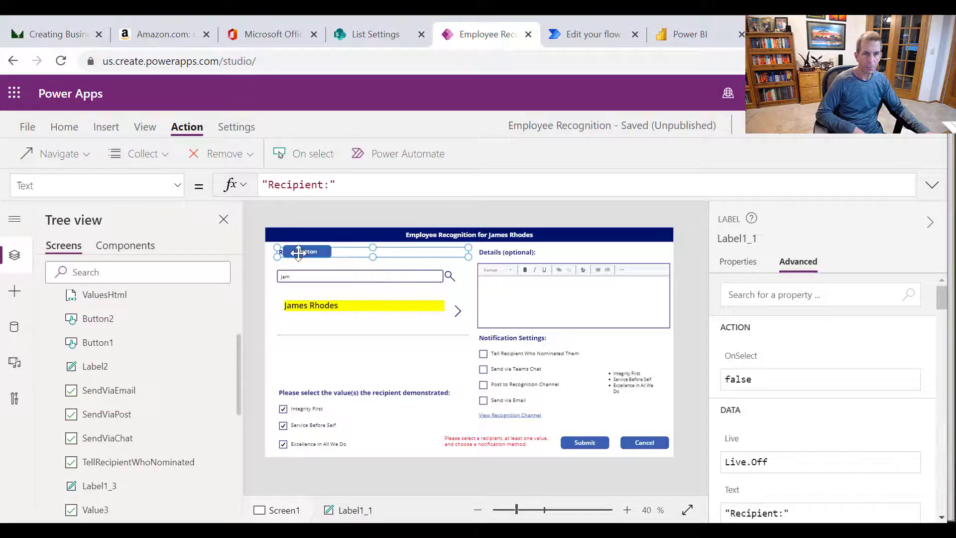
pyautogui.click(324, 264)
pyautogui.click(320, 252)
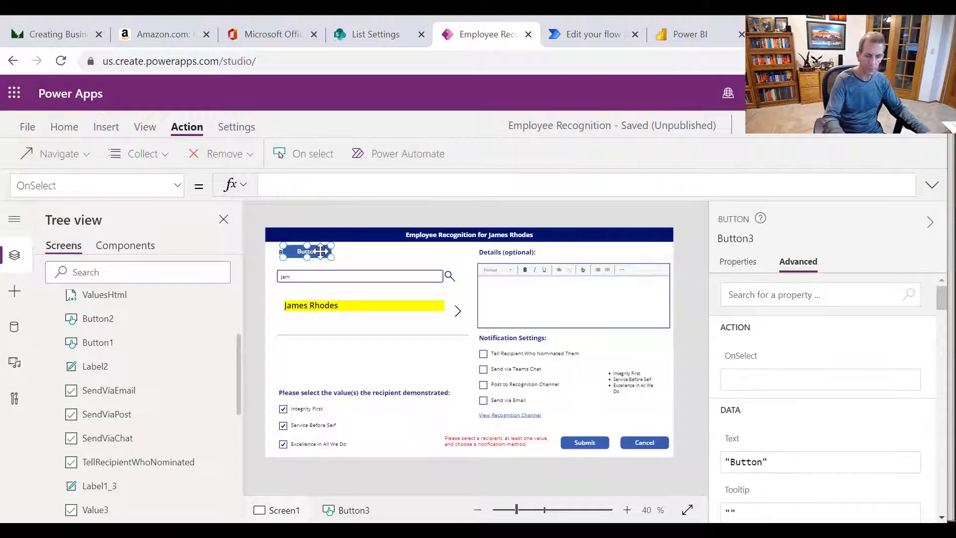
pyautogui.press('Delete')
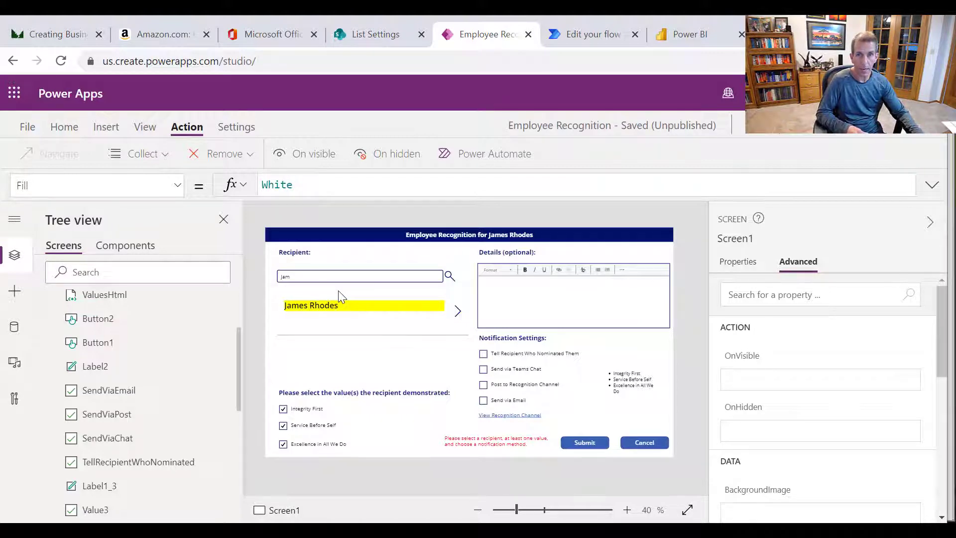
# - Switch to the EmployeeRecognition report in Power BI Desktop and refresh its data
pyautogui.hotkey('alt', 'Tab')
pyautogui.hotkey('alt', 'Tab')
pyautogui.hotkey('alt', 'Tab')
pyautogui.hotkey('alt', 'Tab')
pyautogui.hotkey('alt', 'Tab')
pyautogui.hotkey('alt', 'Tab')
pyautogui.hotkey('alt', 'Tab')
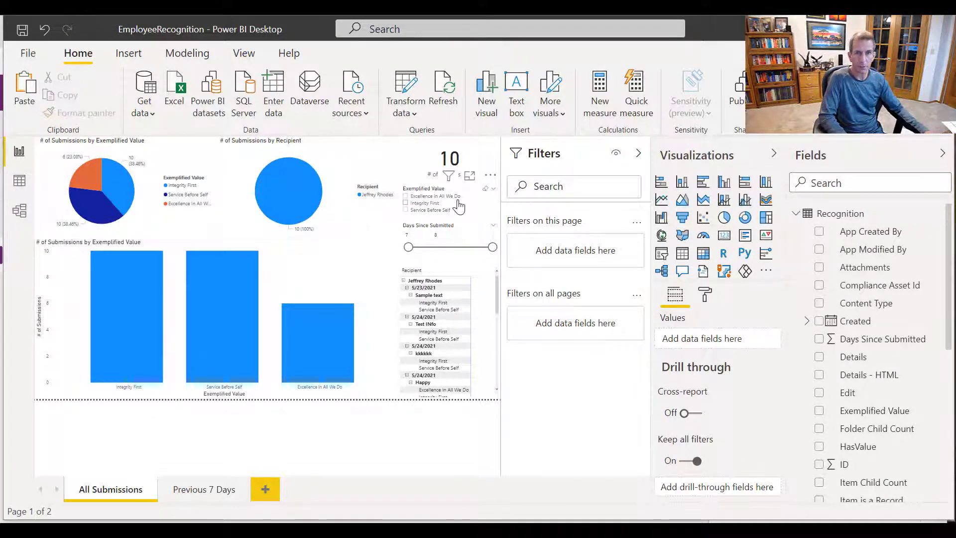
pyautogui.click(444, 100)
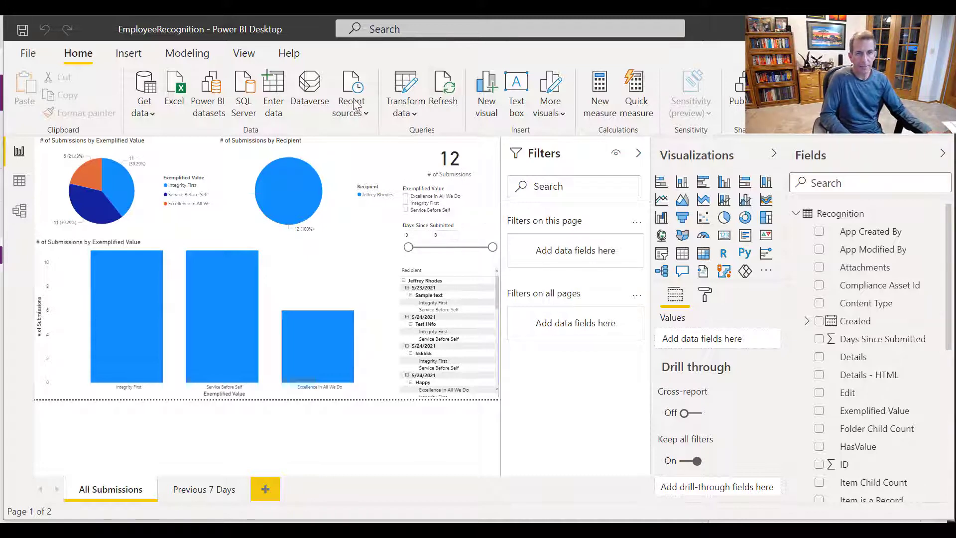
# - Open the Recognition query for transforming and examine how the Navigation, Expanded Recipient and Expanded Recipient1 steps expand the Recipient column
pyautogui.click(415, 113)
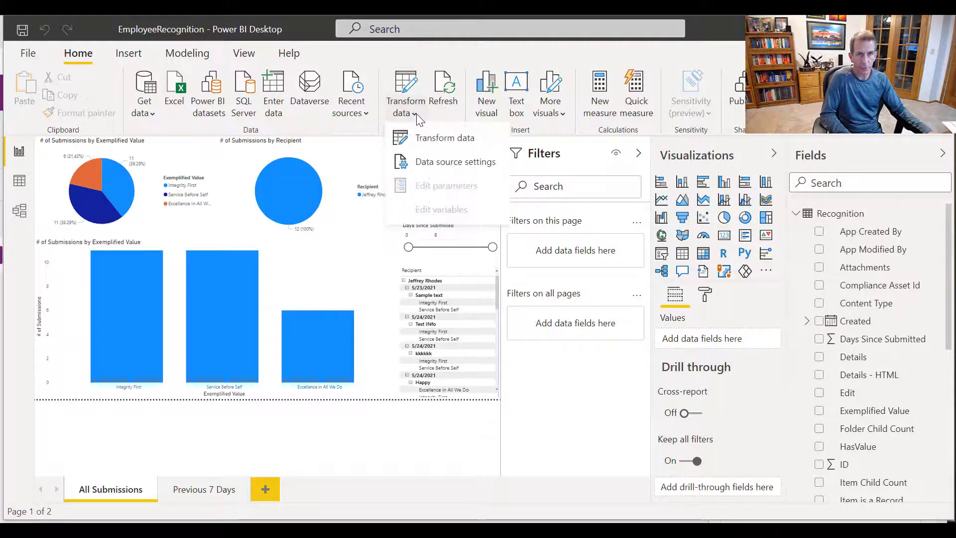
pyautogui.click(434, 142)
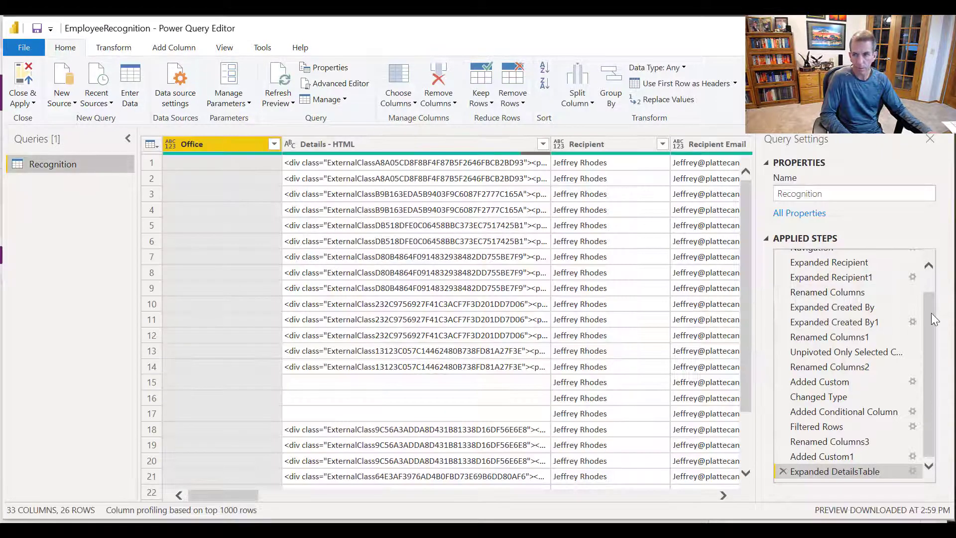
pyautogui.moveTo(934, 319); pyautogui.dragTo(934, 300)
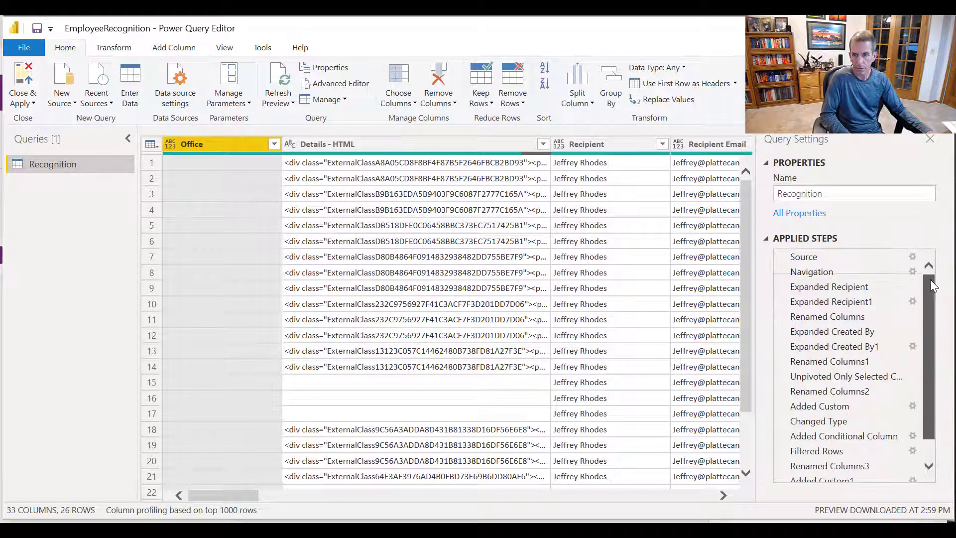
pyautogui.click(851, 288)
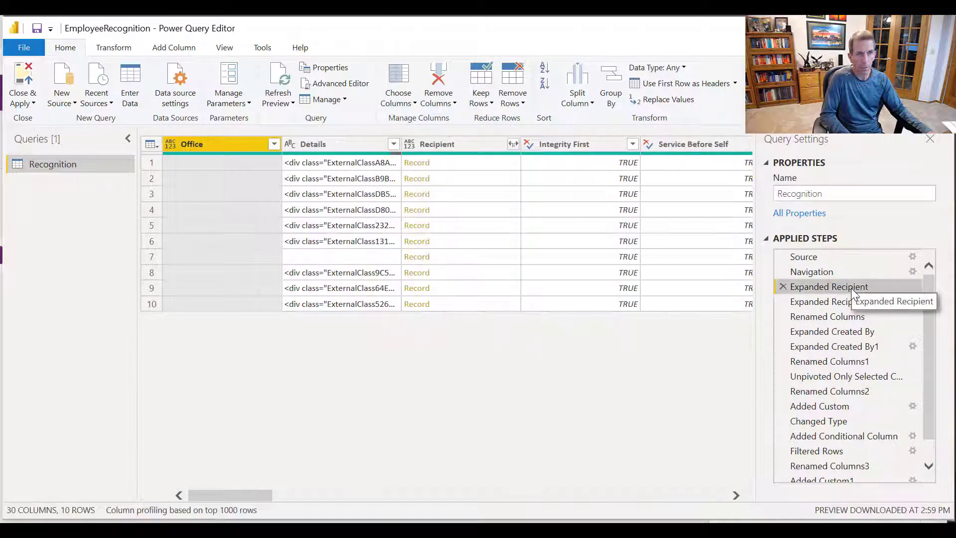
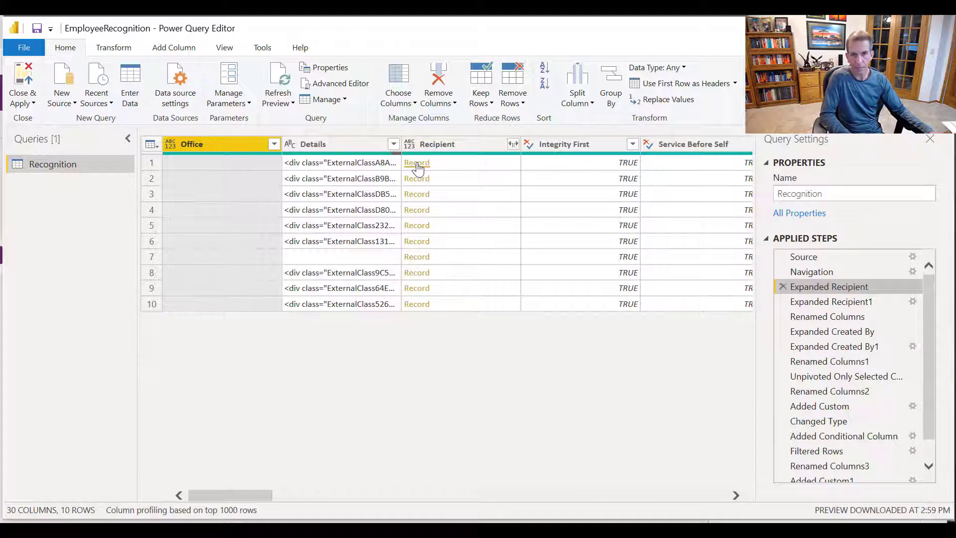
pyautogui.click(514, 144)
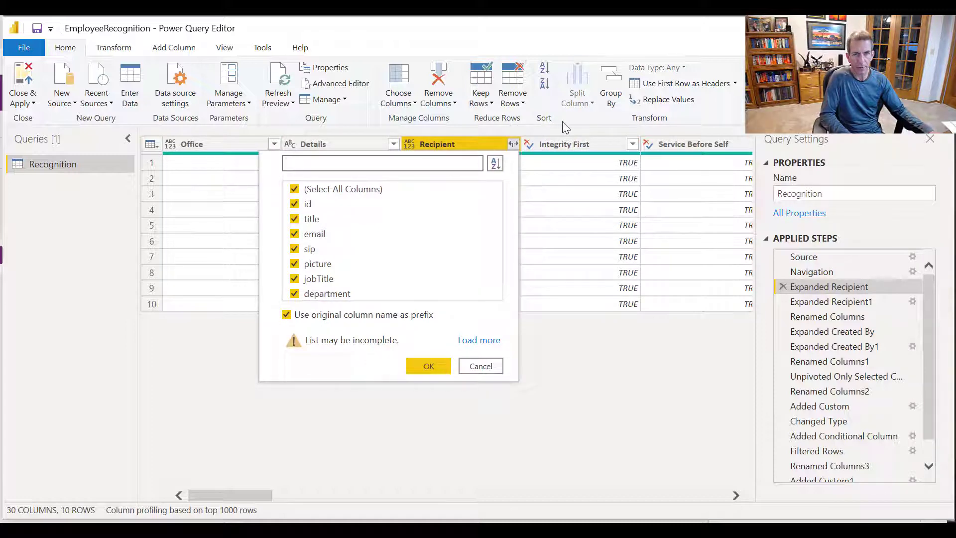
pyautogui.click(810, 272)
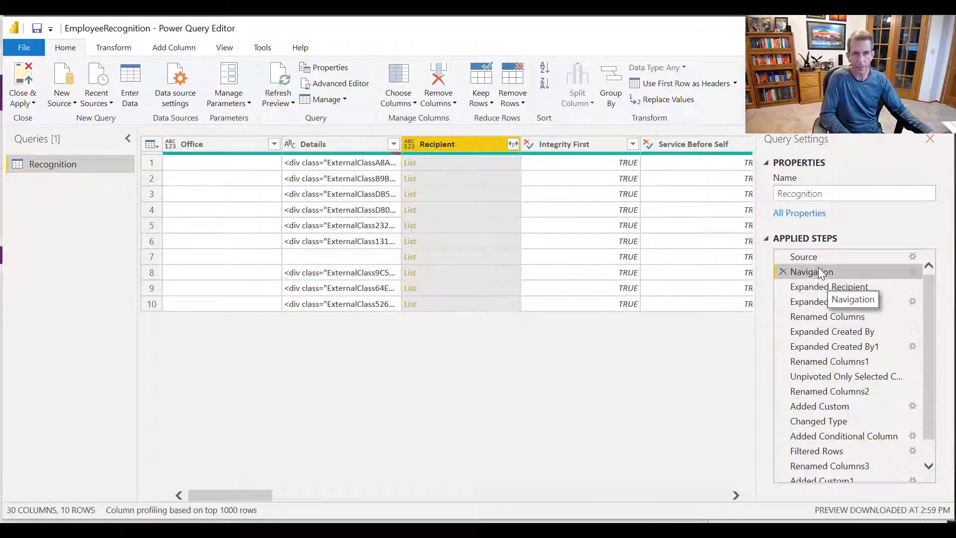
pyautogui.click(514, 143)
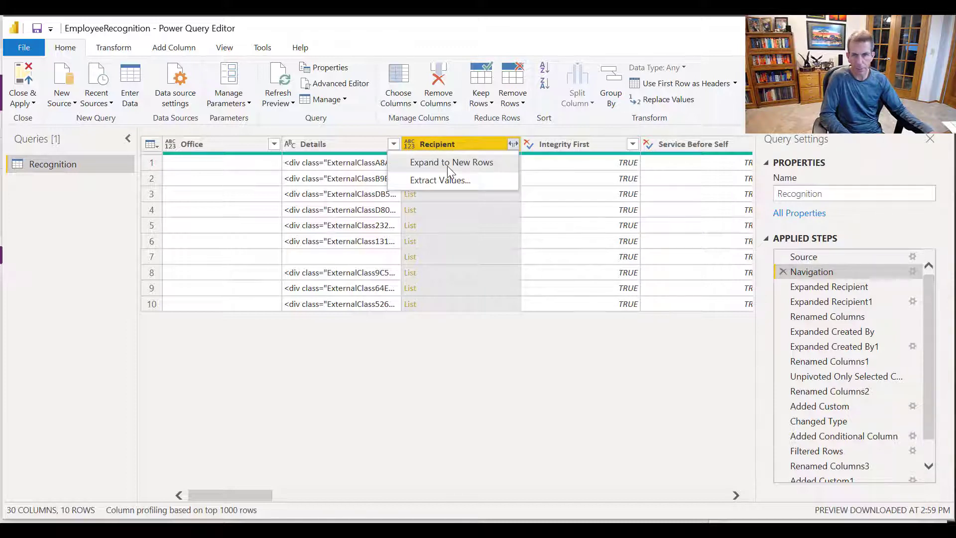
pyautogui.click(817, 287)
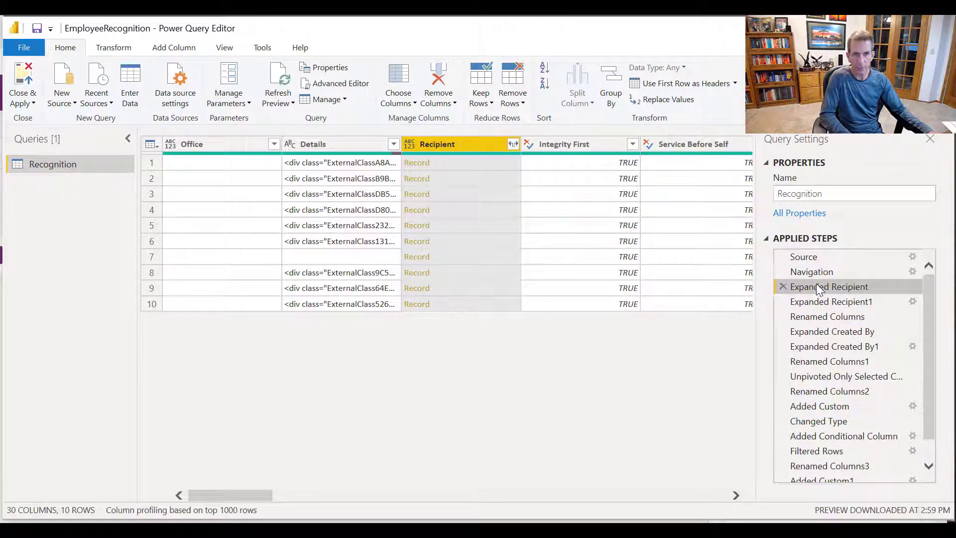
pyautogui.click(831, 302)
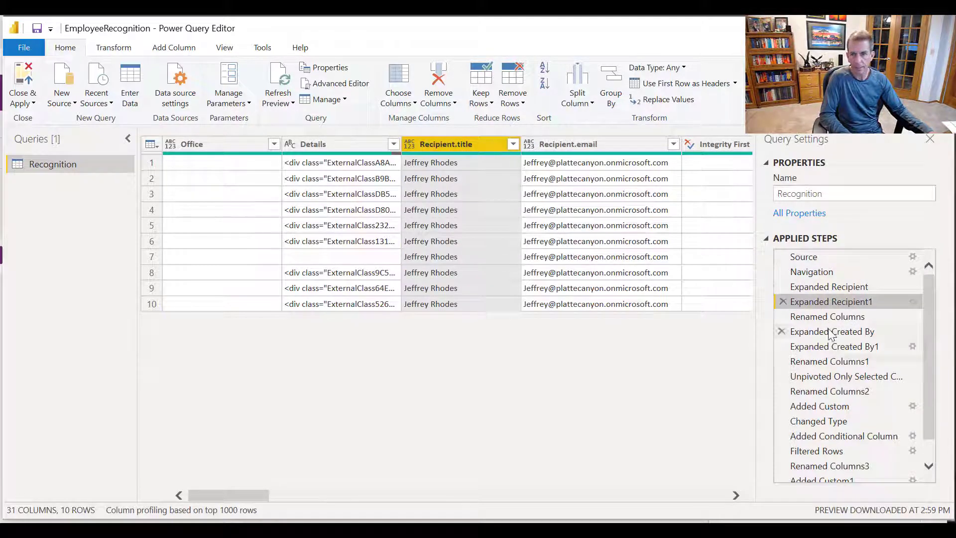
# - Review the Renamed Columns step and how the Created By column is expanded and renamed through Renamed Columns1
pyautogui.click(825, 319)
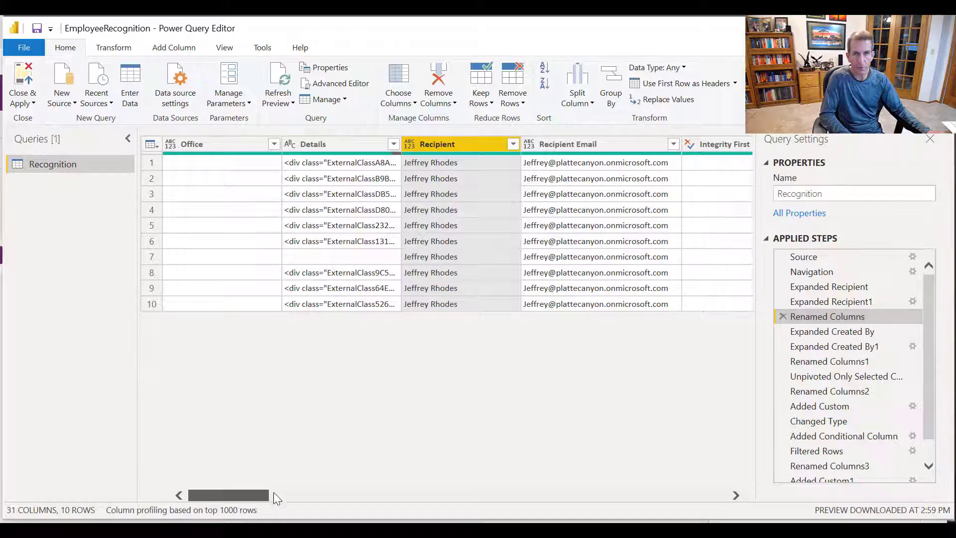
pyautogui.moveTo(274, 495); pyautogui.dragTo(517, 477)
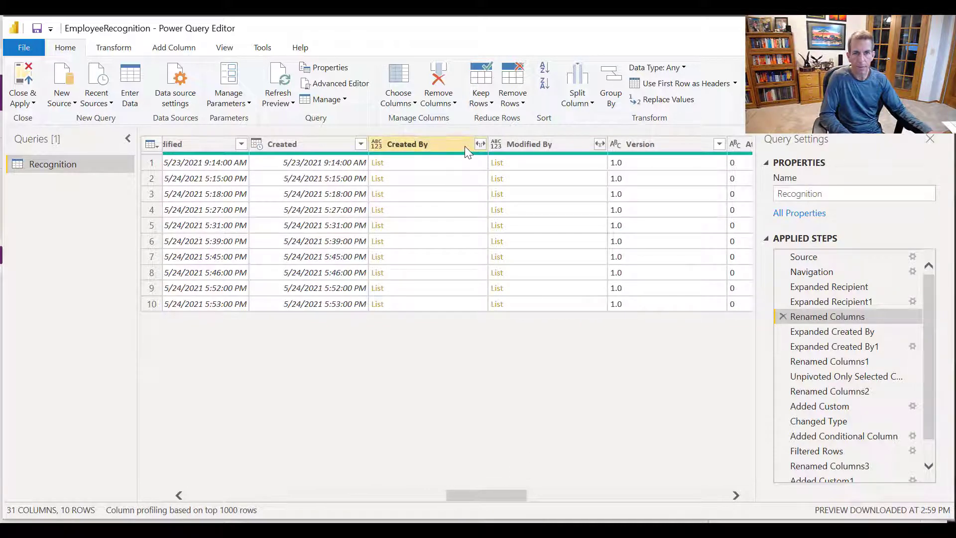
pyautogui.click(810, 332)
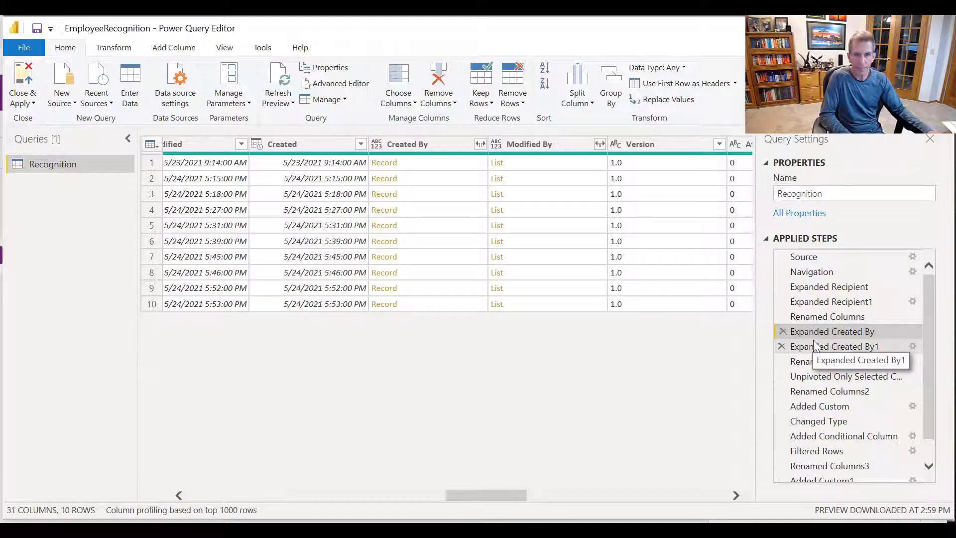
pyautogui.click(812, 347)
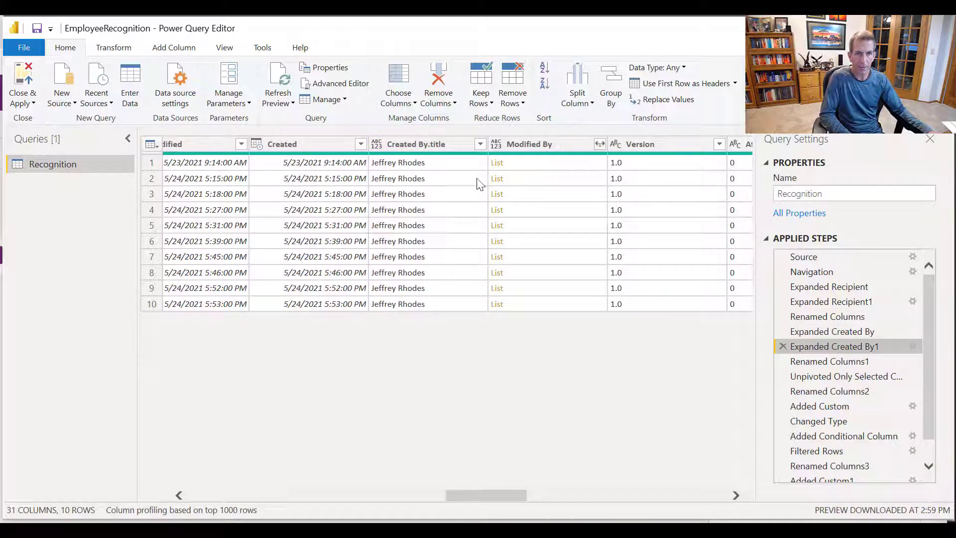
pyautogui.click(827, 361)
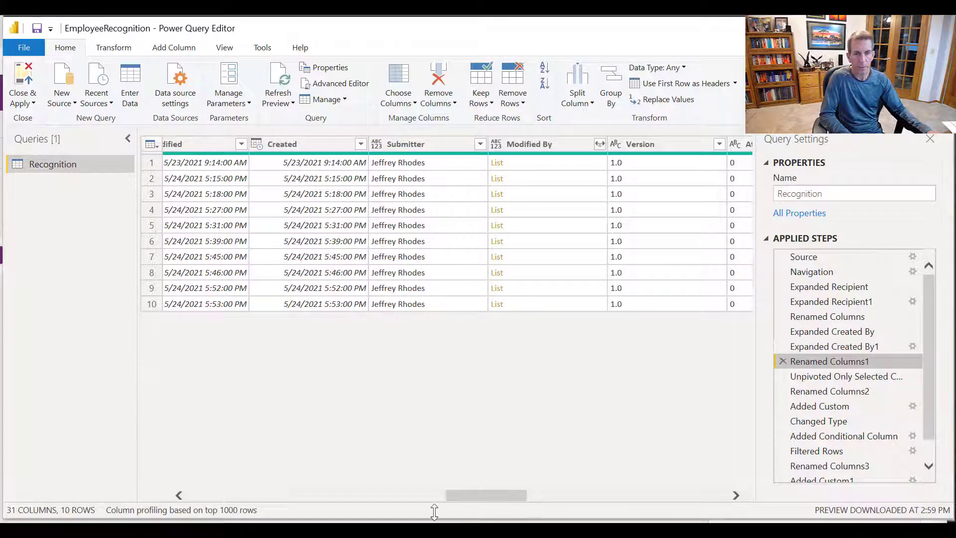
# - Select the Service Before Self, Excellence in All We Do and Share Submitter Name with Recipient columns and view the unpivot options without applying one
pyautogui.moveTo(480, 501); pyautogui.dragTo(312, 501)
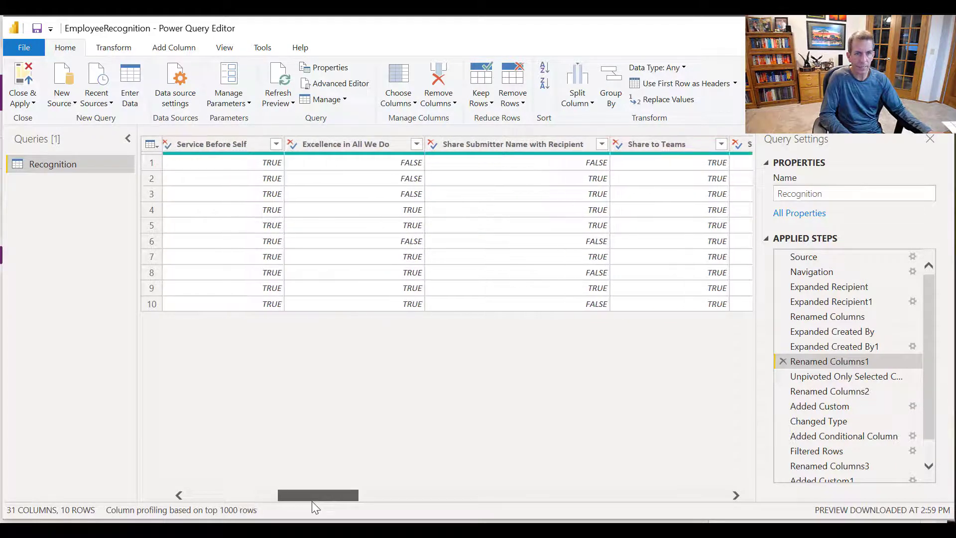
pyautogui.click(232, 150)
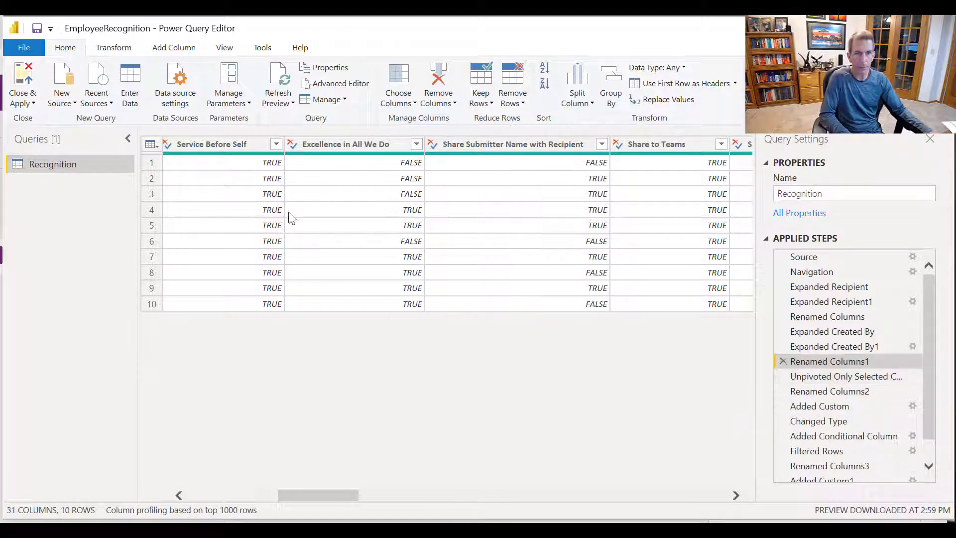
pyautogui.click(216, 146)
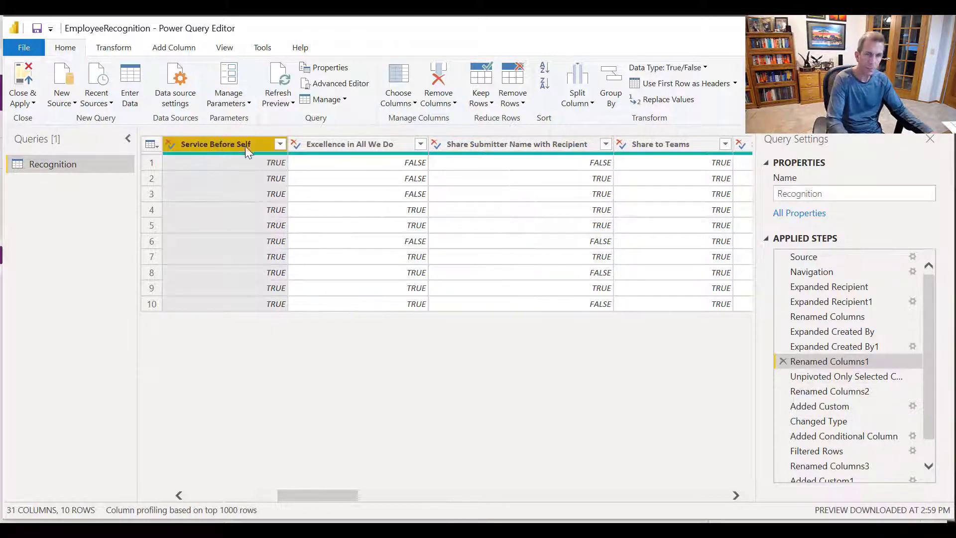
pyautogui.keyDown('ctrl'); pyautogui.click(331, 144); pyautogui.keyUp('ctrl')
pyautogui.keyDown('ctrl'); pyautogui.click(489, 147); pyautogui.keyUp('ctrl')
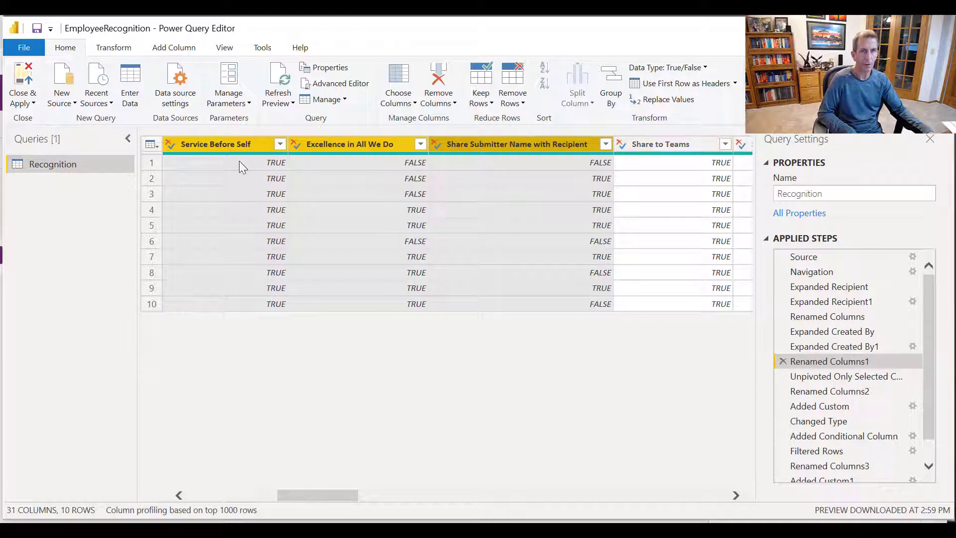
pyautogui.rightClick(488, 146)
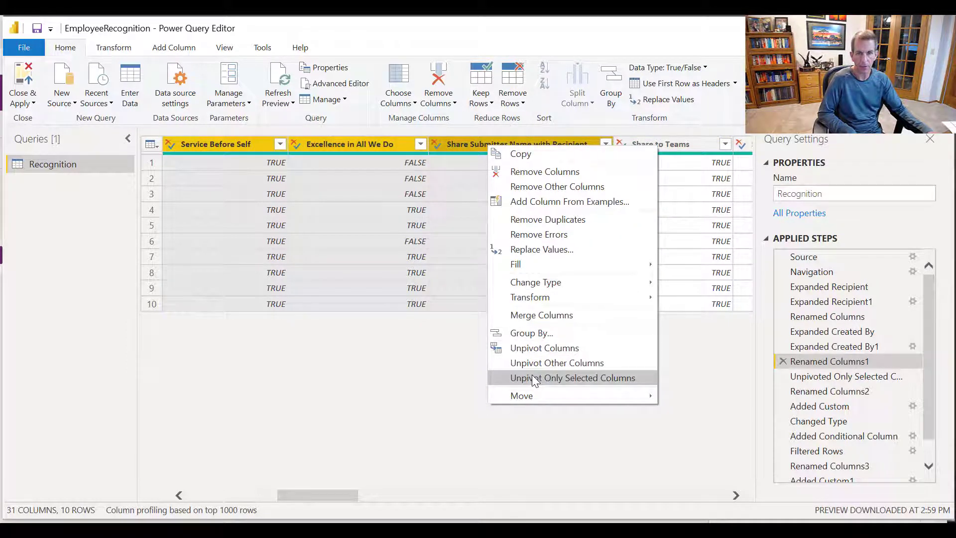
pyautogui.click(821, 377)
# - Examine the Attribute and Value columns in the Unpivoted Only Selected Columns step and their new names in Renamed Columns2
pyautogui.click(820, 377)
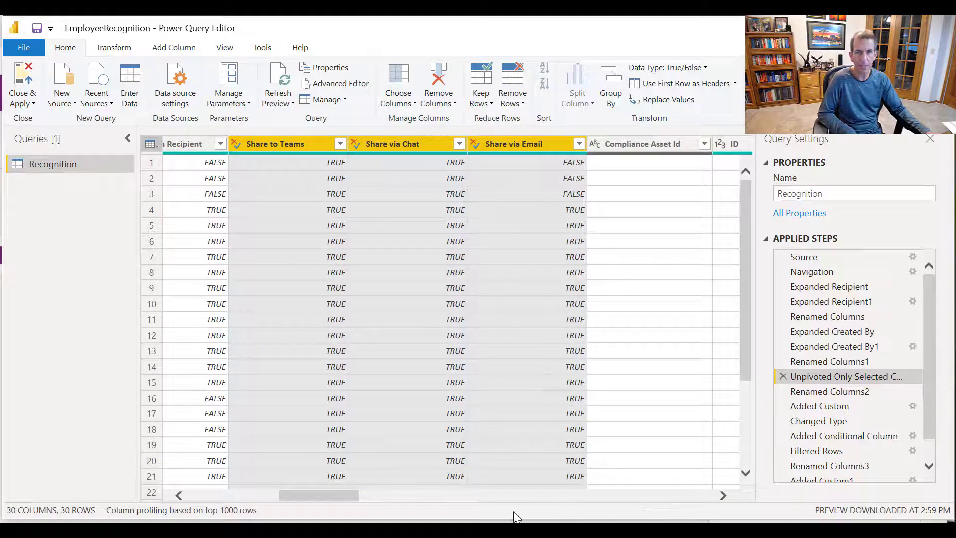
pyautogui.moveTo(325, 498); pyautogui.dragTo(734, 499)
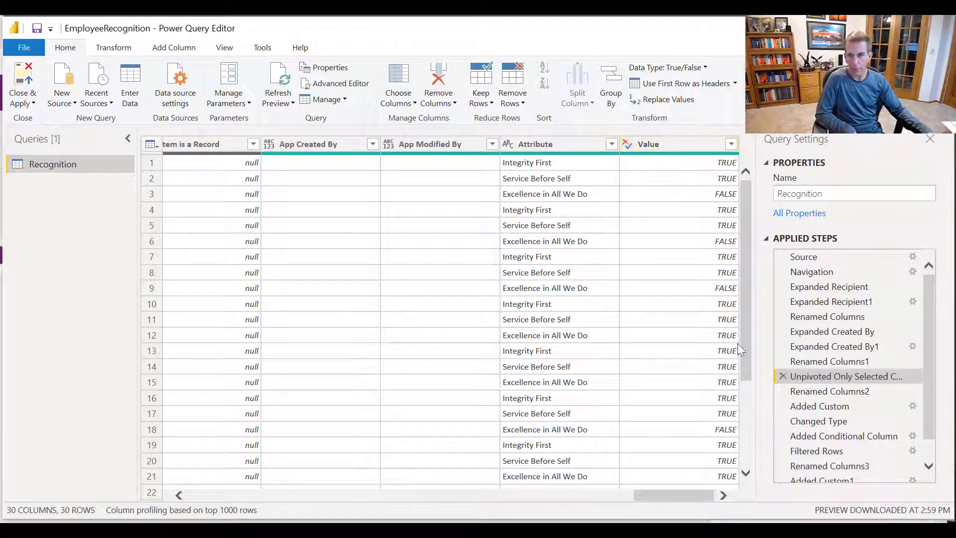
pyautogui.click(842, 396)
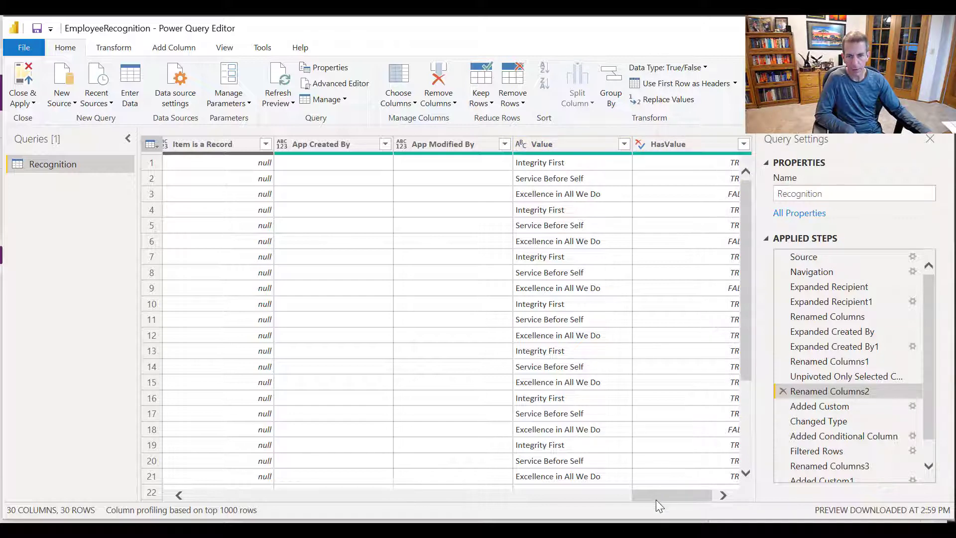
pyautogui.hscroll(1, 656, 500)
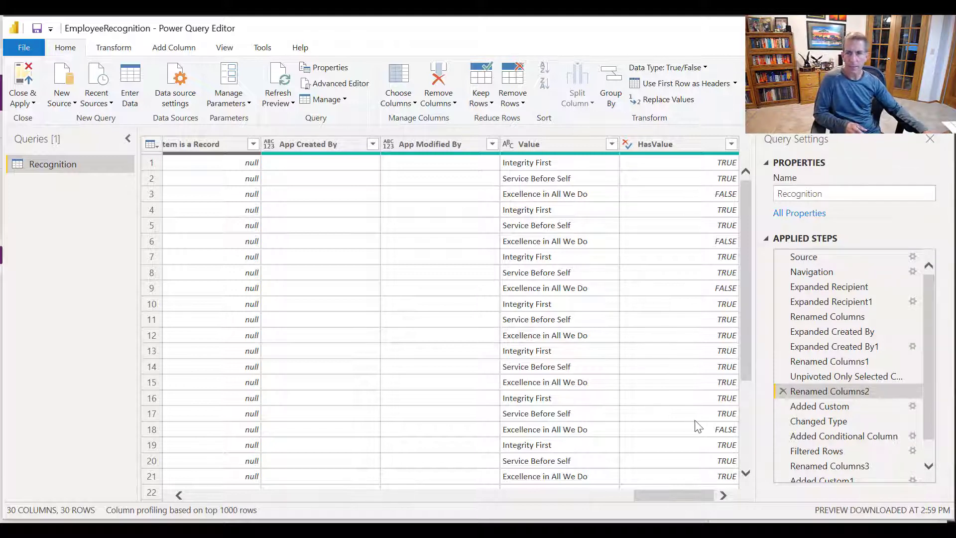
# - Examine the Days Since Submitted formula and column in the Added Custom step, and the column's data type in Changed Type
pyautogui.click(820, 407)
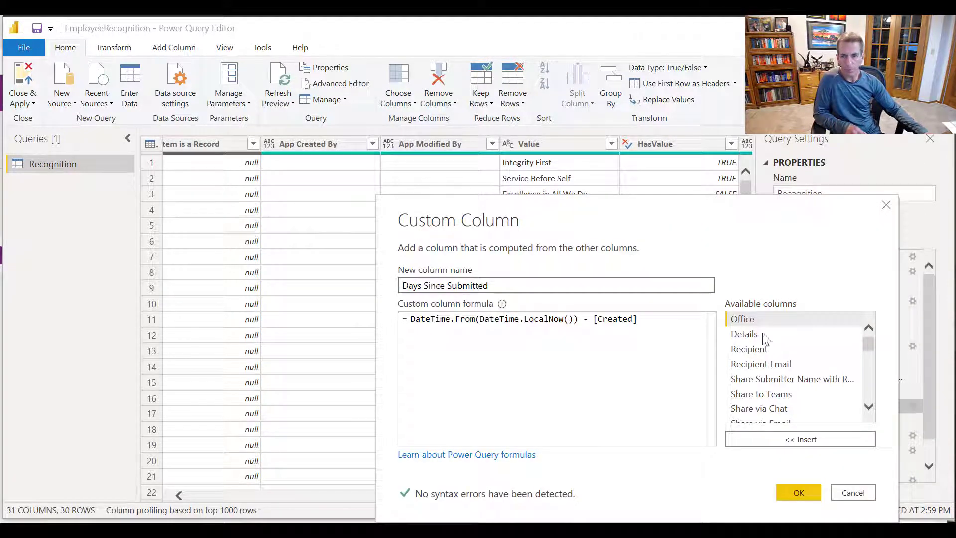
pyautogui.moveTo(711, 205); pyautogui.dragTo(542, 133)
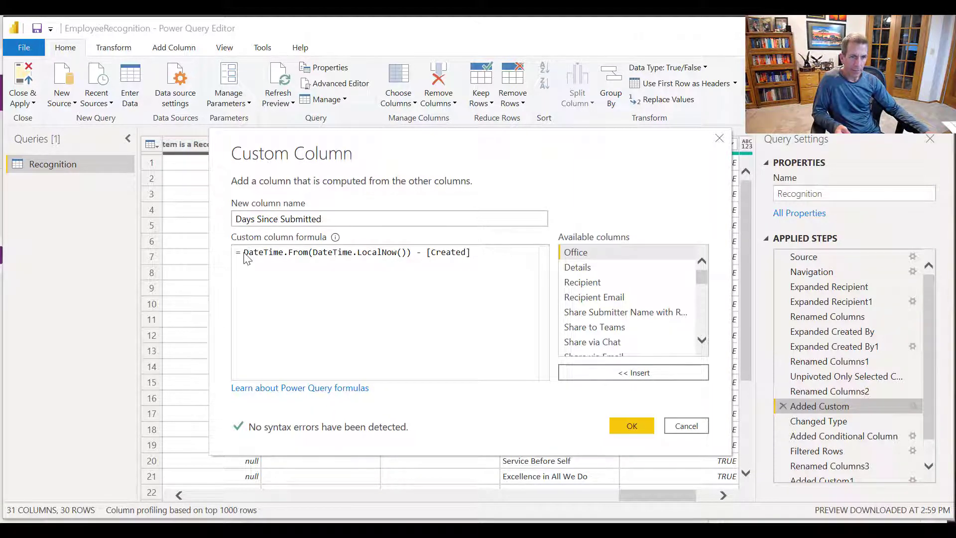
pyautogui.moveTo(246, 253); pyautogui.dragTo(412, 252)
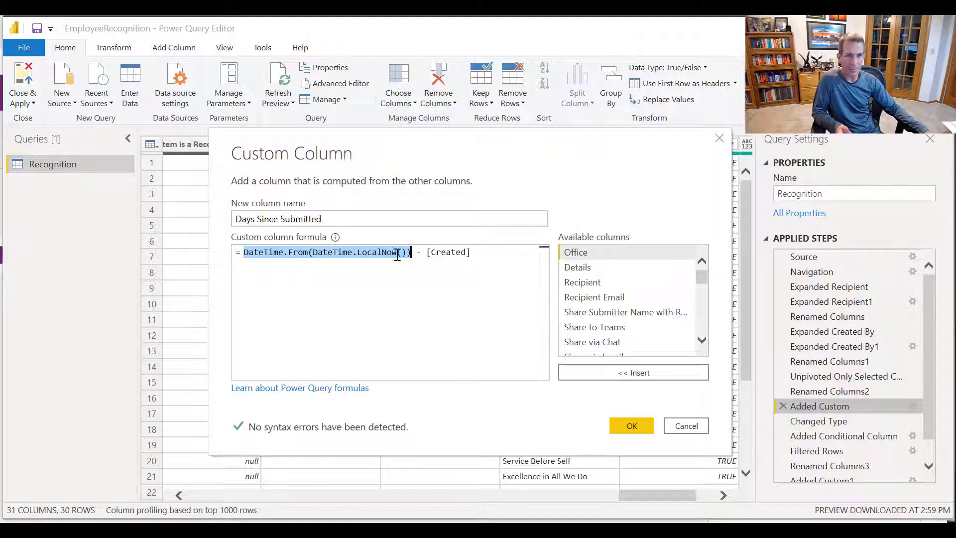
pyautogui.moveTo(249, 253)
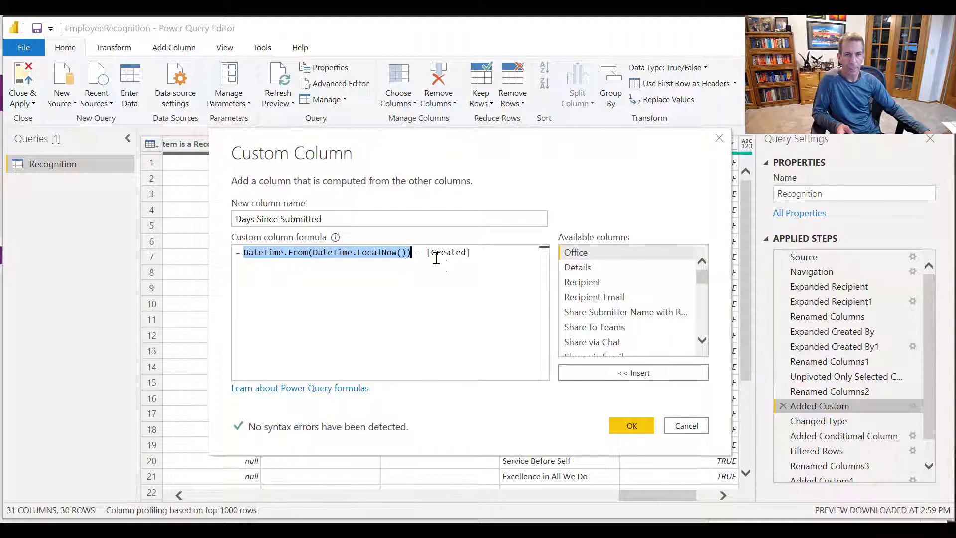
pyautogui.click(685, 424)
pyautogui.click(723, 495)
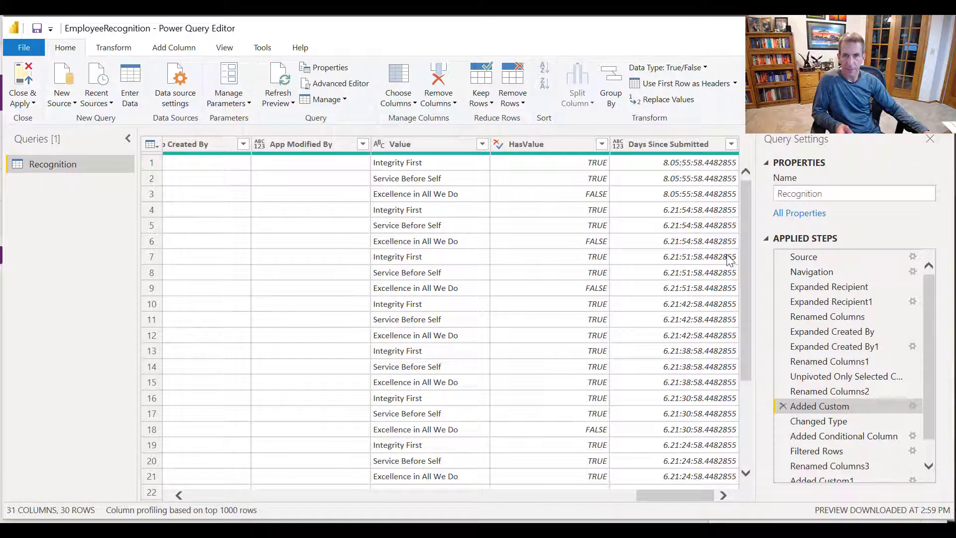
pyautogui.click(827, 422)
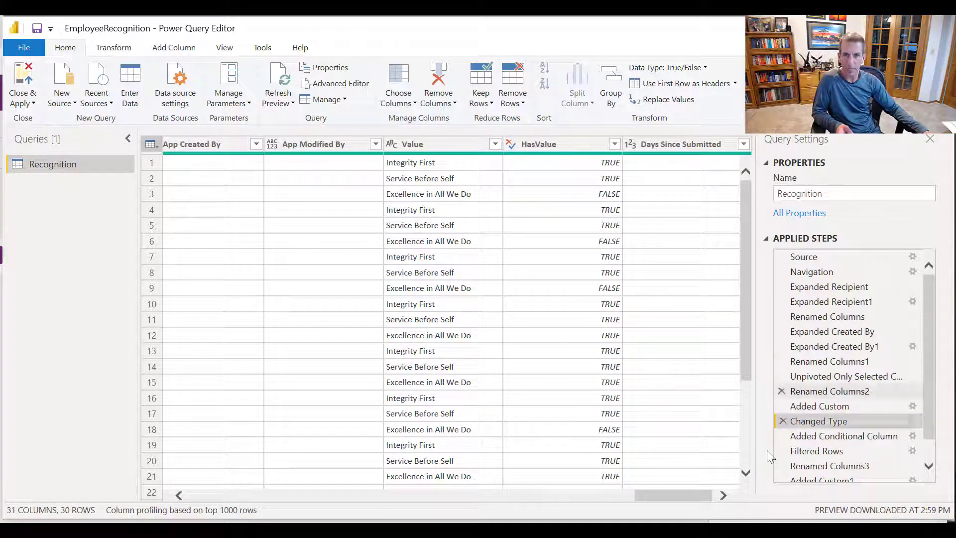
pyautogui.click(716, 496)
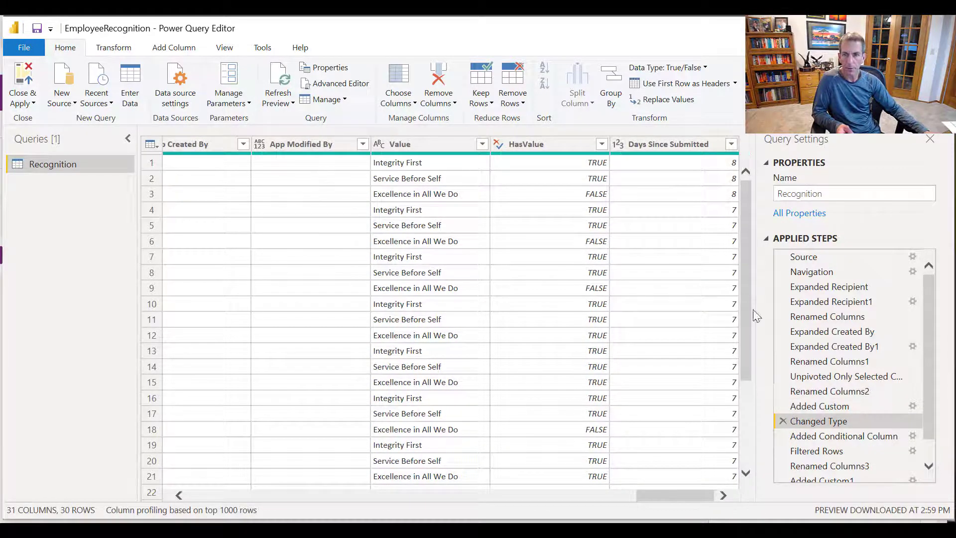
# - Examine the Exemplified Value condition in Added Conditional Column and the Exemplified Value column in the Filtered Rows step
pyautogui.doubleClick(815, 437)
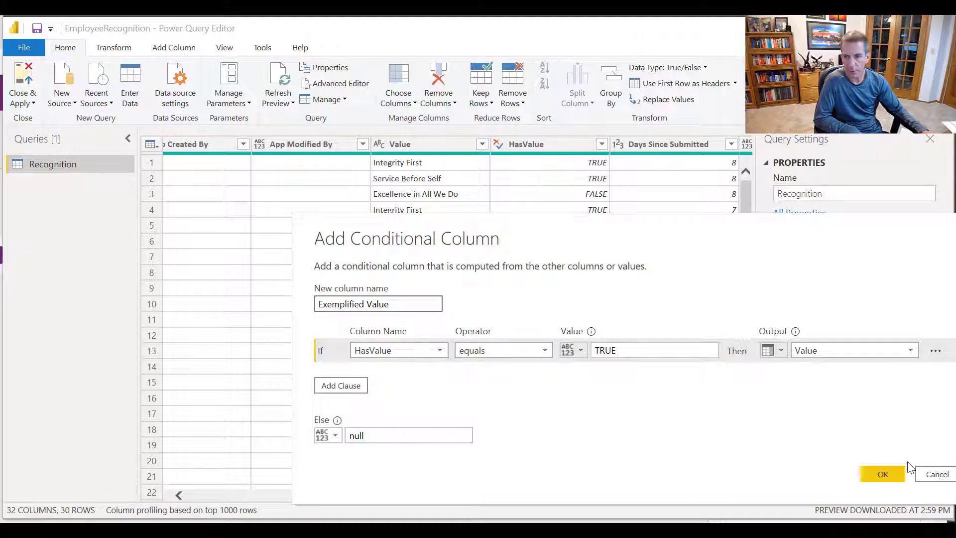
pyautogui.click(940, 474)
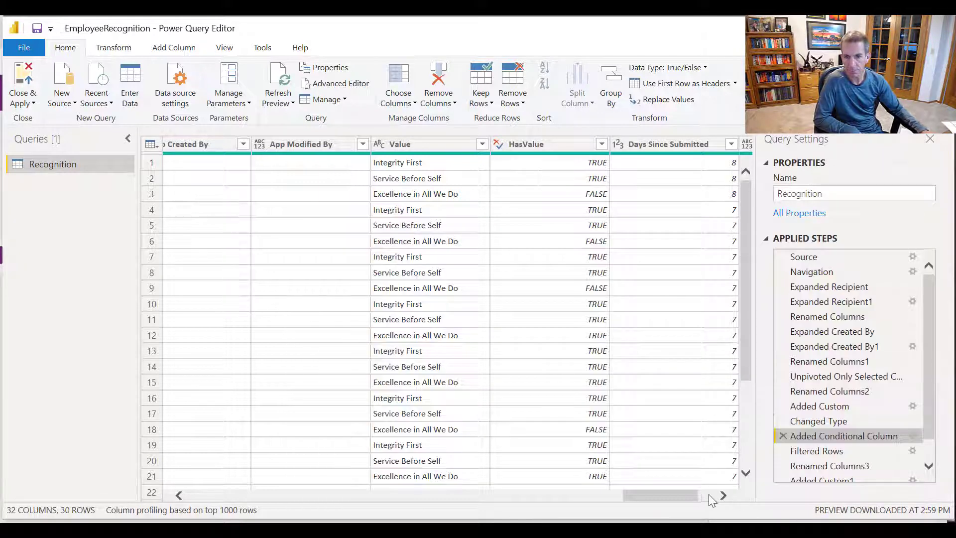
pyautogui.click(815, 453)
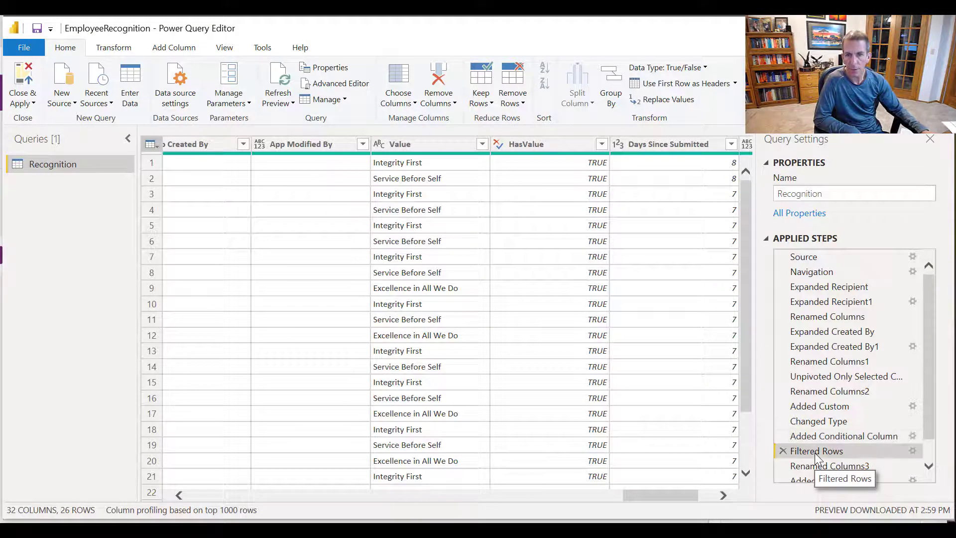
pyautogui.moveTo(693, 495); pyautogui.dragTo(703, 495)
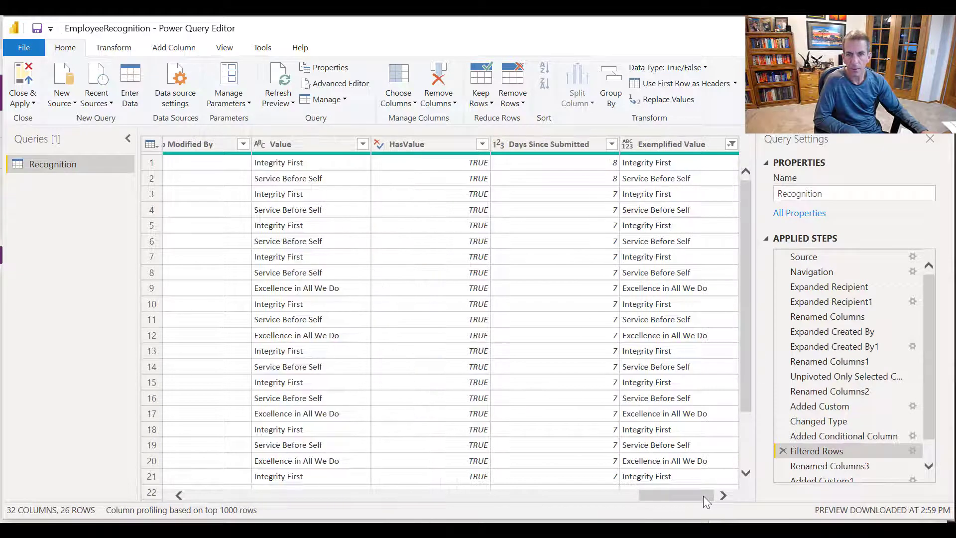
# - Compare Exemplified Value in Added Conditional Column with Filtered Rows, viewing the column's filter options without applying one
pyautogui.click(832, 438)
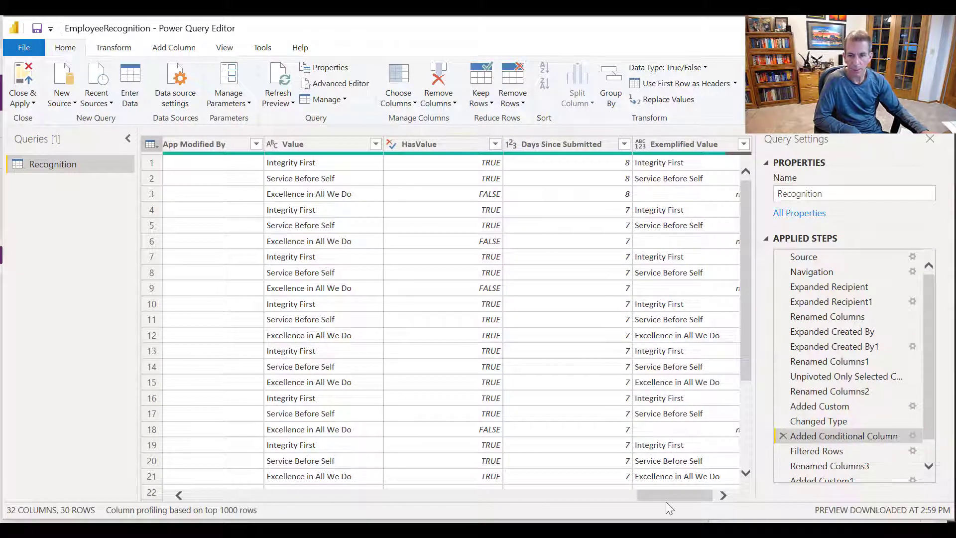
pyautogui.click(723, 495)
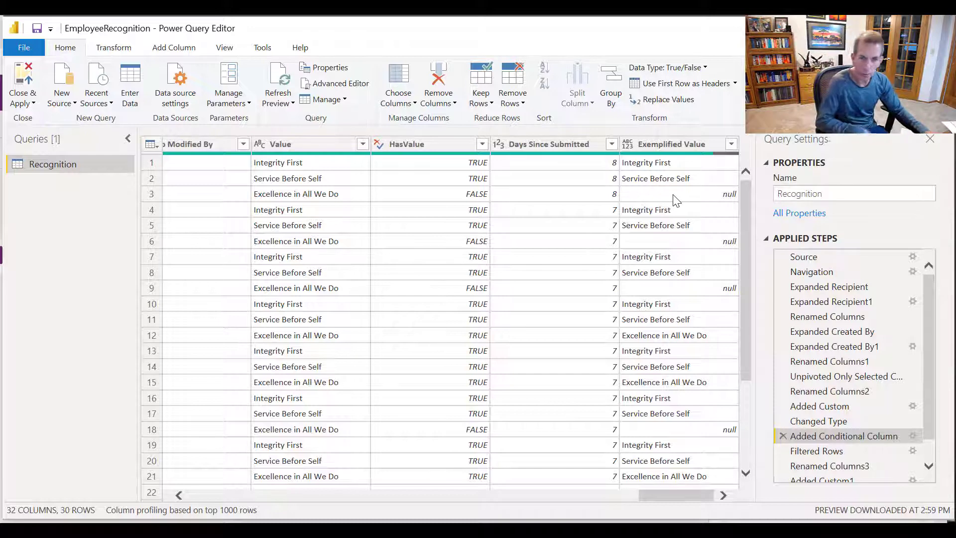
pyautogui.click(731, 144)
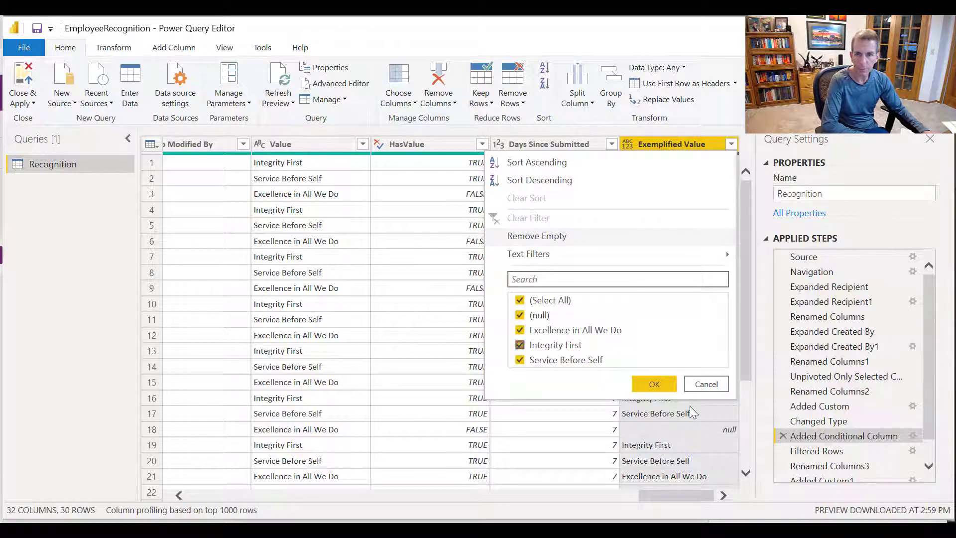
pyautogui.click(819, 450)
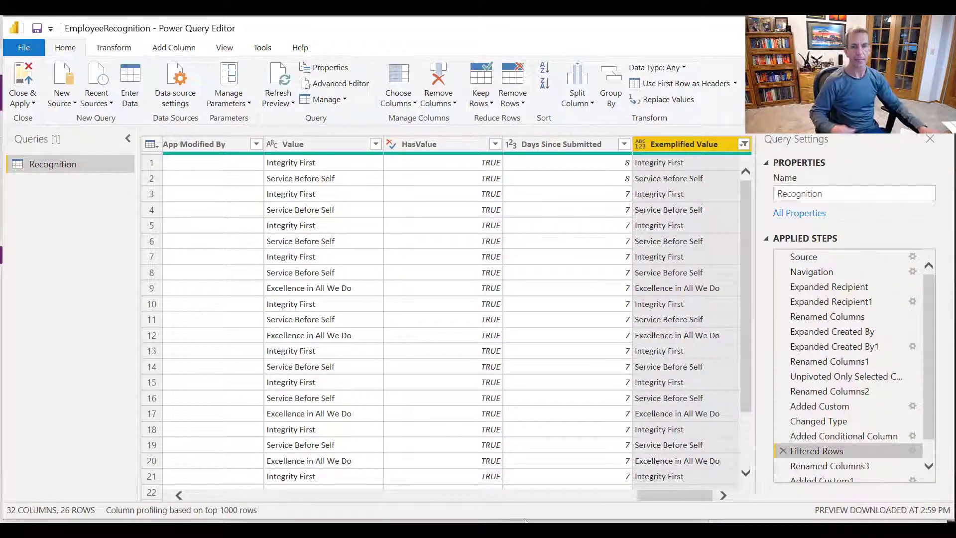
# - Inspect the repeated ID values for items 1 and 4 in the Filtered Rows step
pyautogui.moveTo(654, 500); pyautogui.dragTo(342, 500)
pyautogui.click(418, 165)
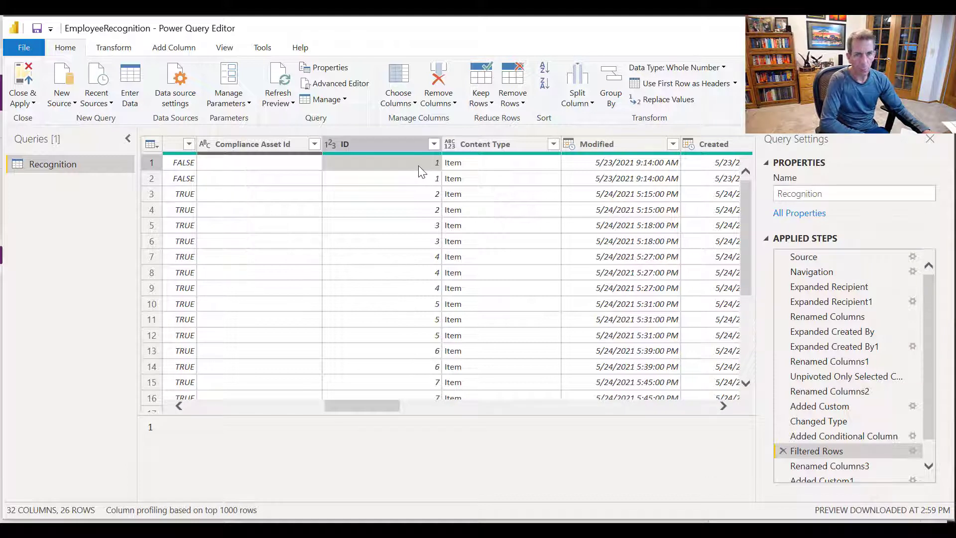
pyautogui.click(422, 179)
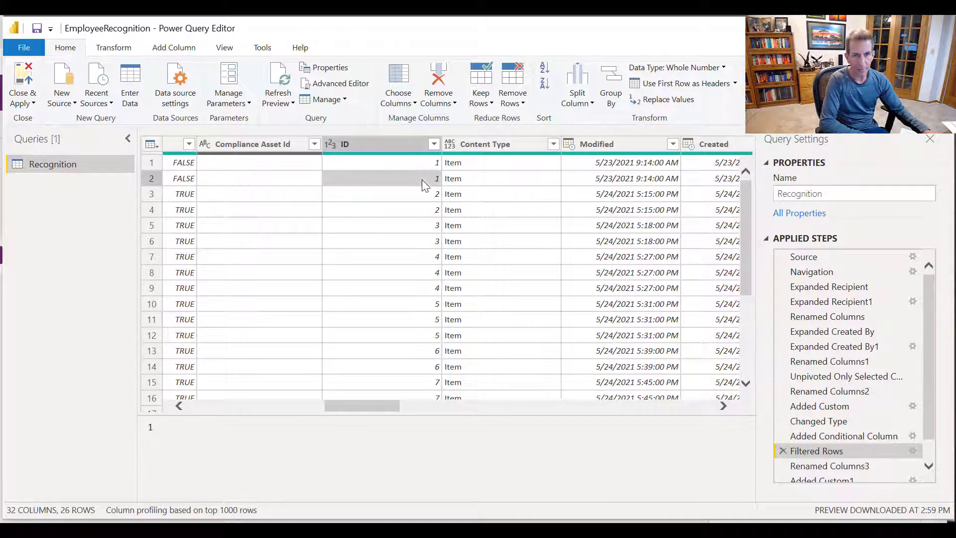
pyautogui.click(413, 258)
pyautogui.click(414, 273)
pyautogui.click(413, 283)
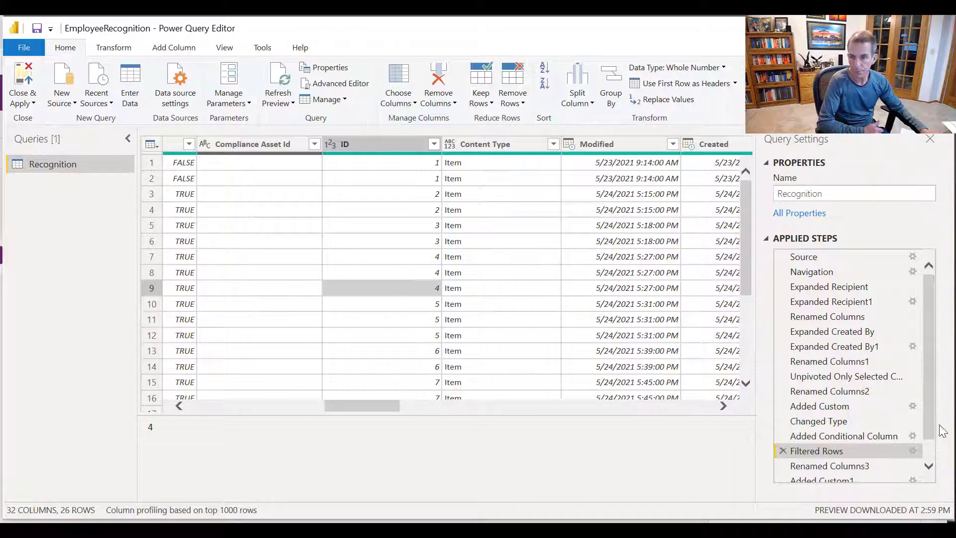
# - Review the Value through Exemplified Value columns in Filtered Rows and in the Renamed Columns3 step
pyautogui.scroll(-1, 935, 432)
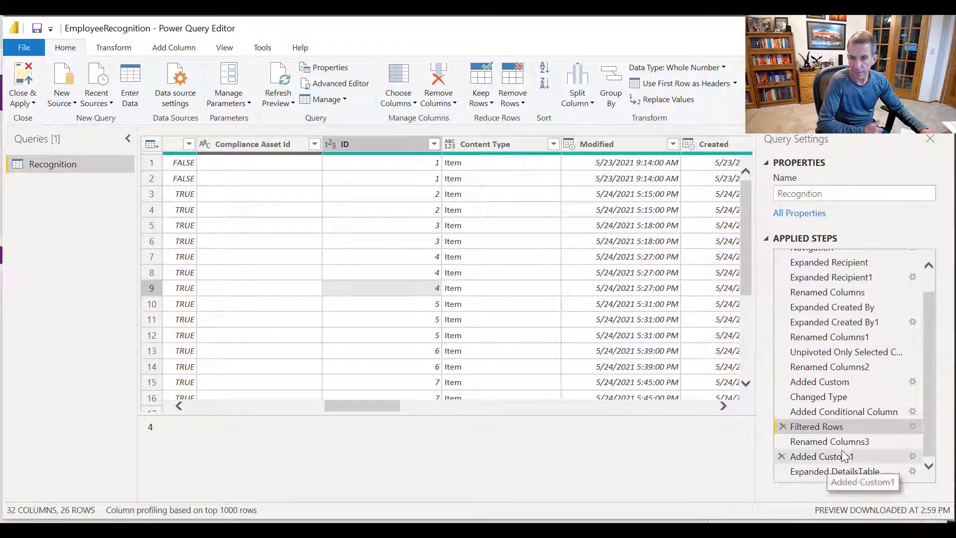
pyautogui.click(613, 409)
pyautogui.click(613, 410)
pyautogui.click(698, 410)
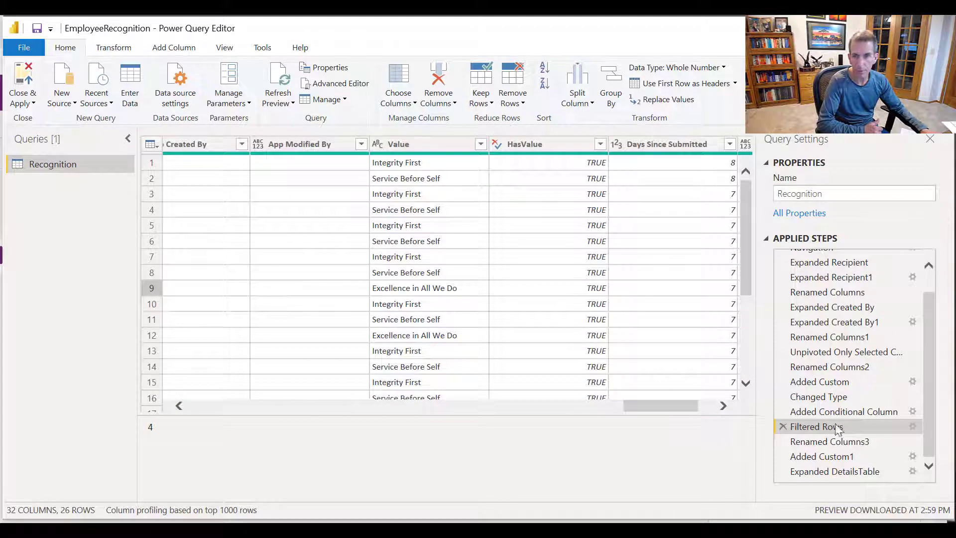
pyautogui.click(850, 438)
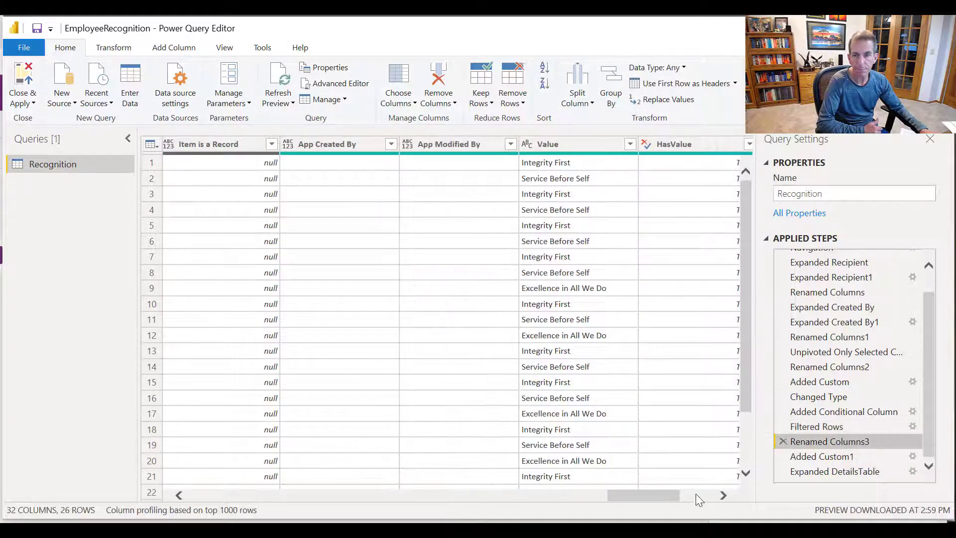
pyautogui.click(695, 494)
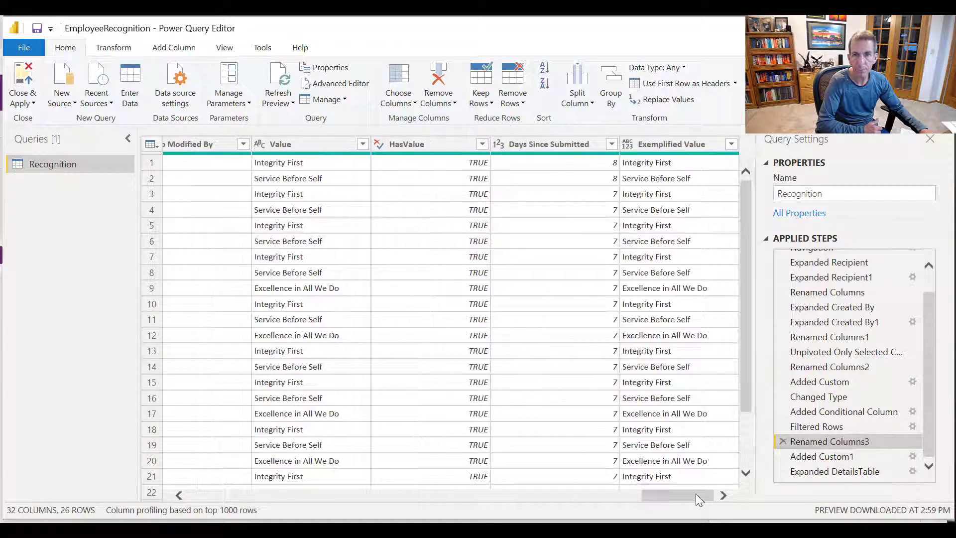
# - View the DetailsTable formula in the Added Custom1 step and the full second-row value of the Details - HTML column
pyautogui.click(815, 456)
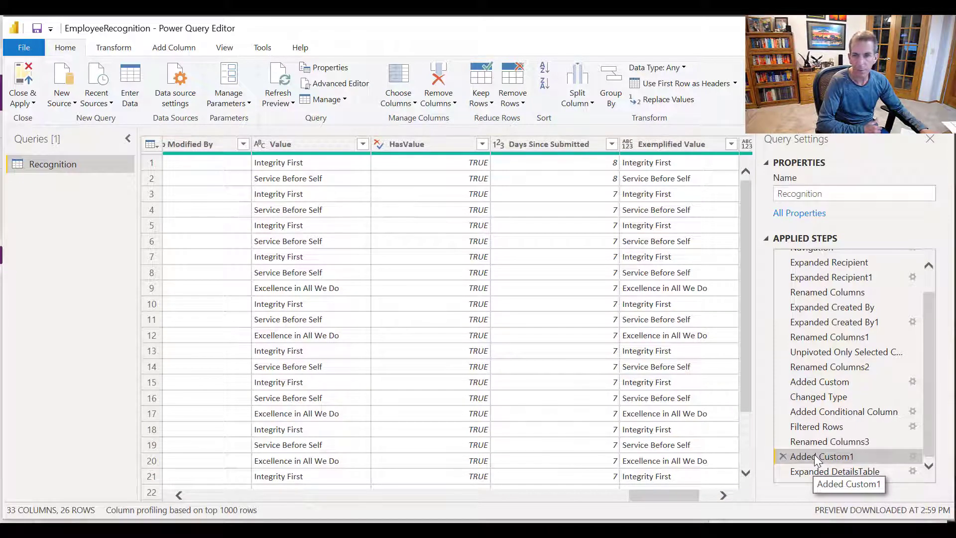
pyautogui.doubleClick(814, 456)
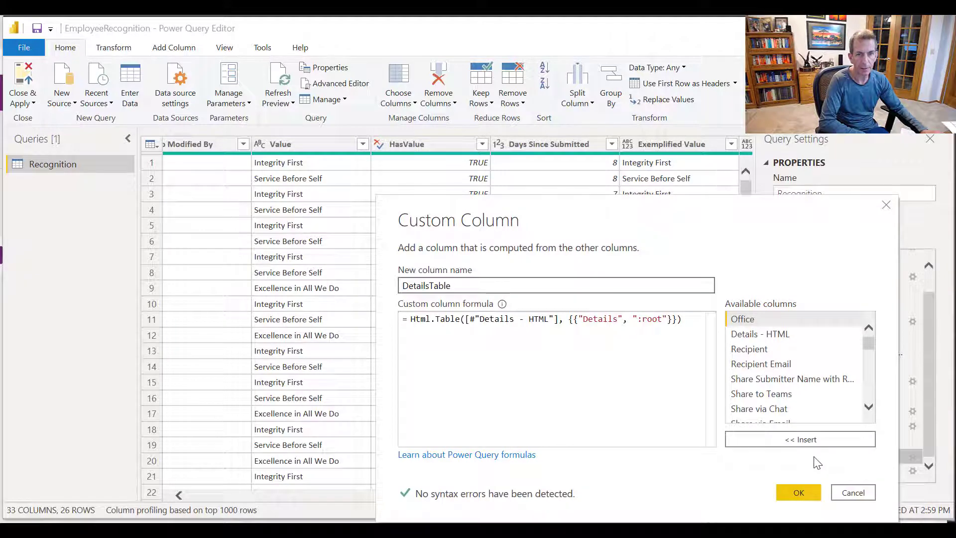
pyautogui.click(855, 493)
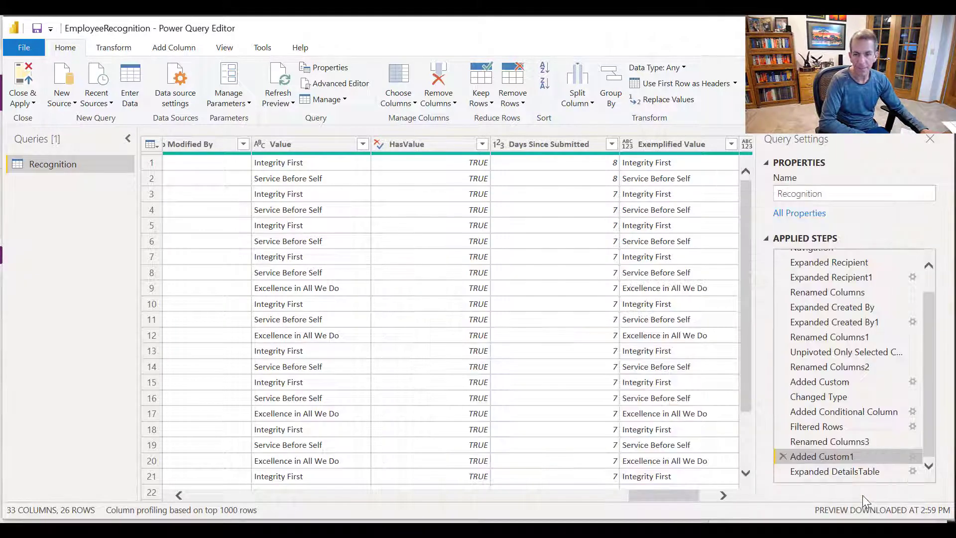
pyautogui.click(229, 498)
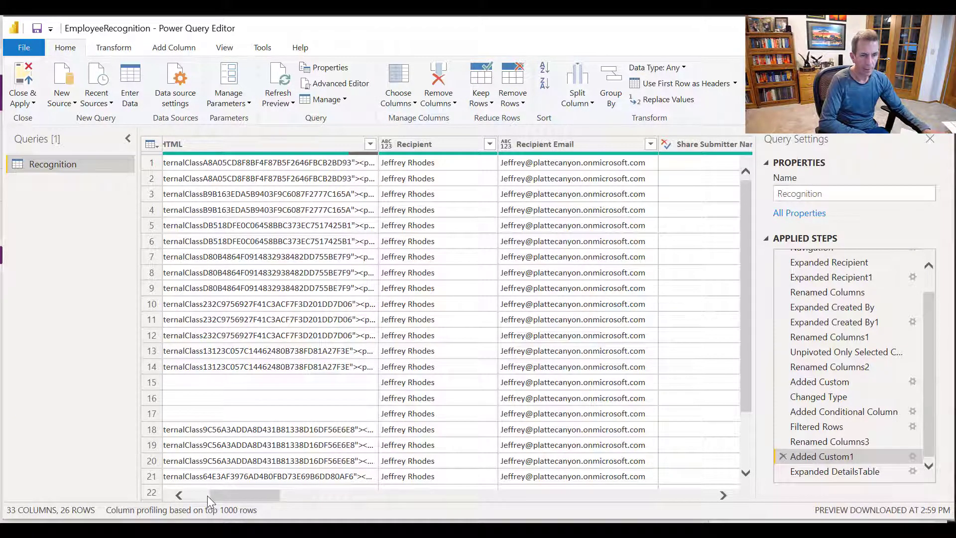
pyautogui.moveTo(223, 494); pyautogui.dragTo(202, 494)
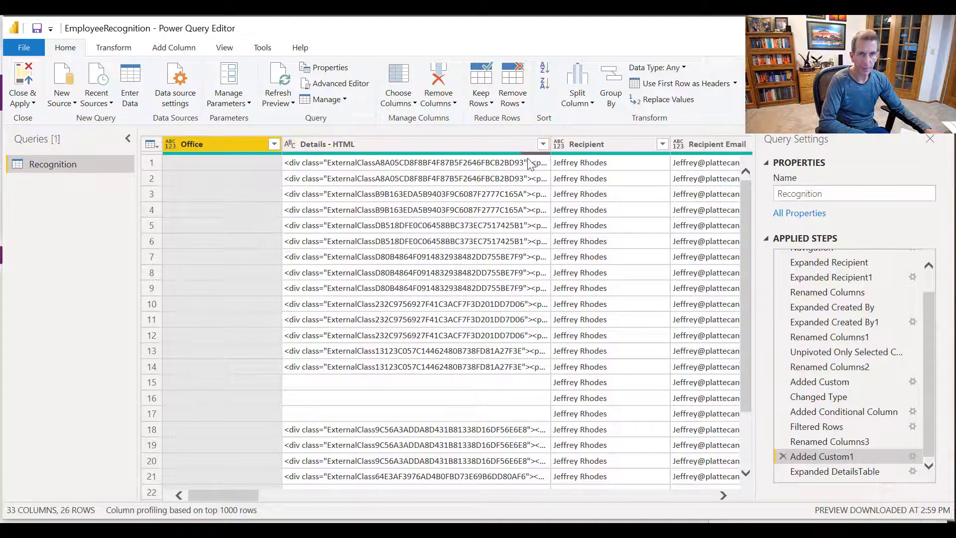
pyautogui.click(513, 180)
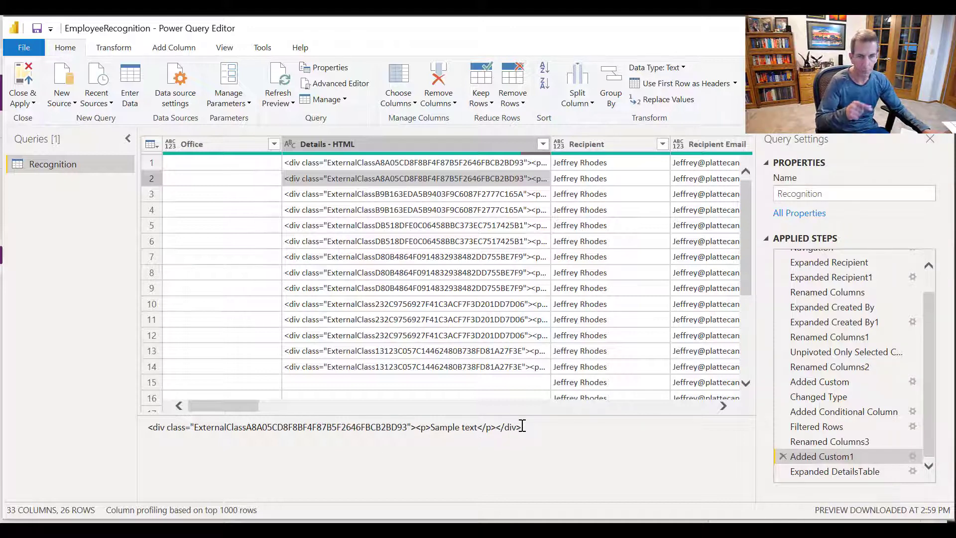
# - Examine the DetailsTable name and its Html.Table formula arguments, Details - HTML, Details and :root, and view the DetailsTable column
pyautogui.doubleClick(816, 460)
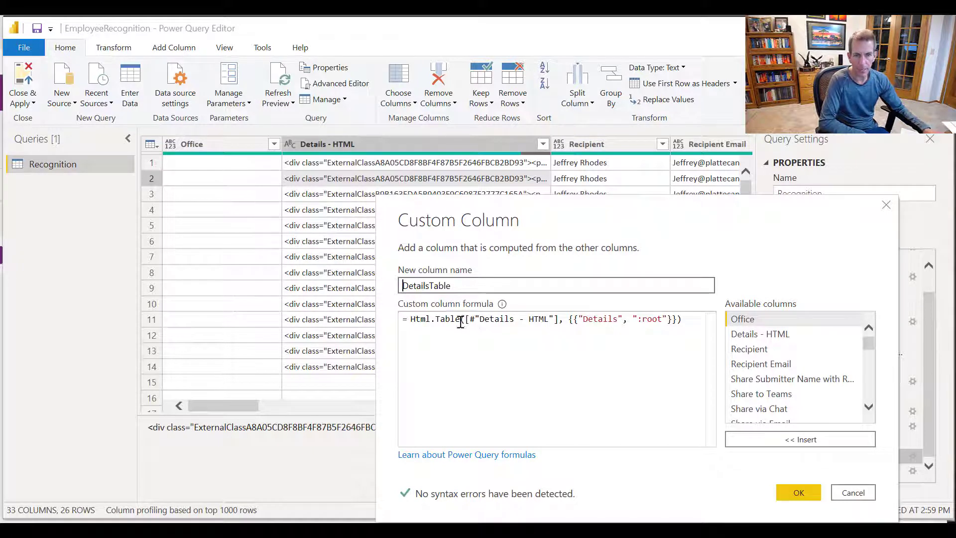
pyautogui.moveTo(465, 318); pyautogui.dragTo(560, 320)
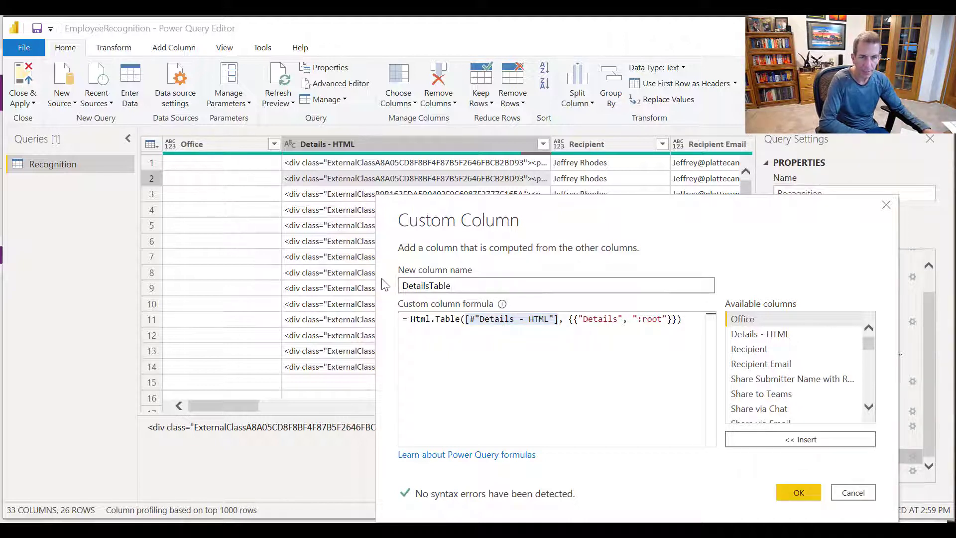
pyautogui.moveTo(452, 286); pyautogui.dragTo(403, 291)
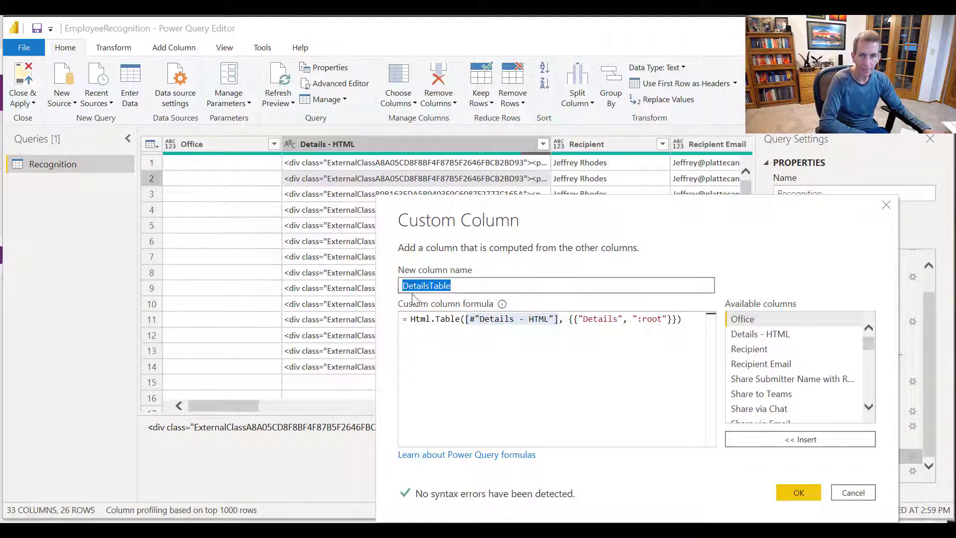
pyautogui.moveTo(585, 320); pyautogui.dragTo(620, 321)
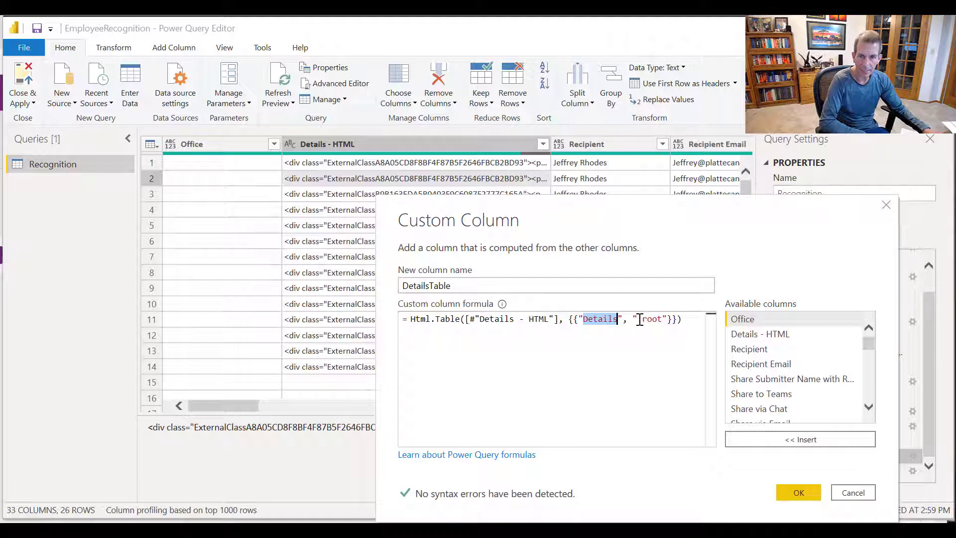
pyautogui.moveTo(638, 320); pyautogui.dragTo(659, 320)
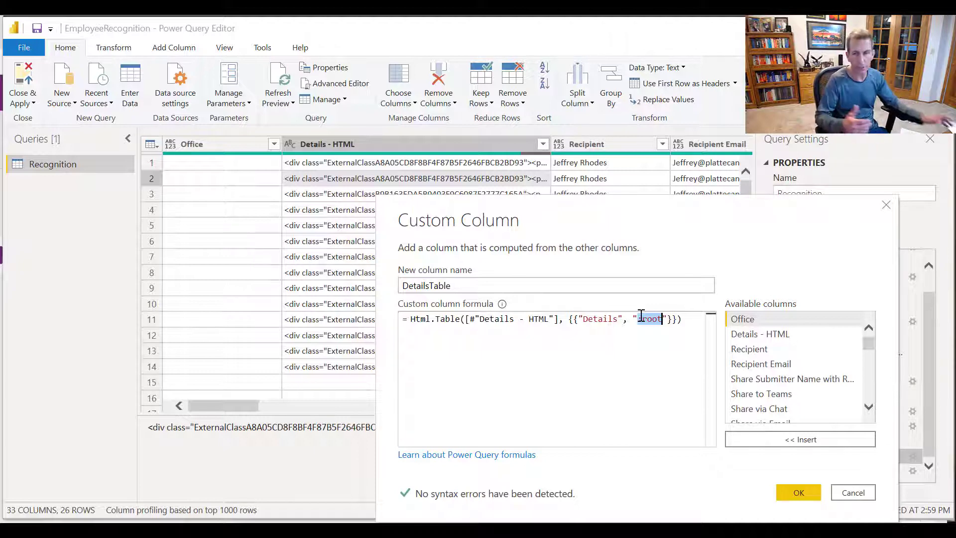
pyautogui.click(853, 493)
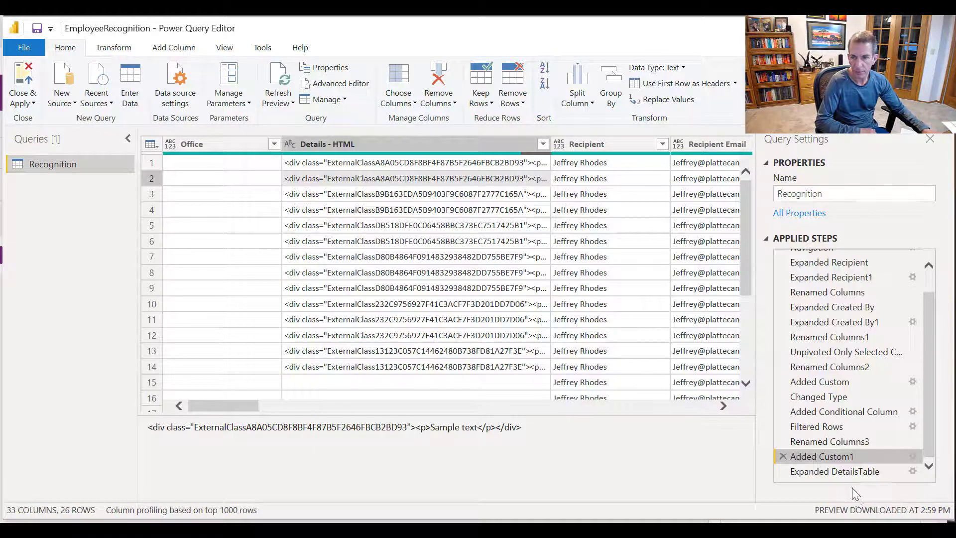
pyautogui.click(707, 408)
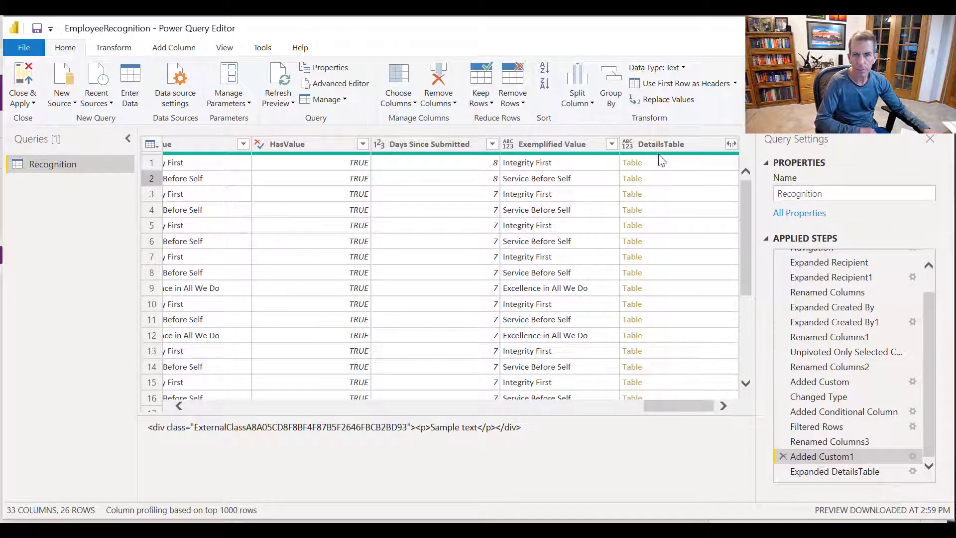
# - View the expansion options of the DetailsTable column and the plain-text Details column in the Expanded DetailsTable step
pyautogui.click(731, 144)
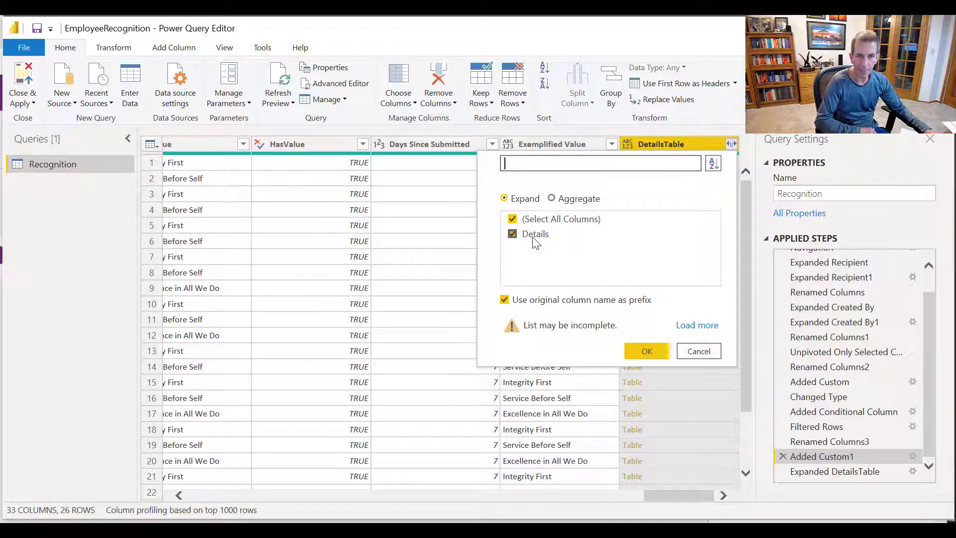
pyautogui.click(817, 473)
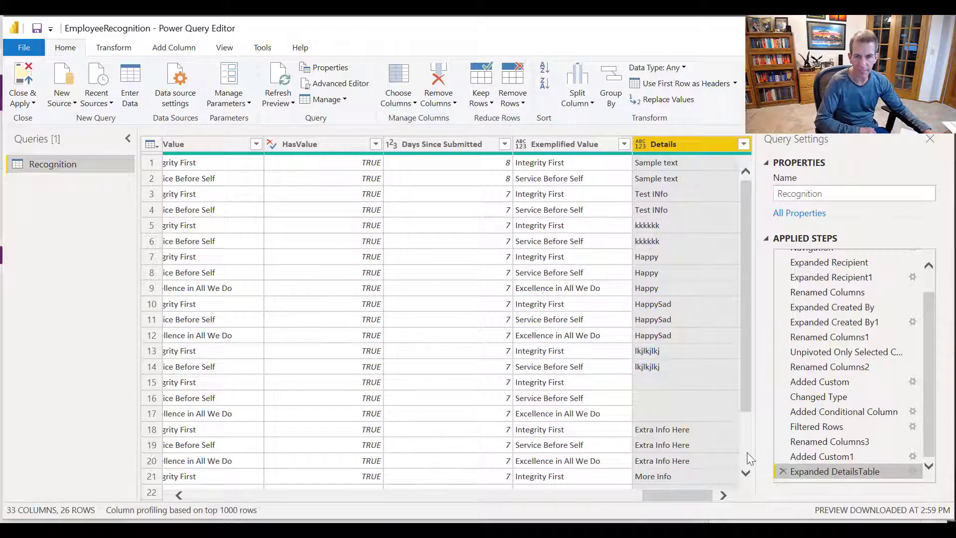
pyautogui.scroll(-2, 747, 452)
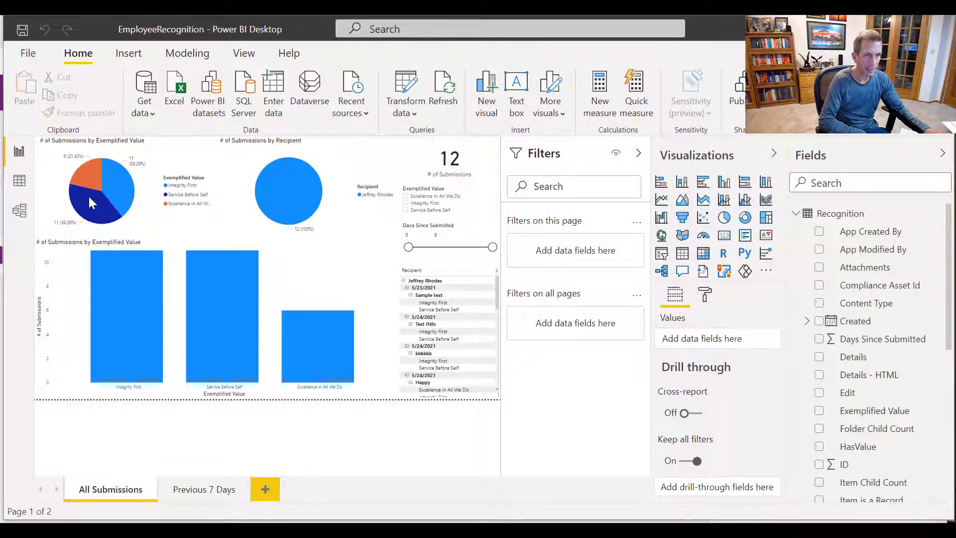
# - Check the aggregation used for # of Submissions in the Exemplified Value pie chart and in the submissions card
pyautogui.moveTo(119, 223)
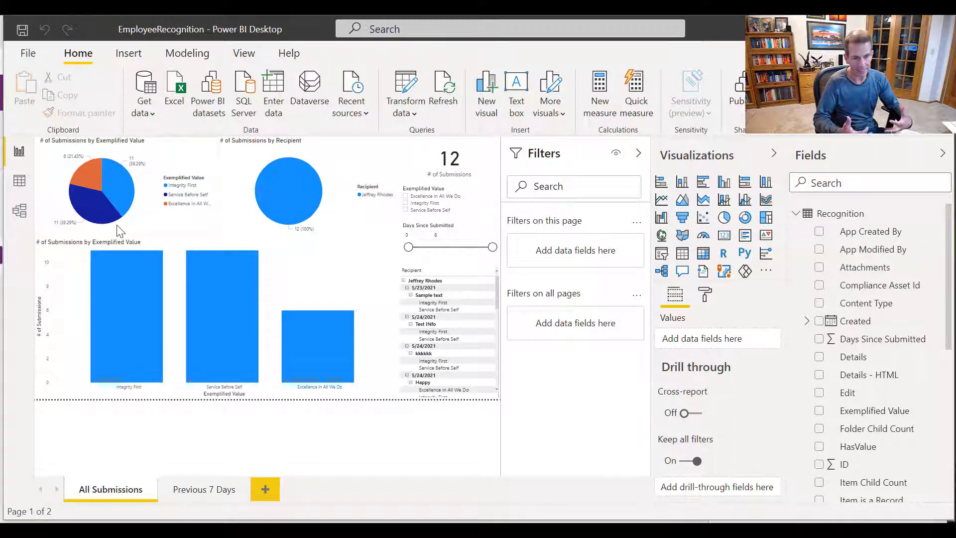
pyautogui.click(184, 232)
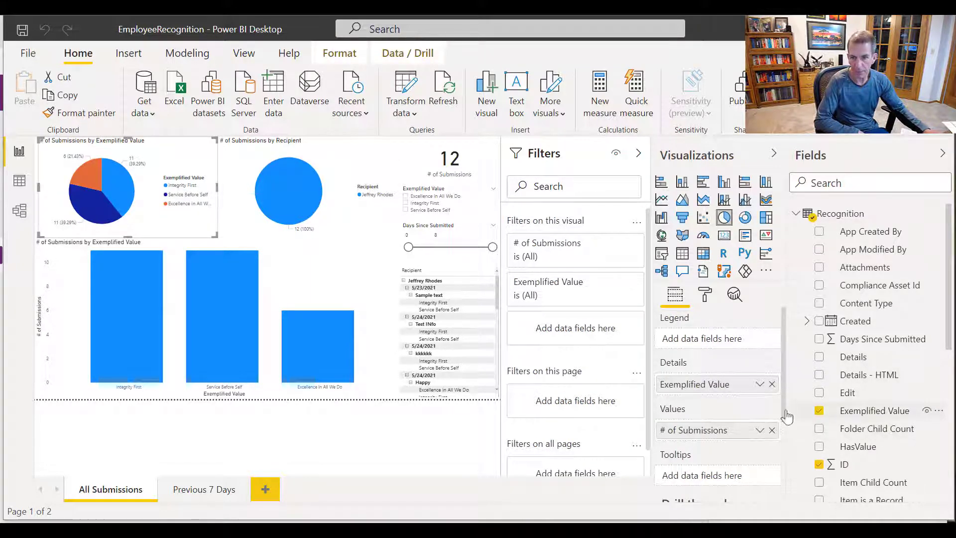
pyautogui.click(760, 431)
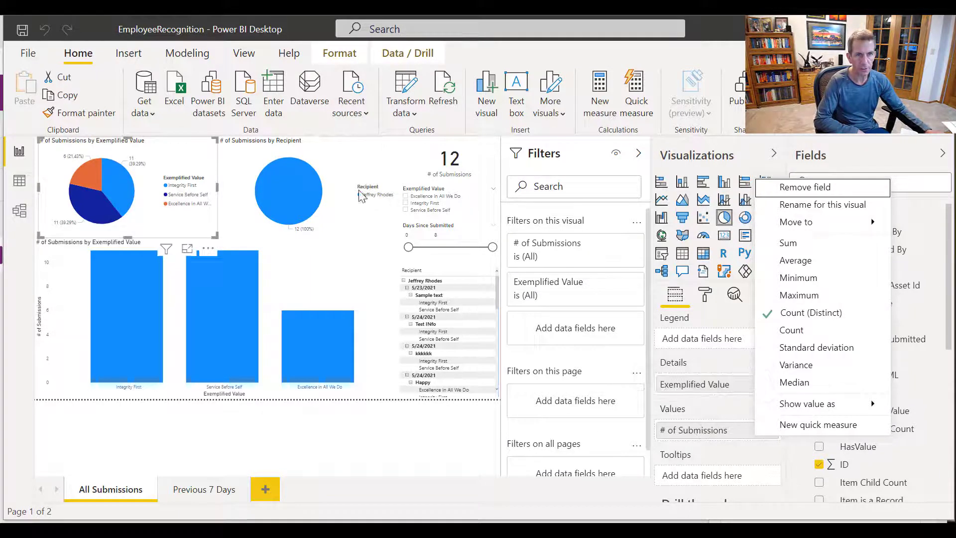
pyautogui.moveTo(308, 209)
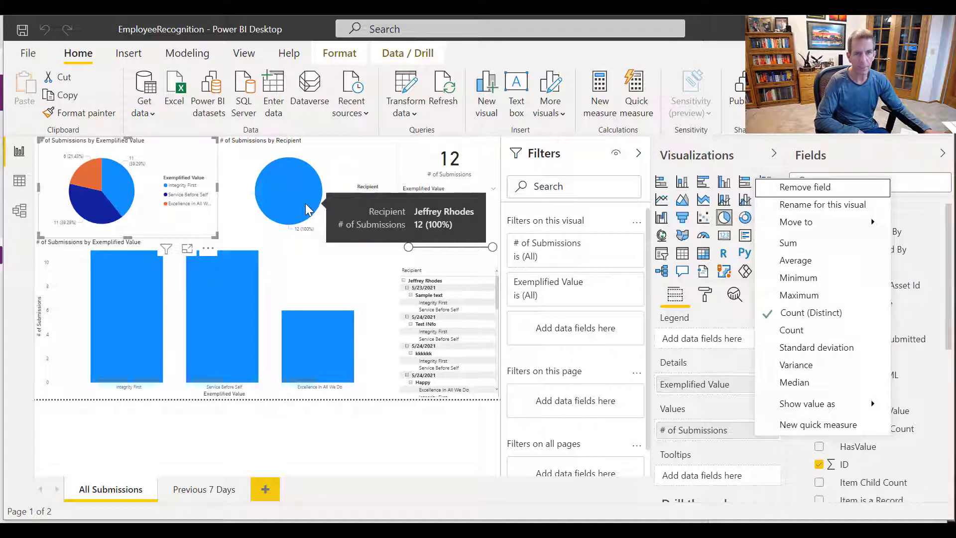
pyautogui.click(467, 164)
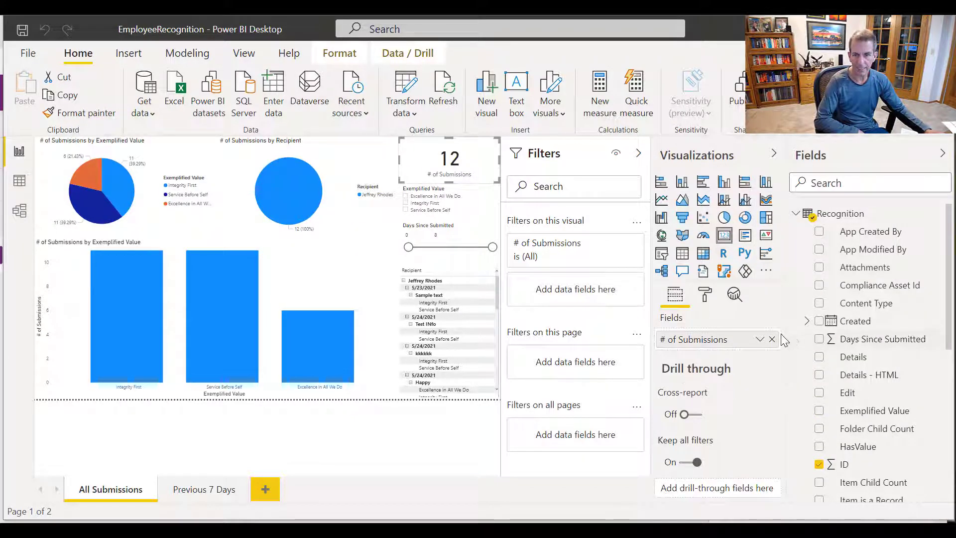
pyautogui.click(760, 339)
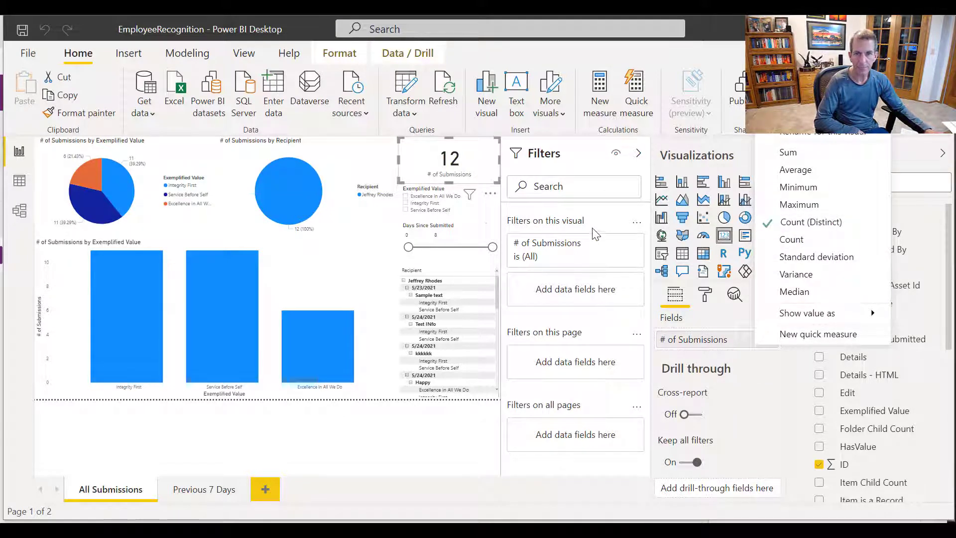
# - Filter the All Submissions page to Service Before Self in the Exemplified Value slicer and inspect the Days Since Submitted slicer
pyautogui.click(431, 217)
pyautogui.click(431, 213)
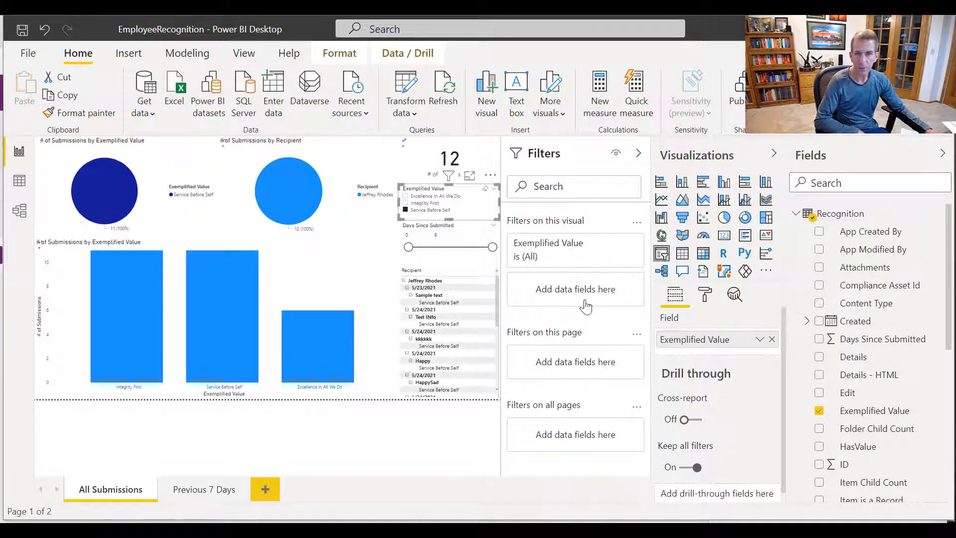
pyautogui.click(469, 241)
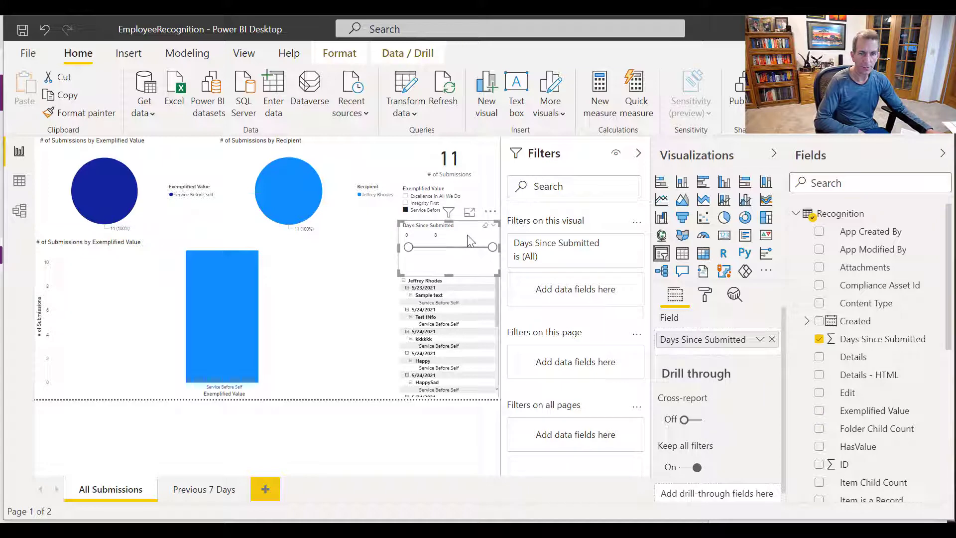
# - Inspect the fields behind the Recipient matrix and the column chart, and clear the Service Before Self slicer selection
pyautogui.click(485, 399)
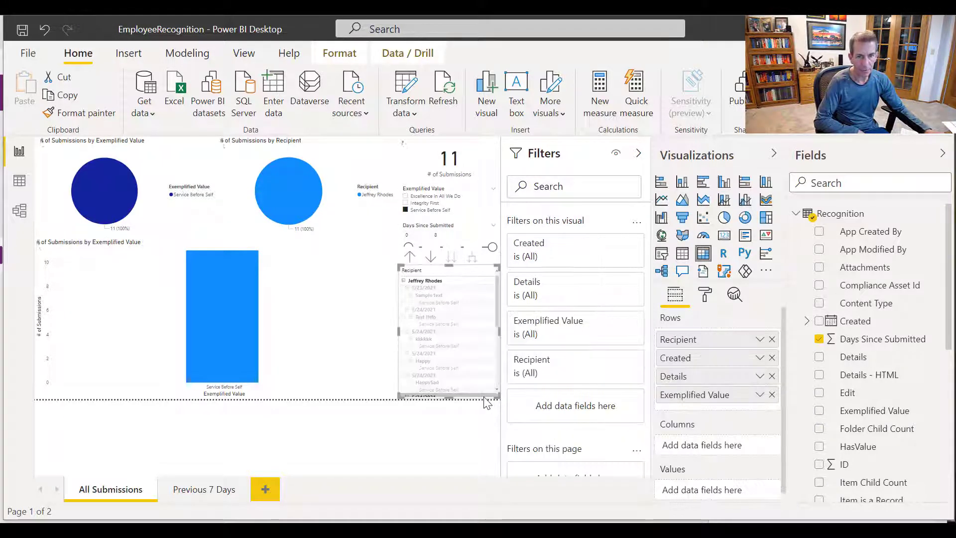
pyautogui.click(372, 336)
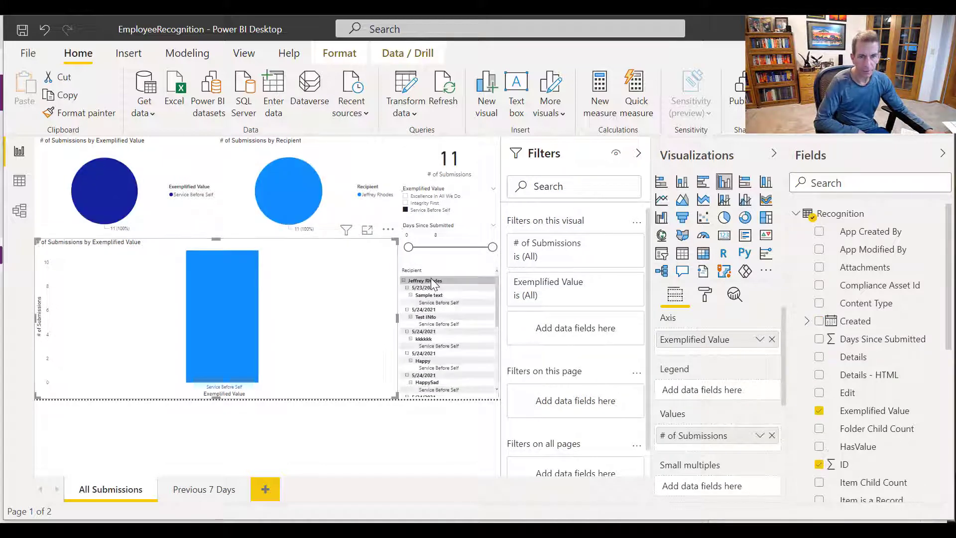
pyautogui.click(496, 264)
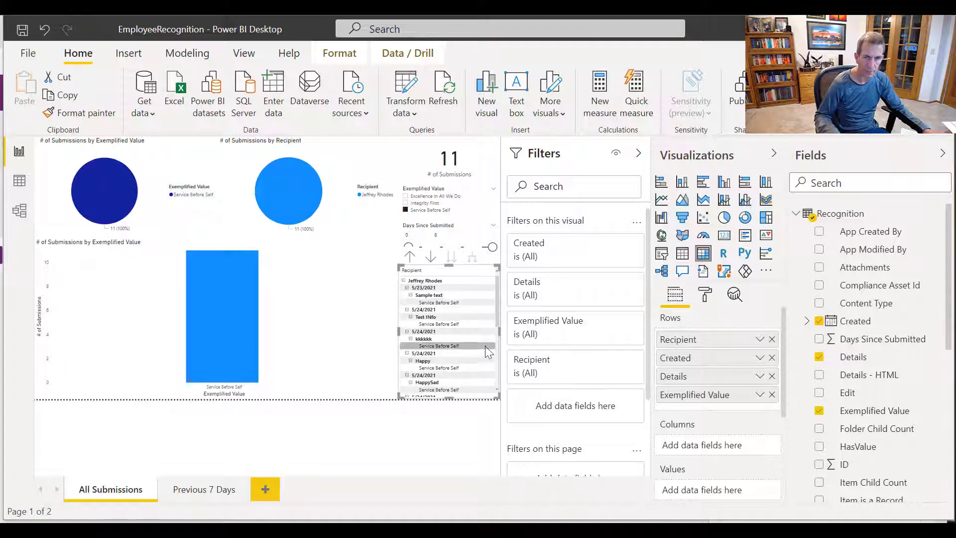
pyautogui.moveTo(497, 323)
pyautogui.mouseDown()
pyautogui.moveTo(497, 331)
pyautogui.moveTo(494, 316)
pyautogui.mouseUp()
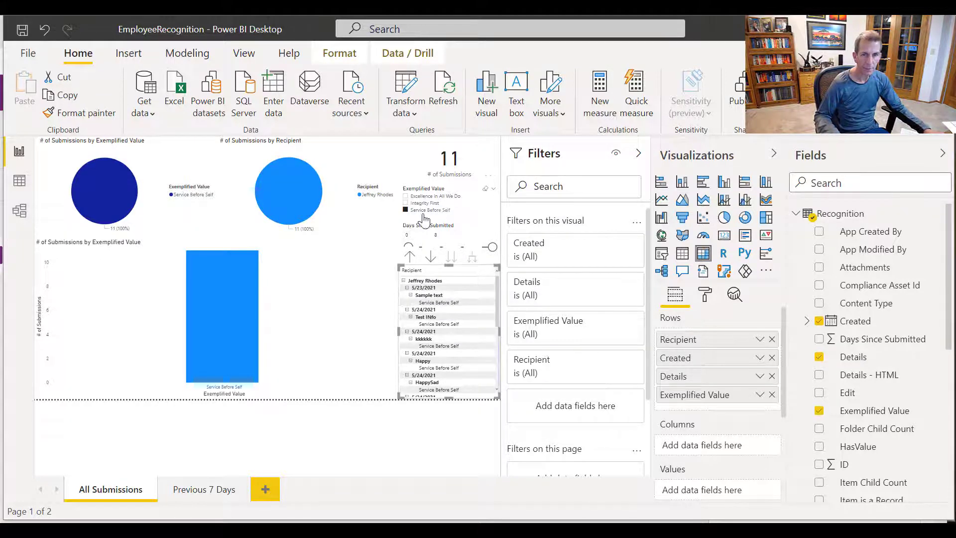
pyautogui.click(406, 211)
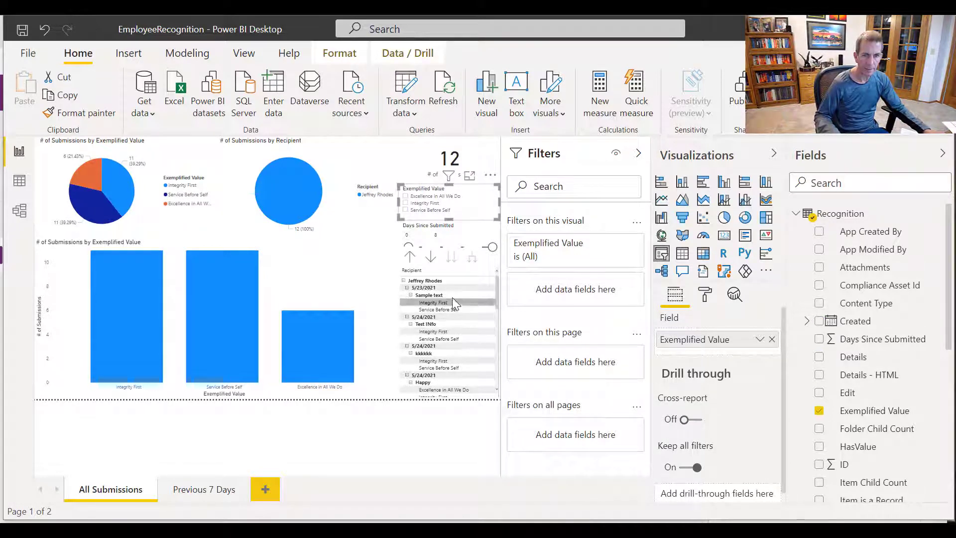
# - Review the column chart's fields and the Exemplified Value pie slices, and view the Previous 7 Days page with its page filter
pyautogui.click(337, 268)
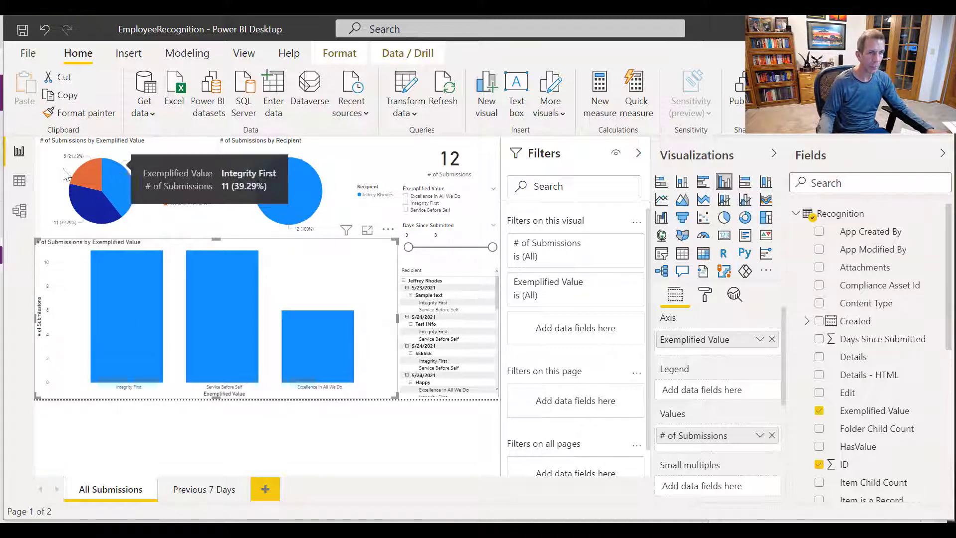
pyautogui.moveTo(117, 223)
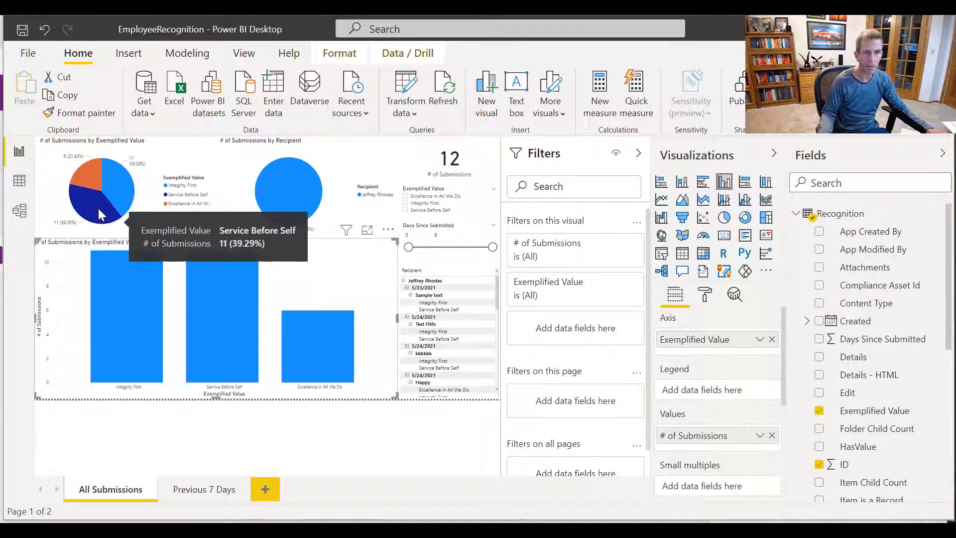
pyautogui.click(206, 492)
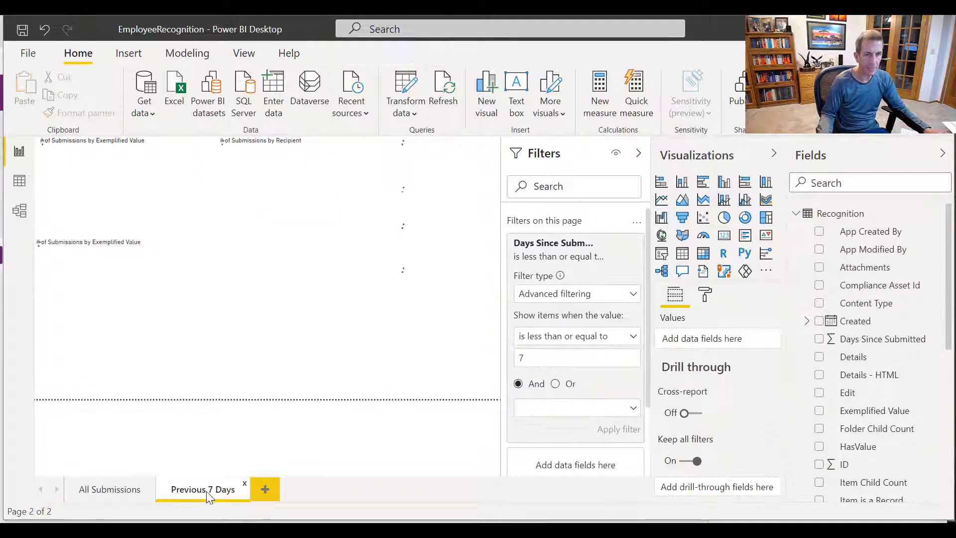